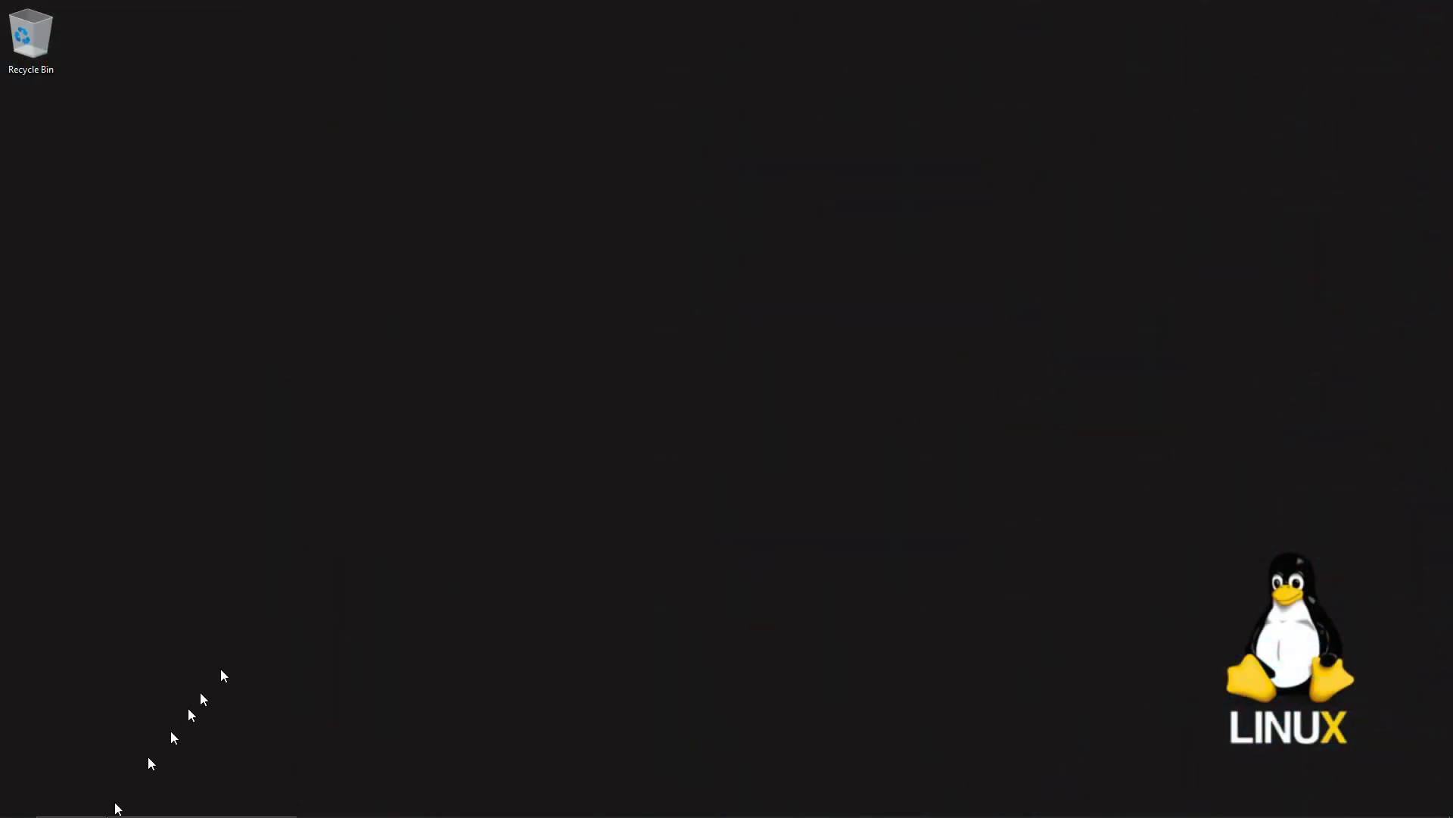
Step: Search Start for 'turn' and open Turn Windows features on or off
{"action": "left_click", "coordinate": [28, 810]}
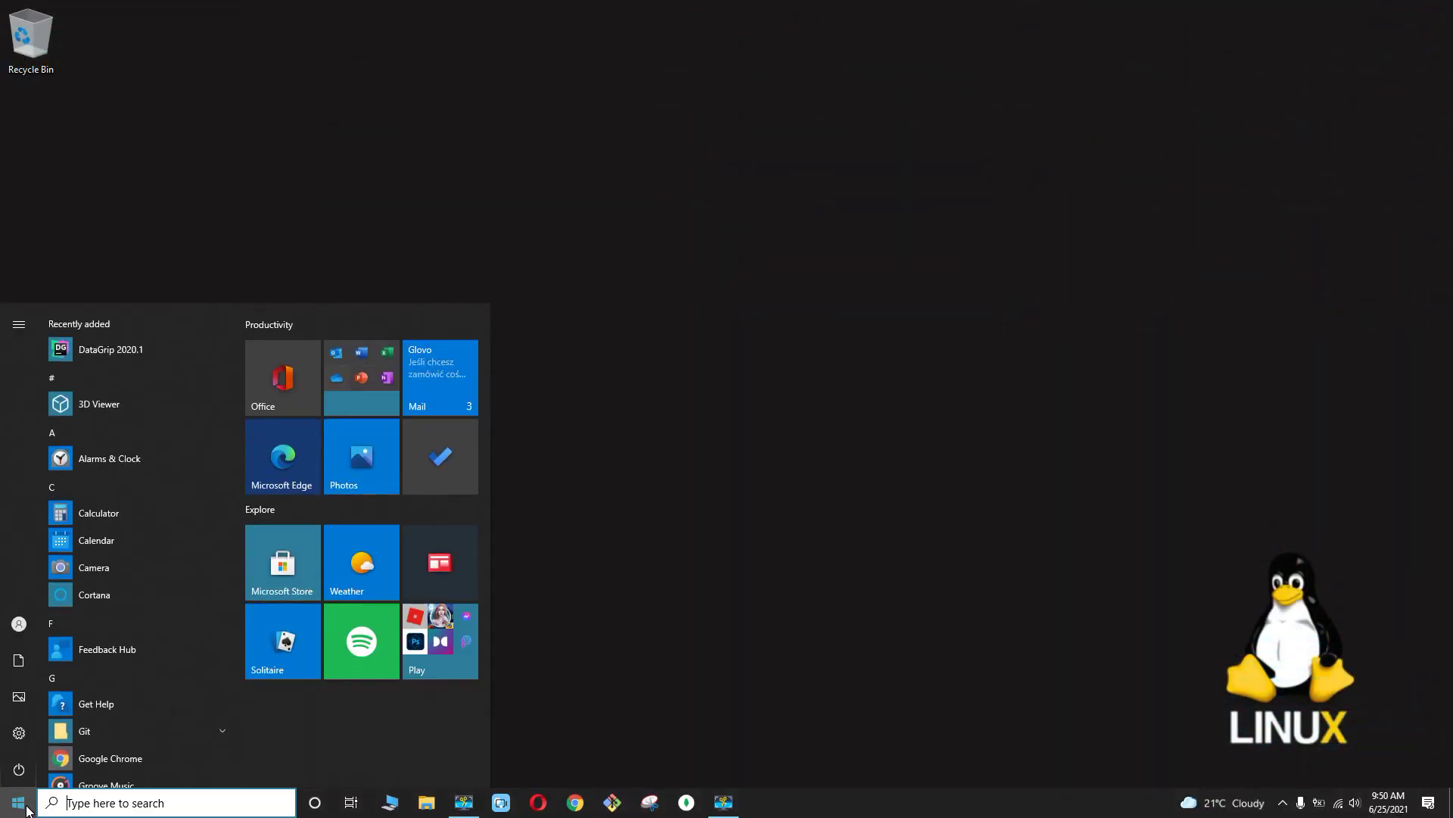
{"action": "type", "text": "turn"}
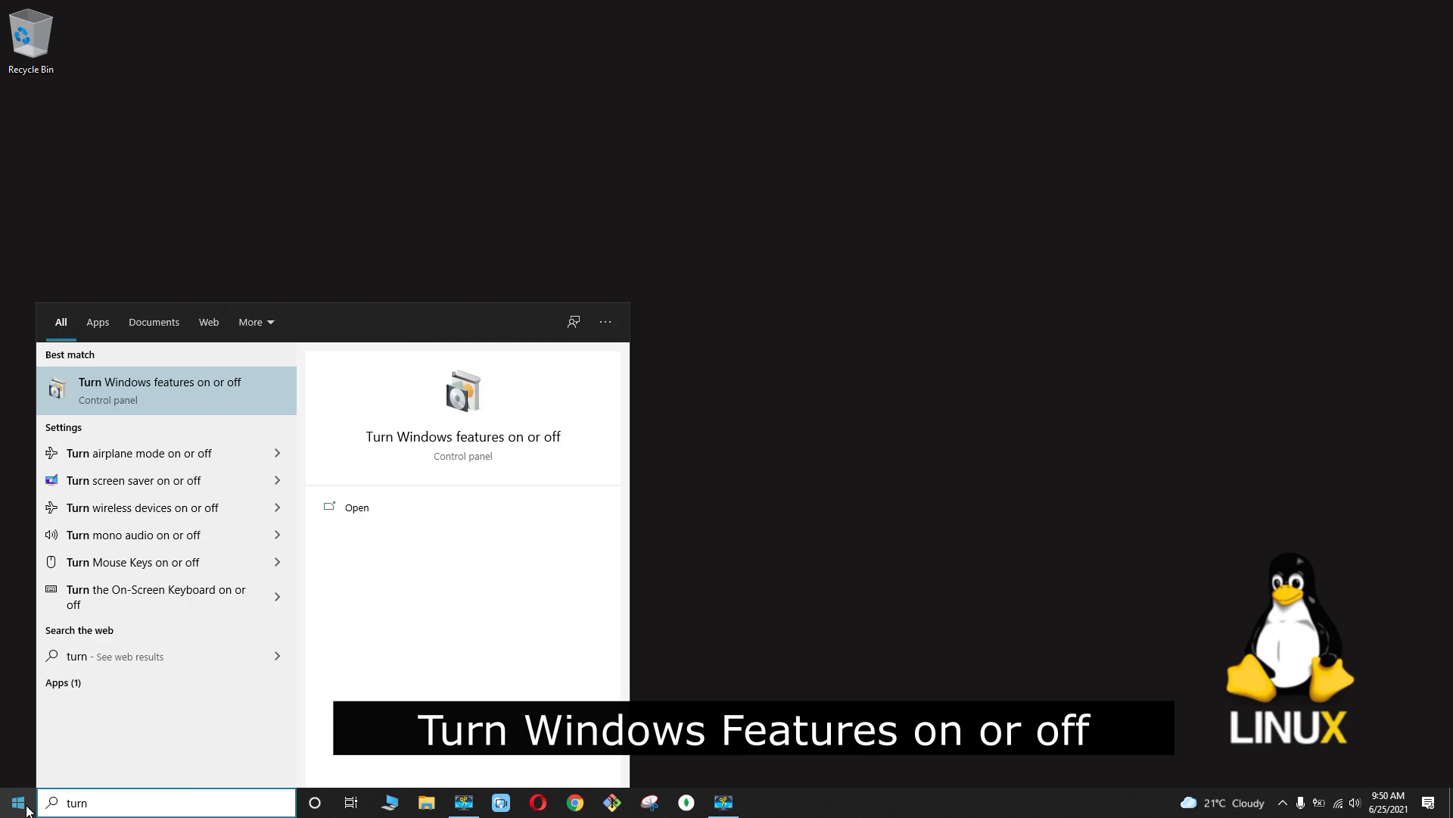
{"action": "left_click", "coordinate": [171, 399]}
Step: Tick Windows Subsystem for Linux in Windows Features and apply the change
{"action": "scroll", "coordinate": [744, 430], "scroll_direction": "down", "scroll_amount": 6}
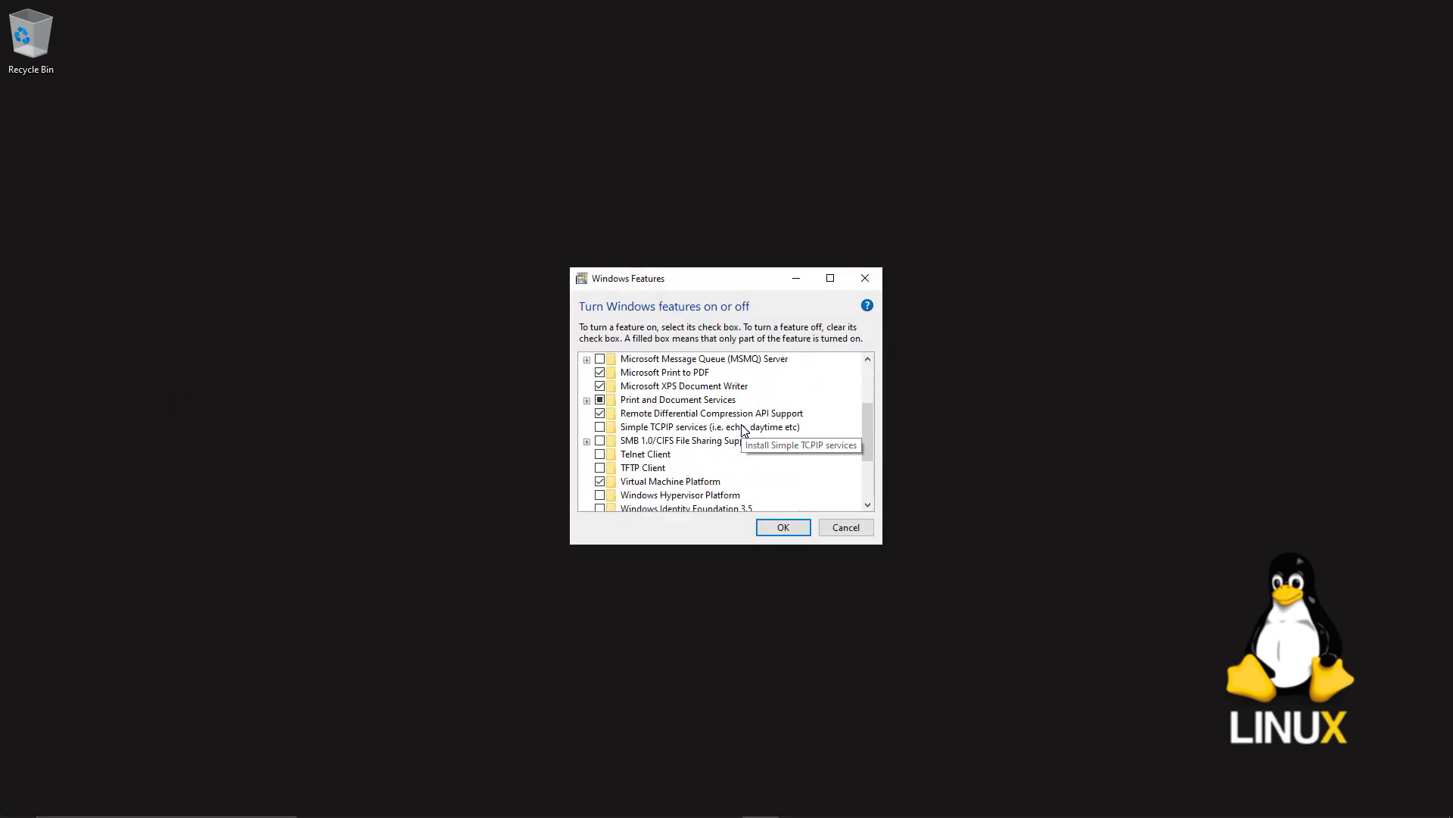
{"action": "scroll", "coordinate": [744, 430], "scroll_direction": "down", "scroll_amount": 1}
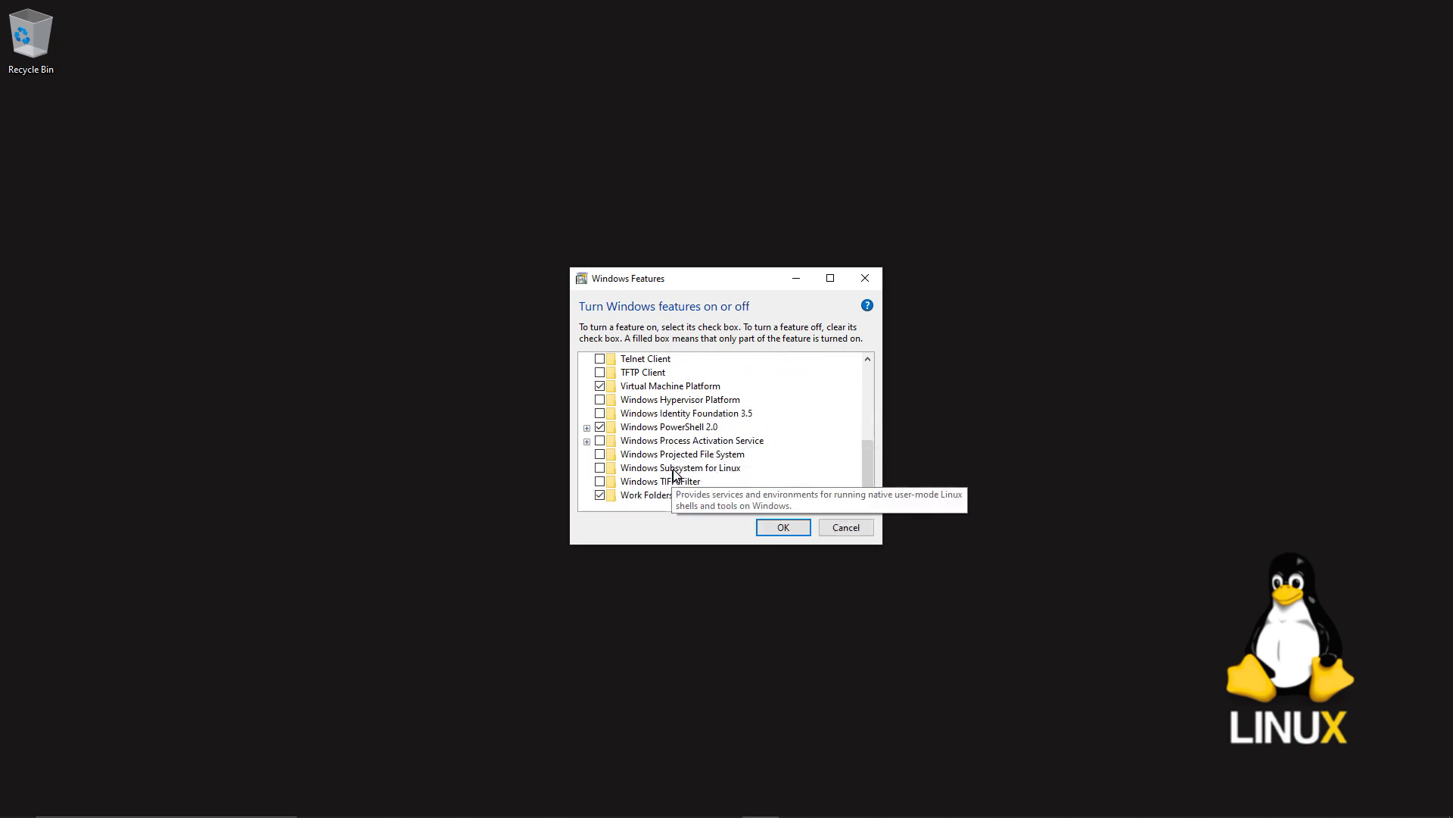
{"action": "left_click", "coordinate": [600, 468]}
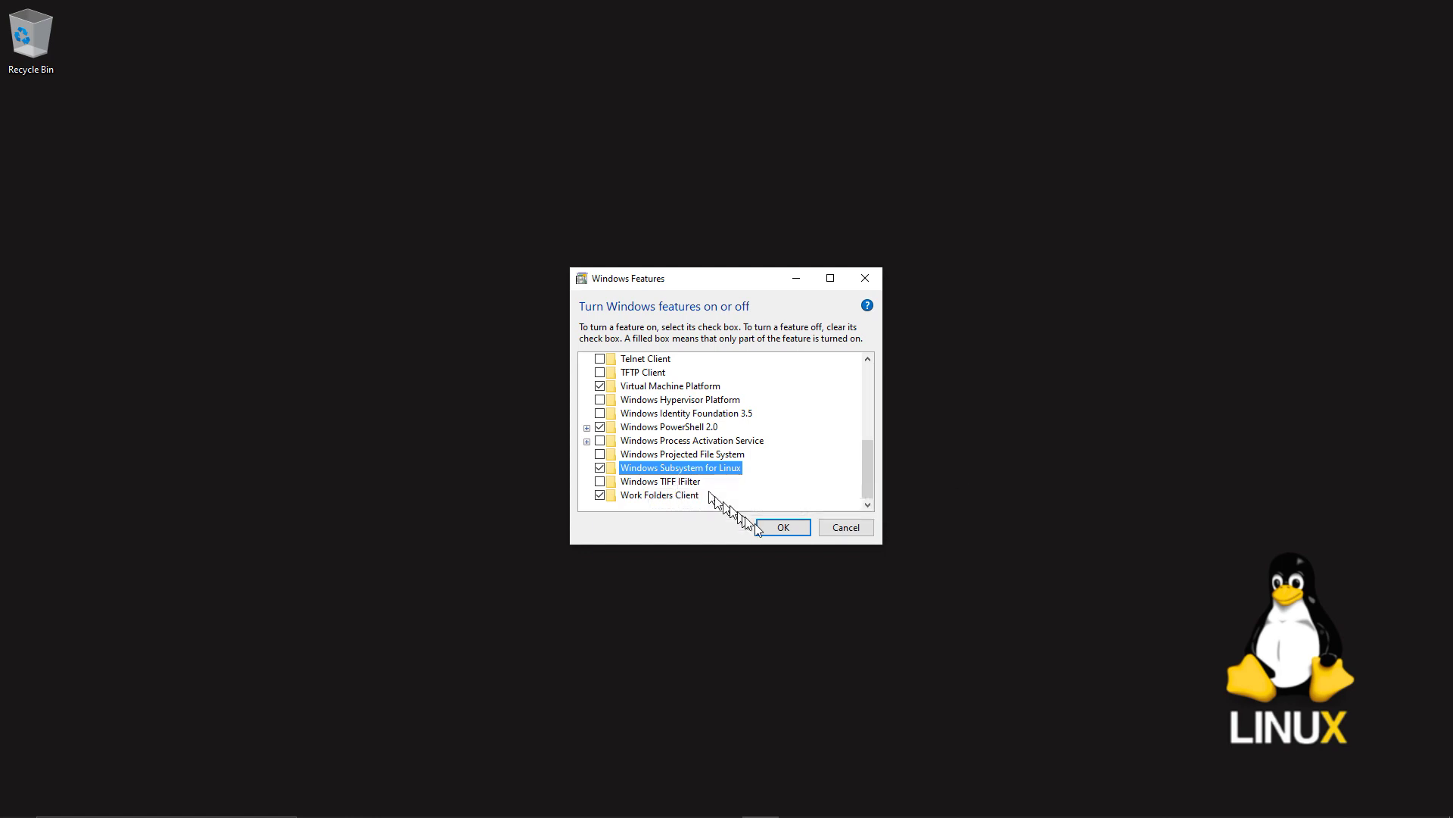
{"action": "left_click", "coordinate": [789, 529]}
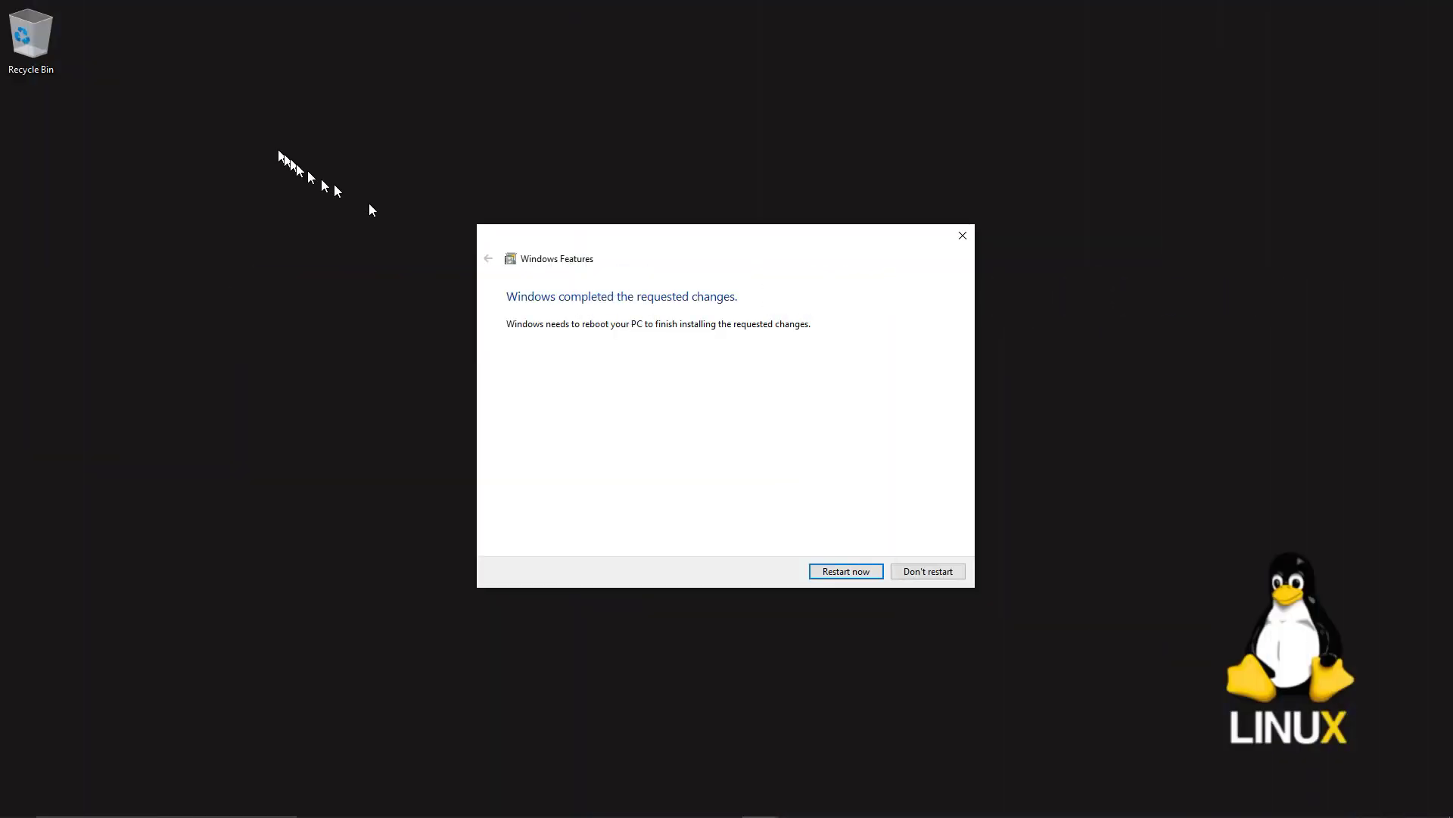
Step: Restart the PC, then launch Command Prompt via a 'cmd' search and maximize it
{"action": "left_click", "coordinate": [846, 572]}
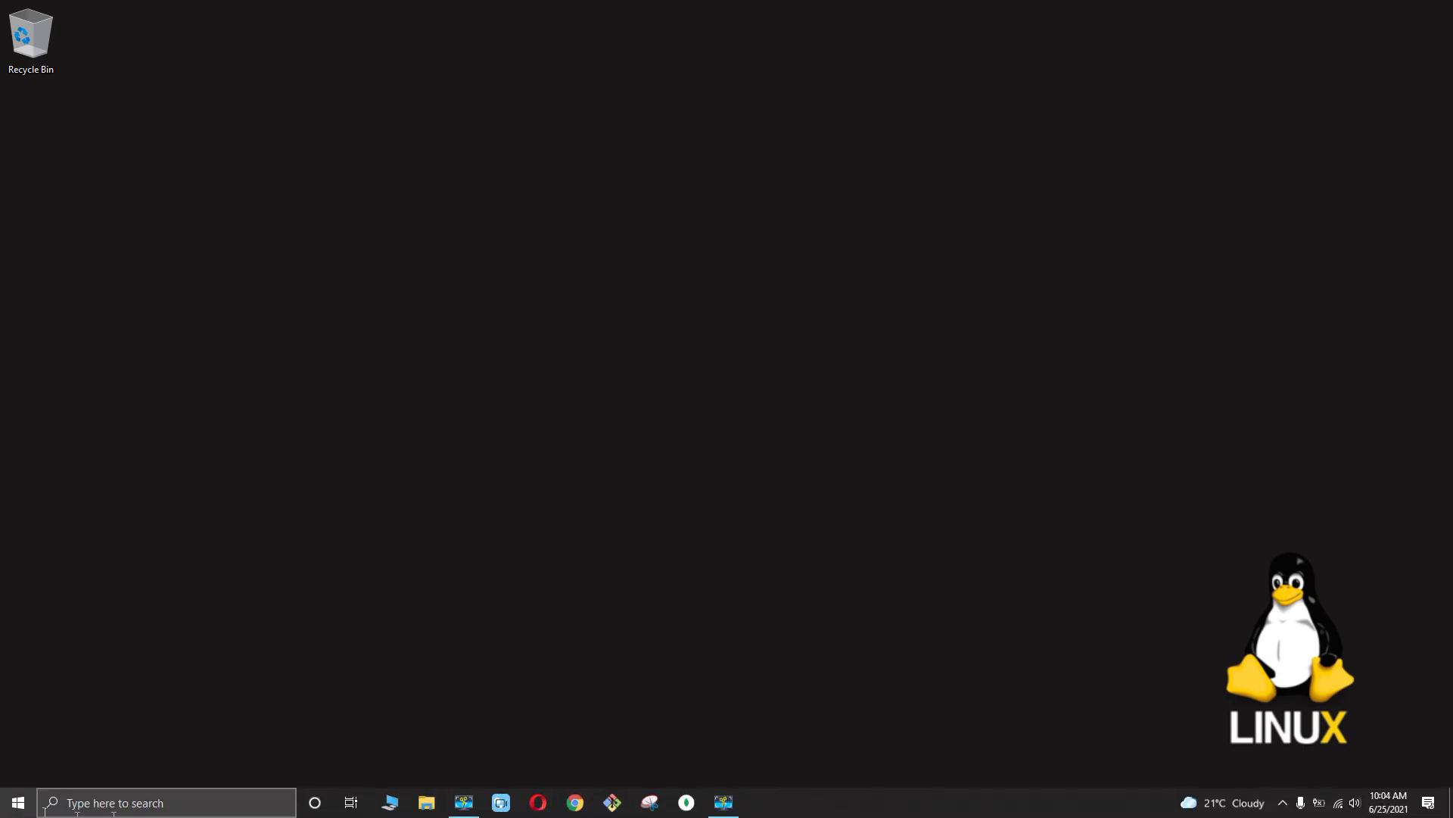
{"action": "left_click", "coordinate": [119, 814]}
{"action": "type", "text": "cmd"}
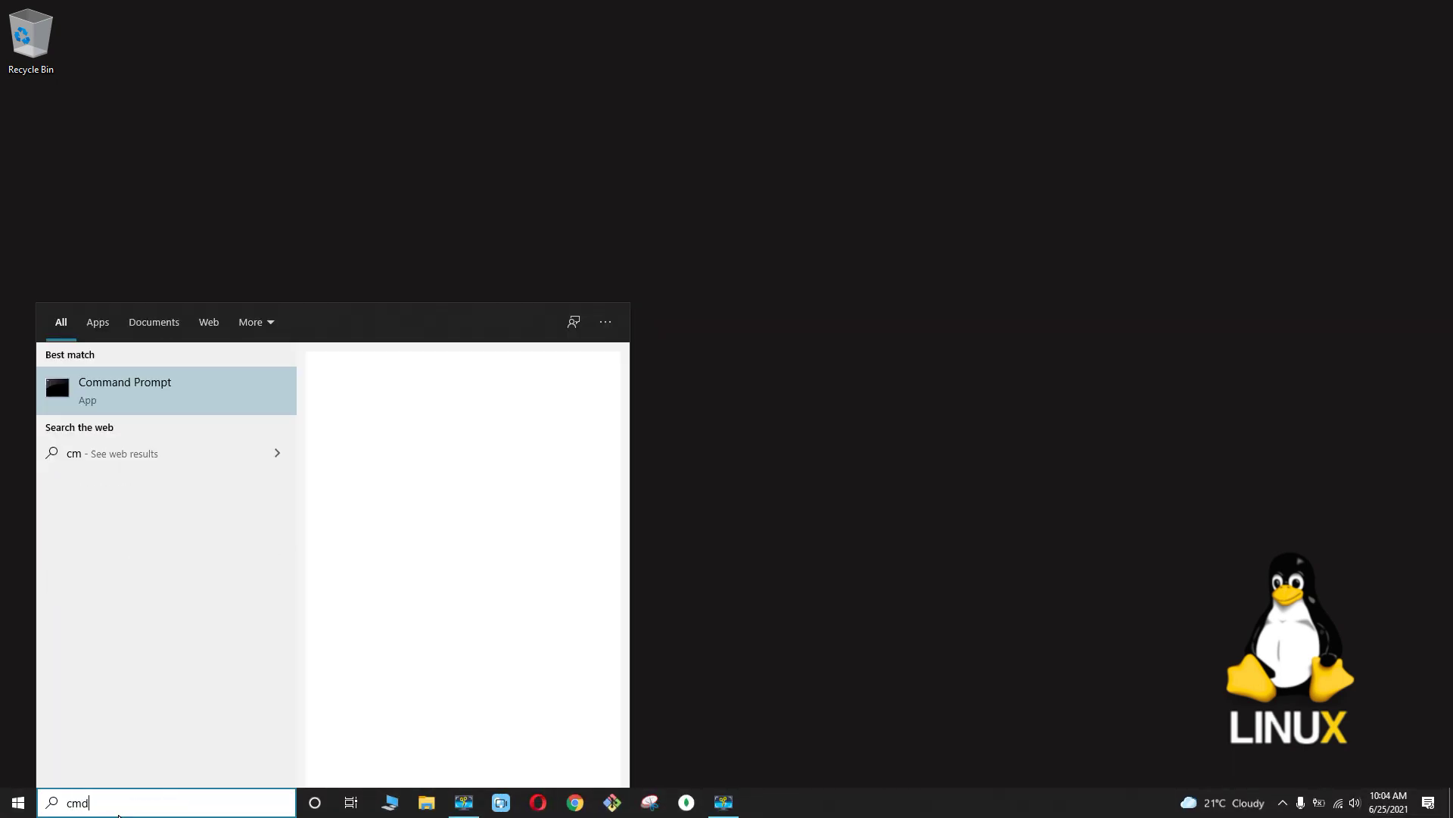
{"action": "left_click", "coordinate": [165, 389]}
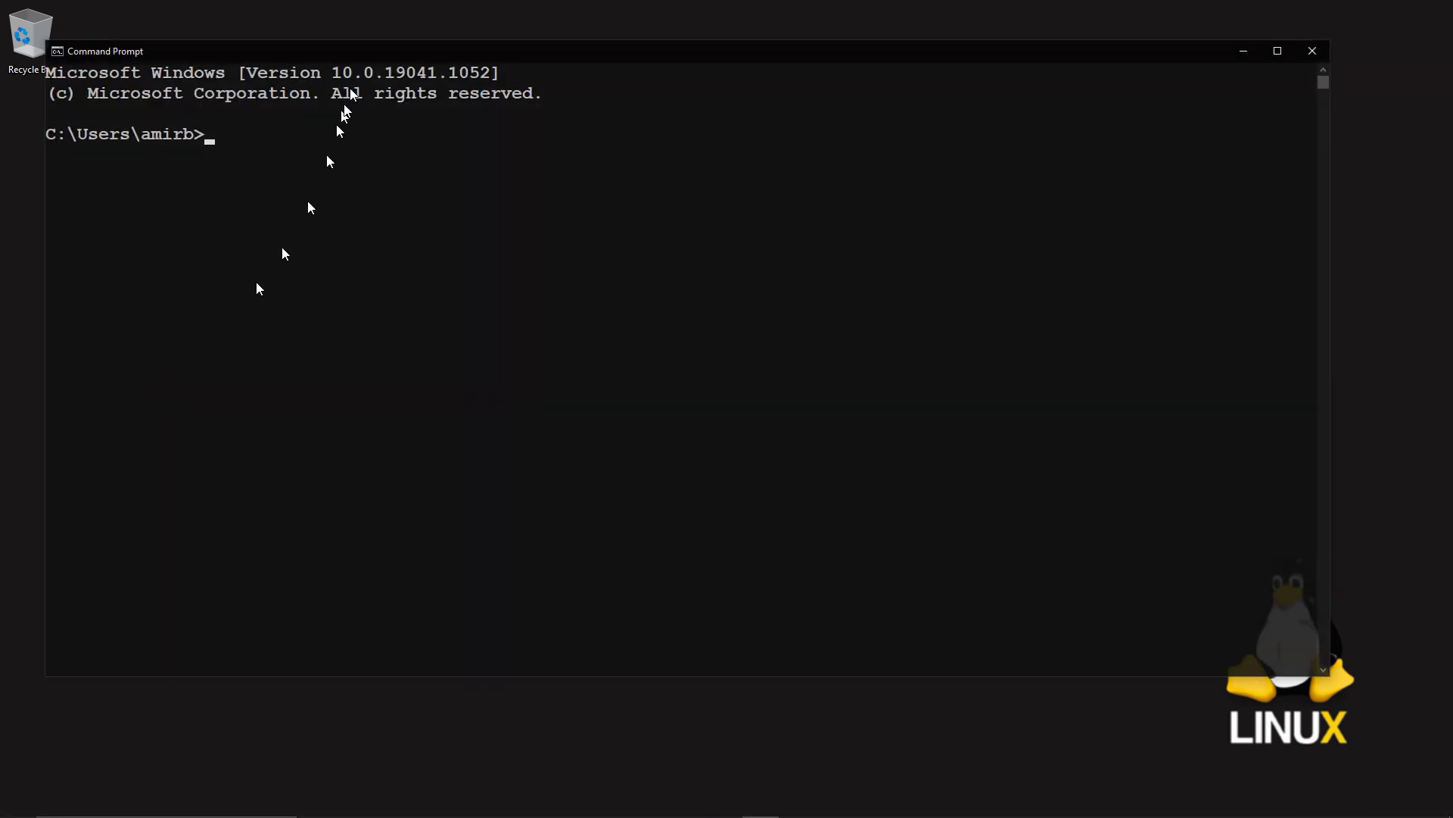
{"action": "double_click", "coordinate": [371, 53]}
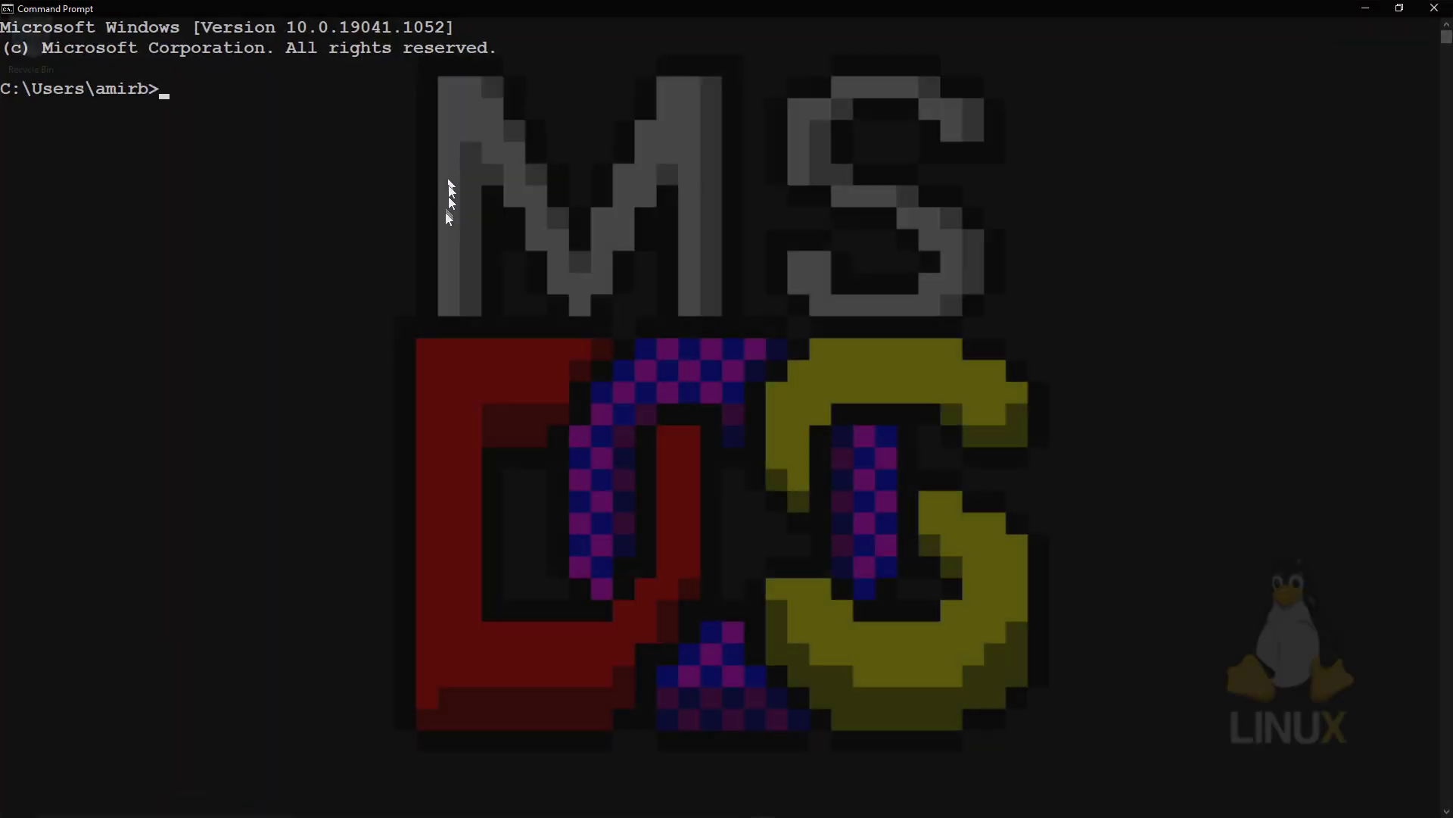
Step: Run bash in Command Prompt, showing that no Linux distributions are installed
{"action": "scroll", "coordinate": [449, 199], "scroll_direction": "up", "scroll_amount": 1}
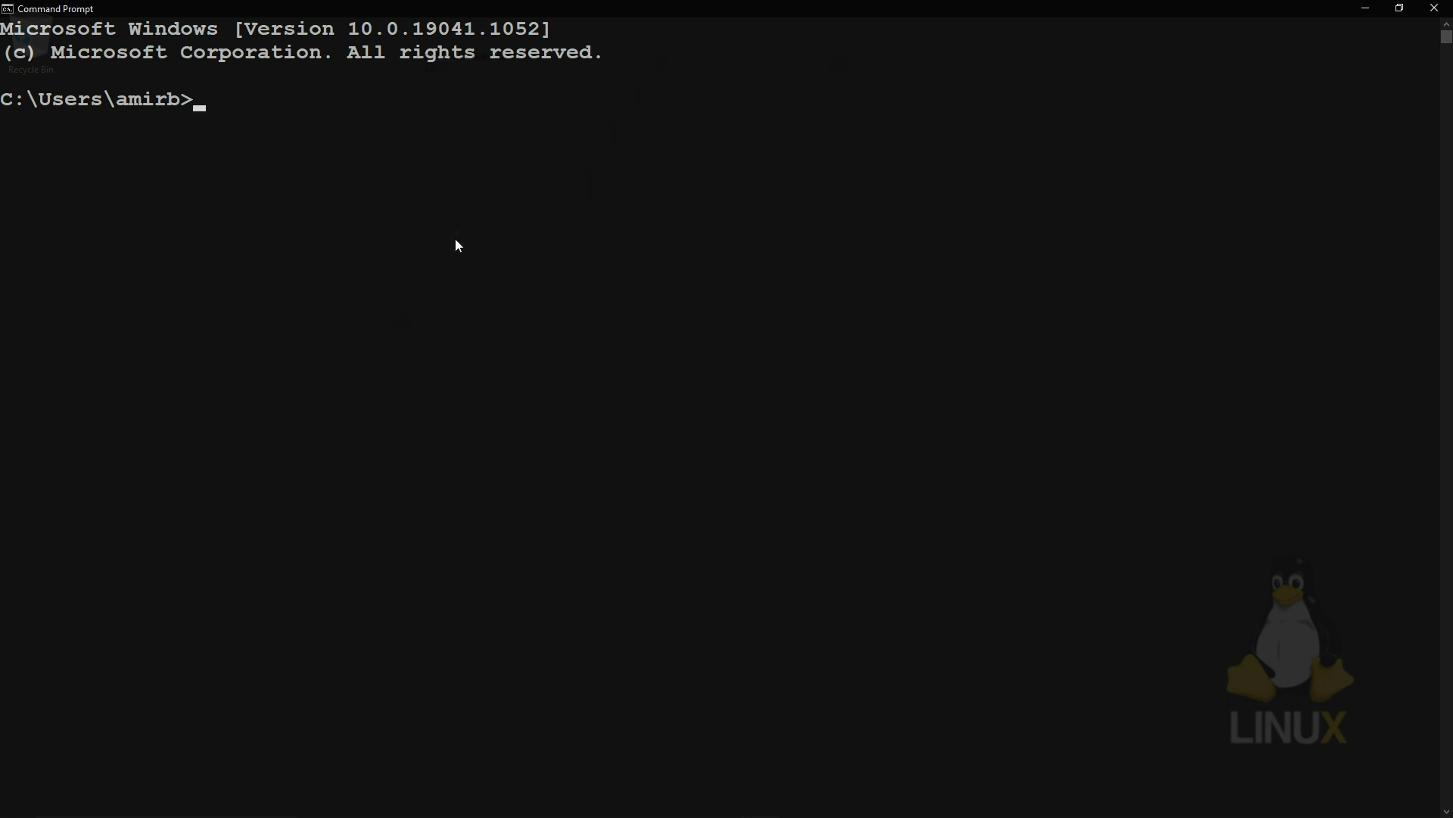
{"action": "type", "text": "bash"}
{"action": "key", "text": "Return"}
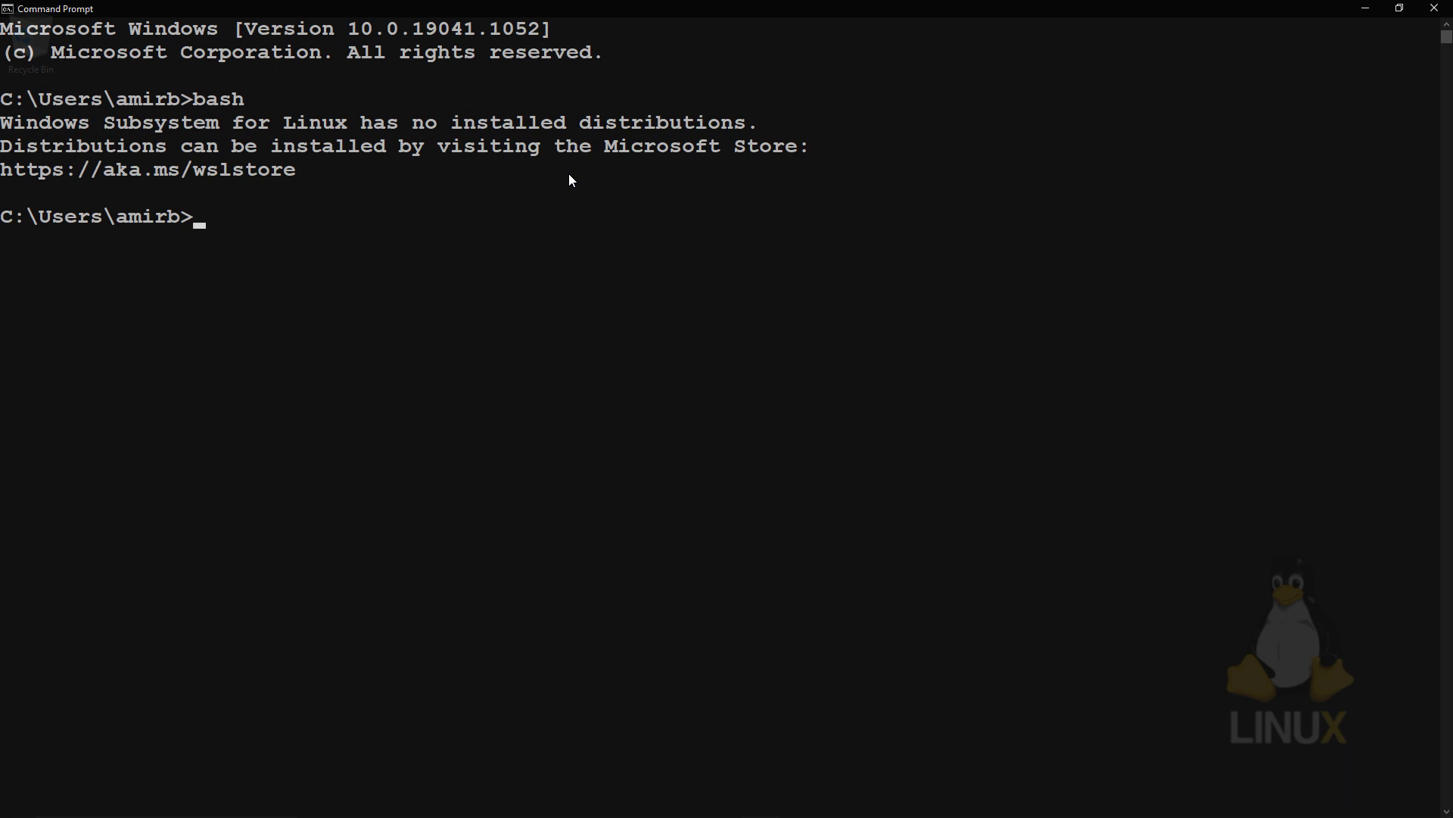
{"action": "key", "text": "super"}
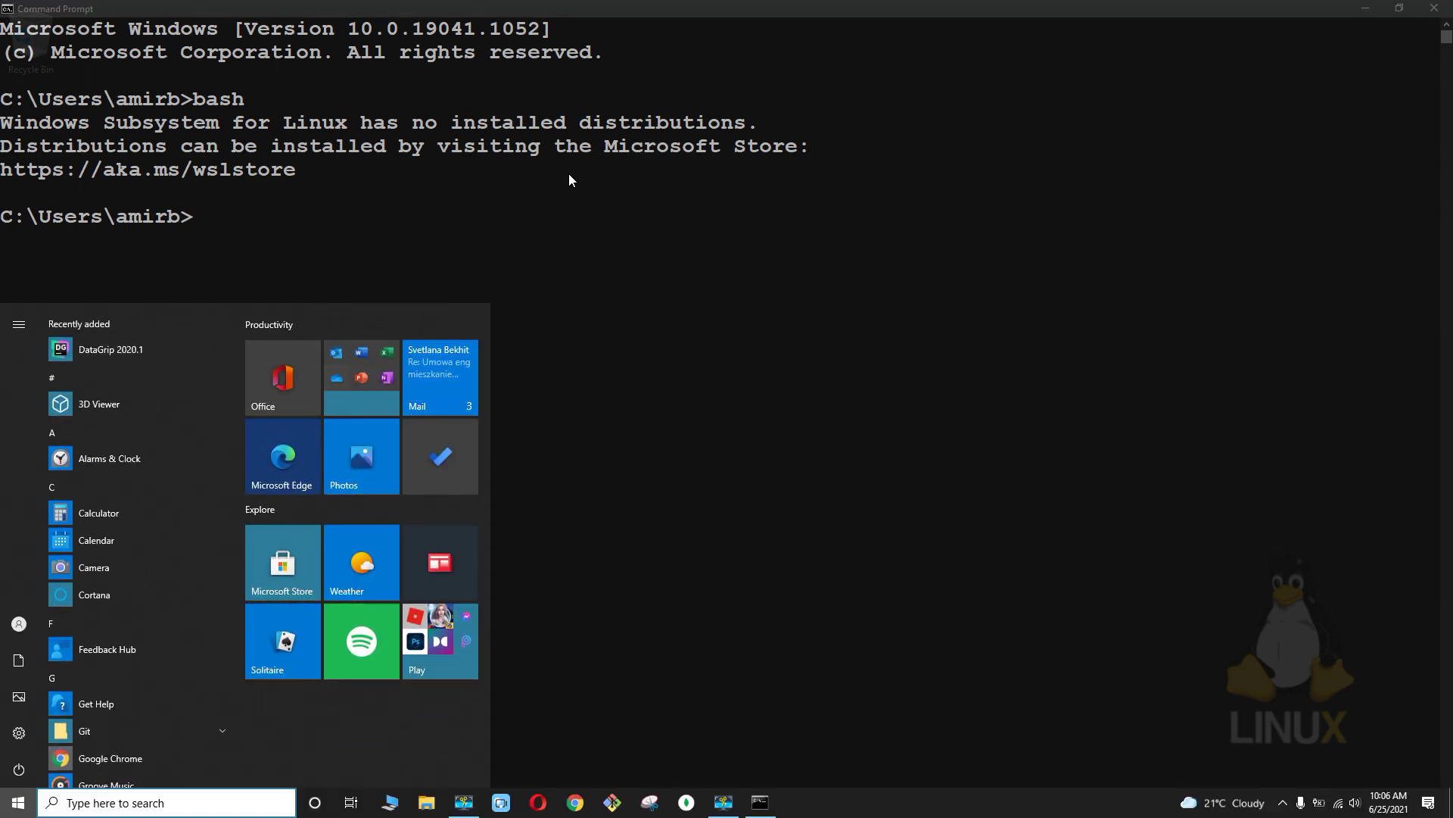
Step: Search Microsoft Store for 'linux' apps
{"action": "left_click", "coordinate": [278, 580]}
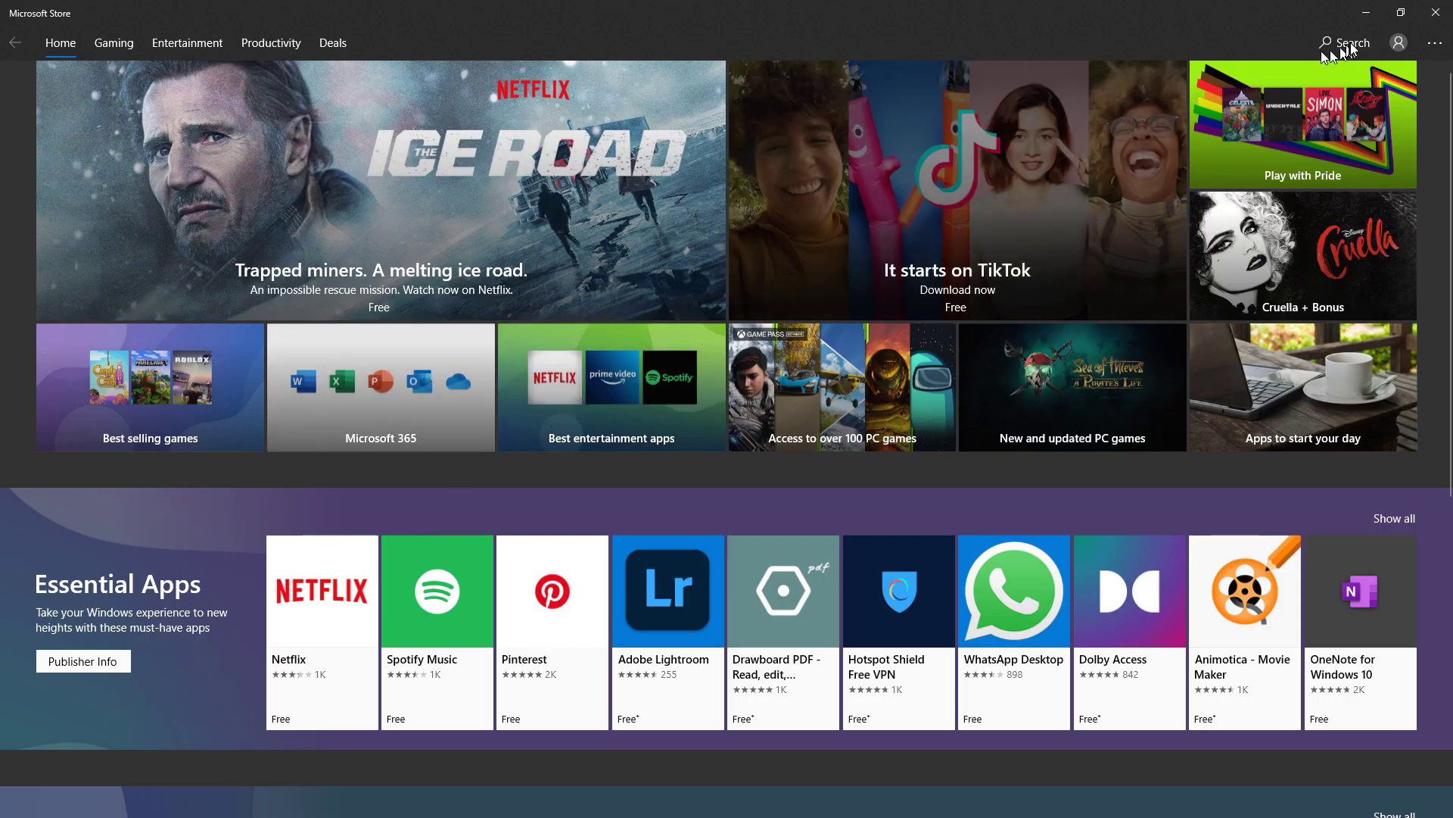
{"action": "left_click", "coordinate": [1346, 45]}
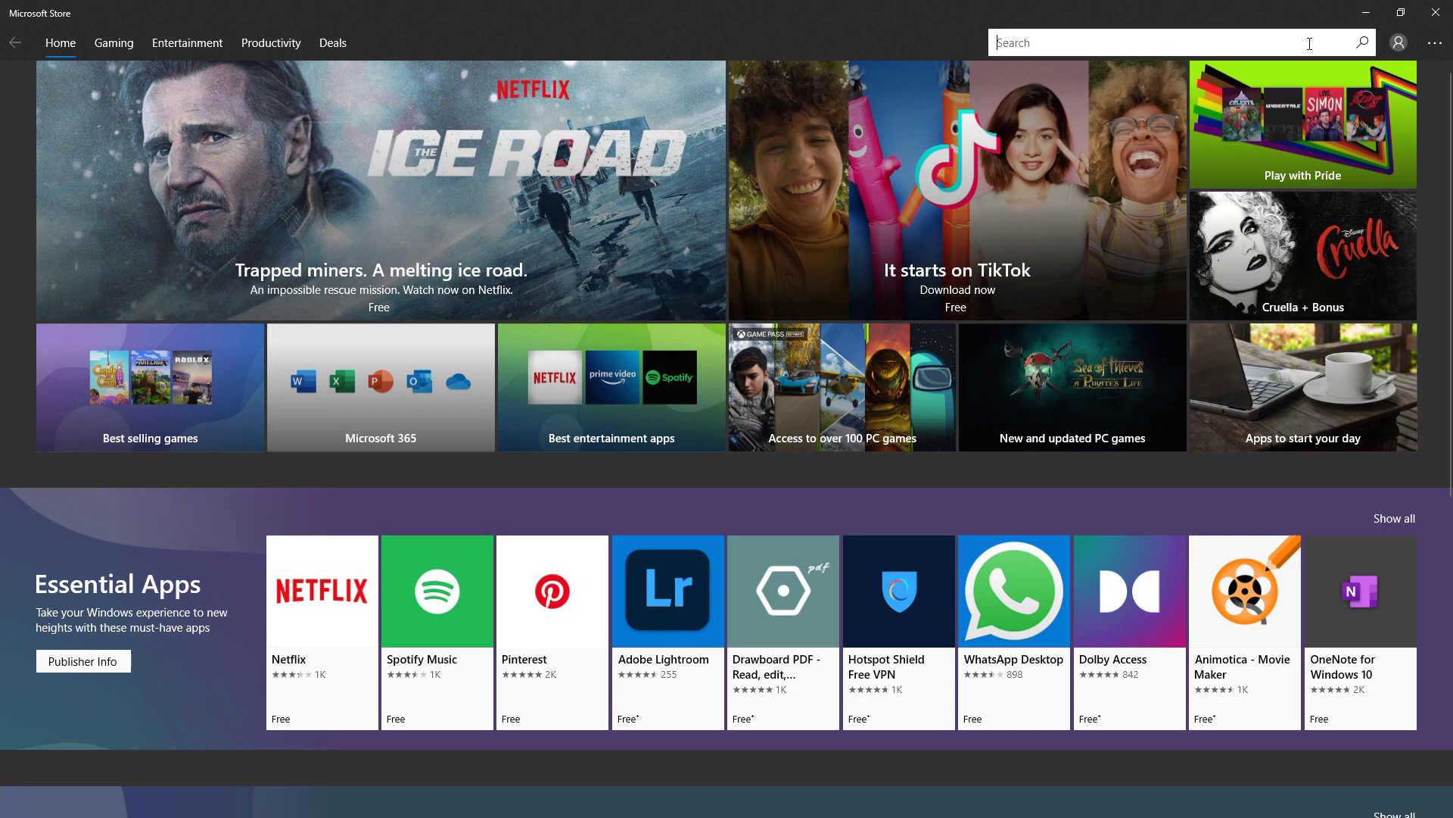
{"action": "type", "text": "linux"}
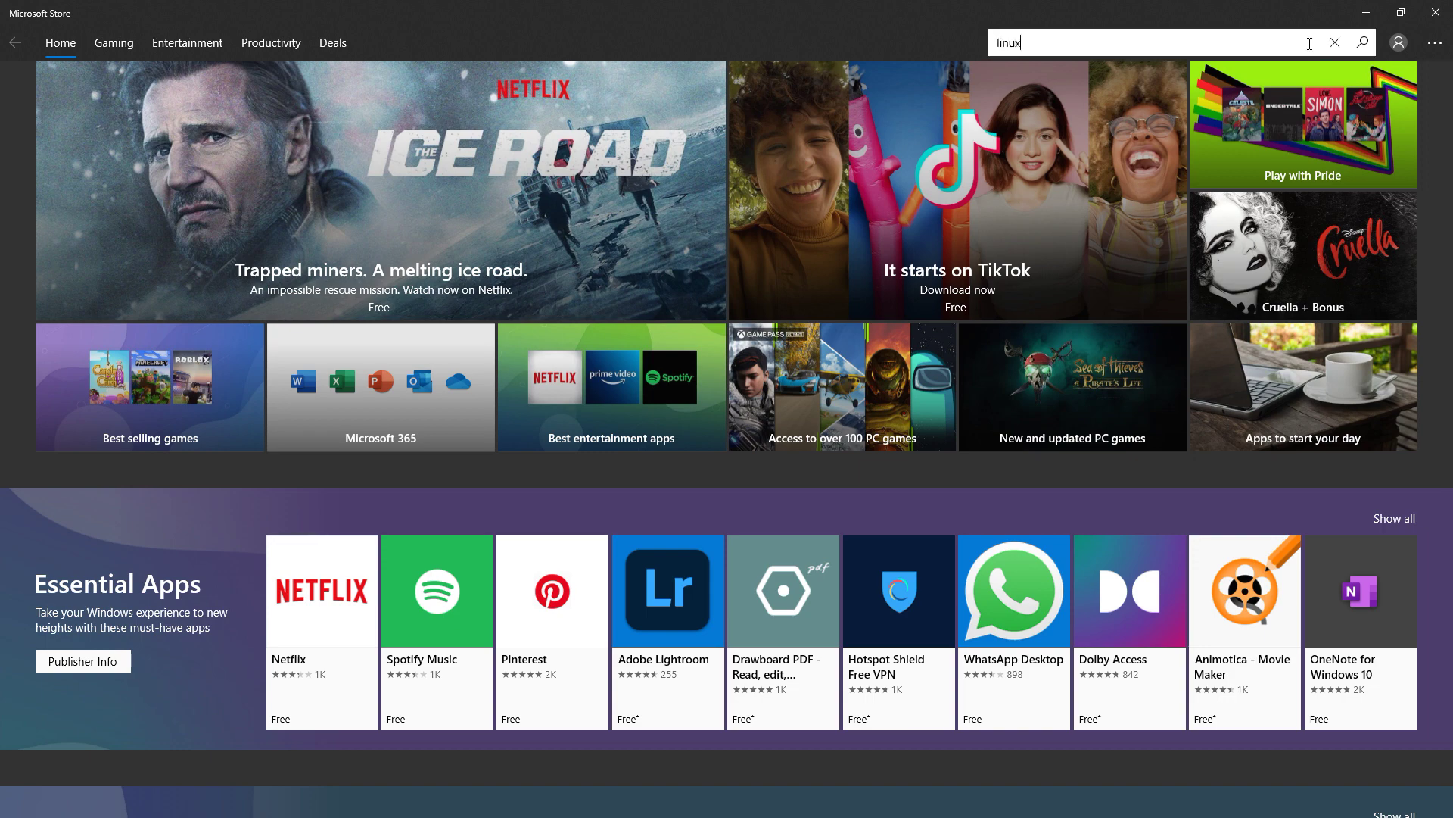
{"action": "key", "text": "Return"}
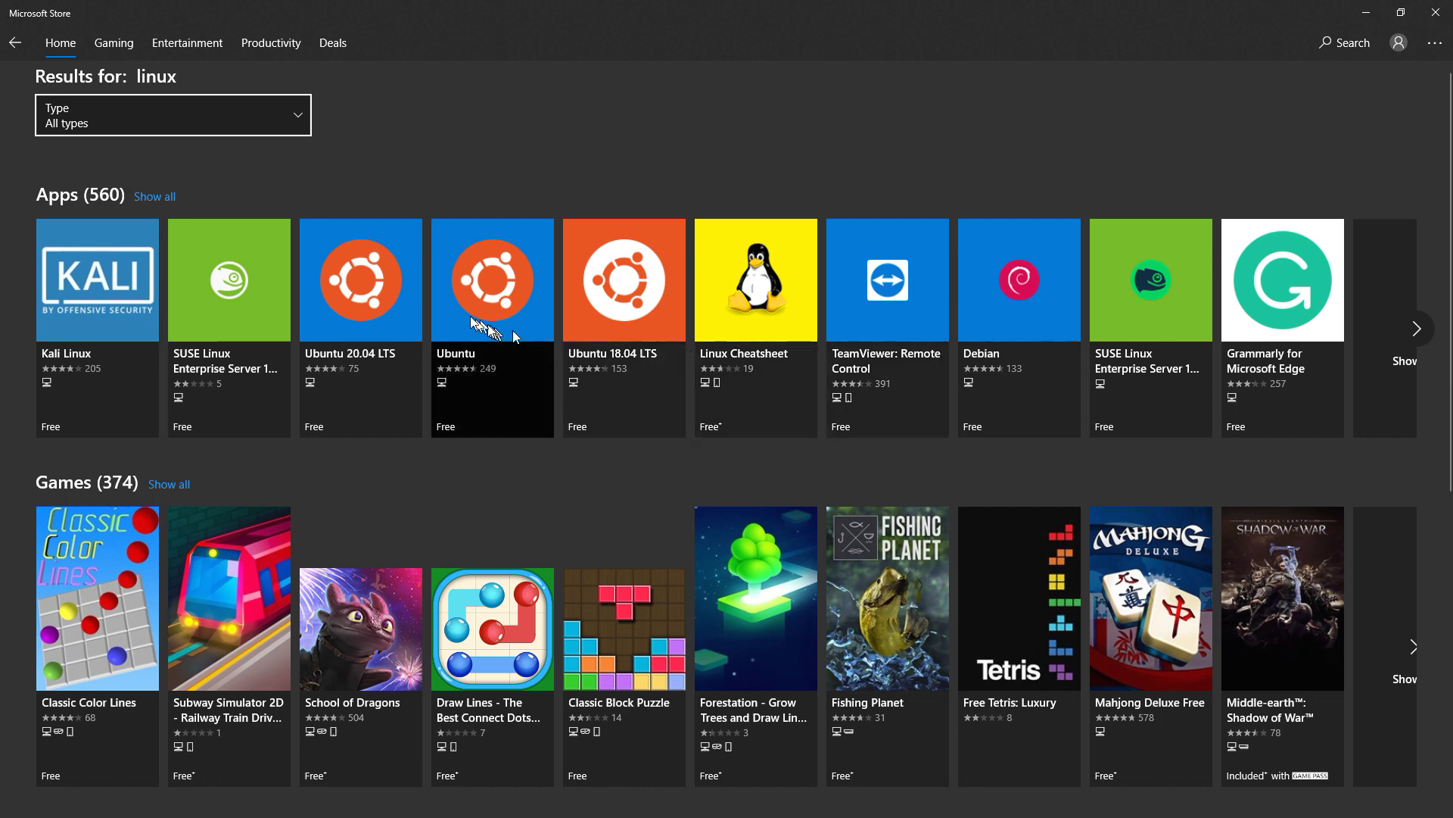
Step: Install the Ubuntu app from its Store page
{"action": "left_click", "coordinate": [478, 374]}
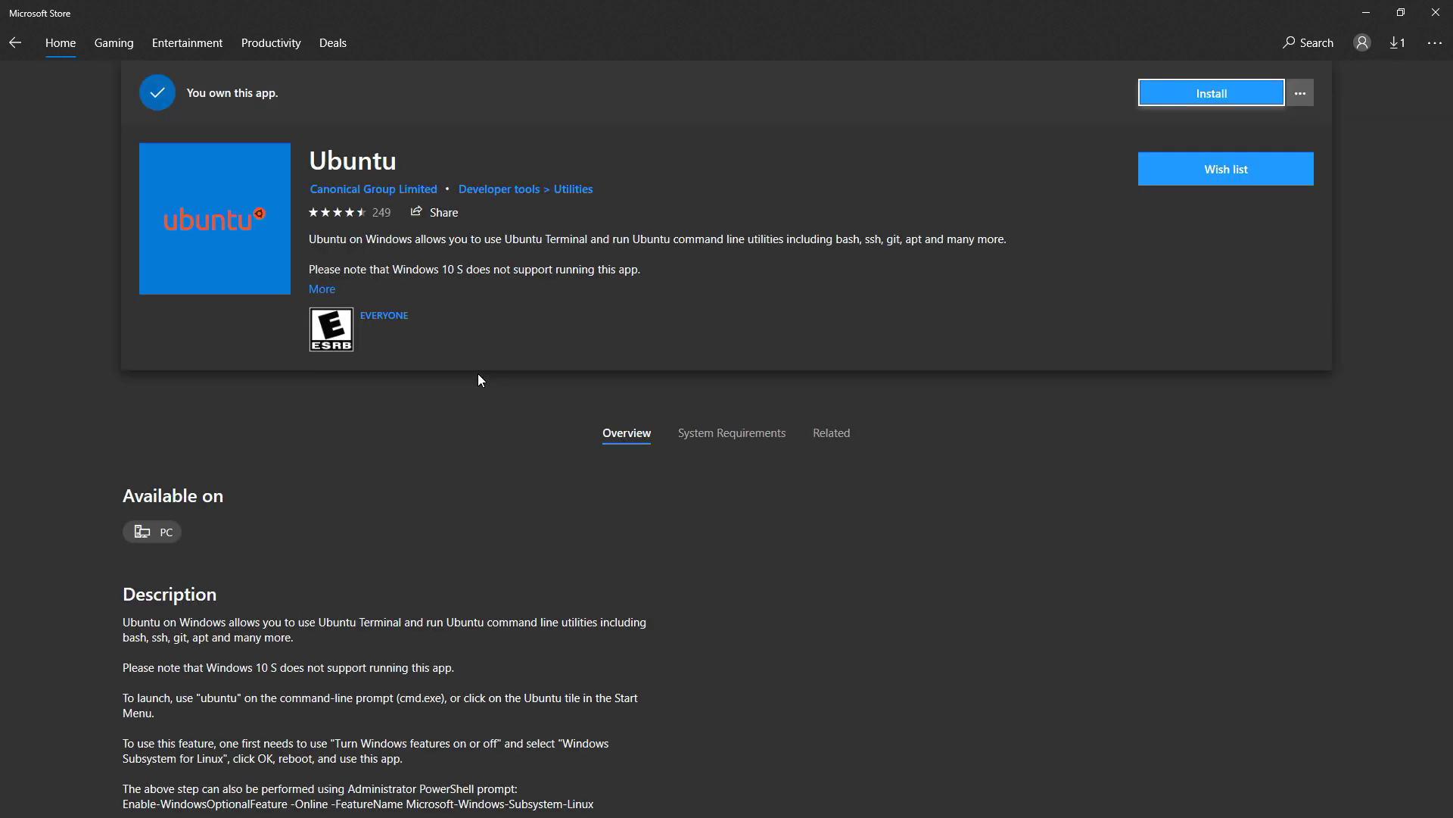
{"action": "left_click", "coordinate": [1212, 93]}
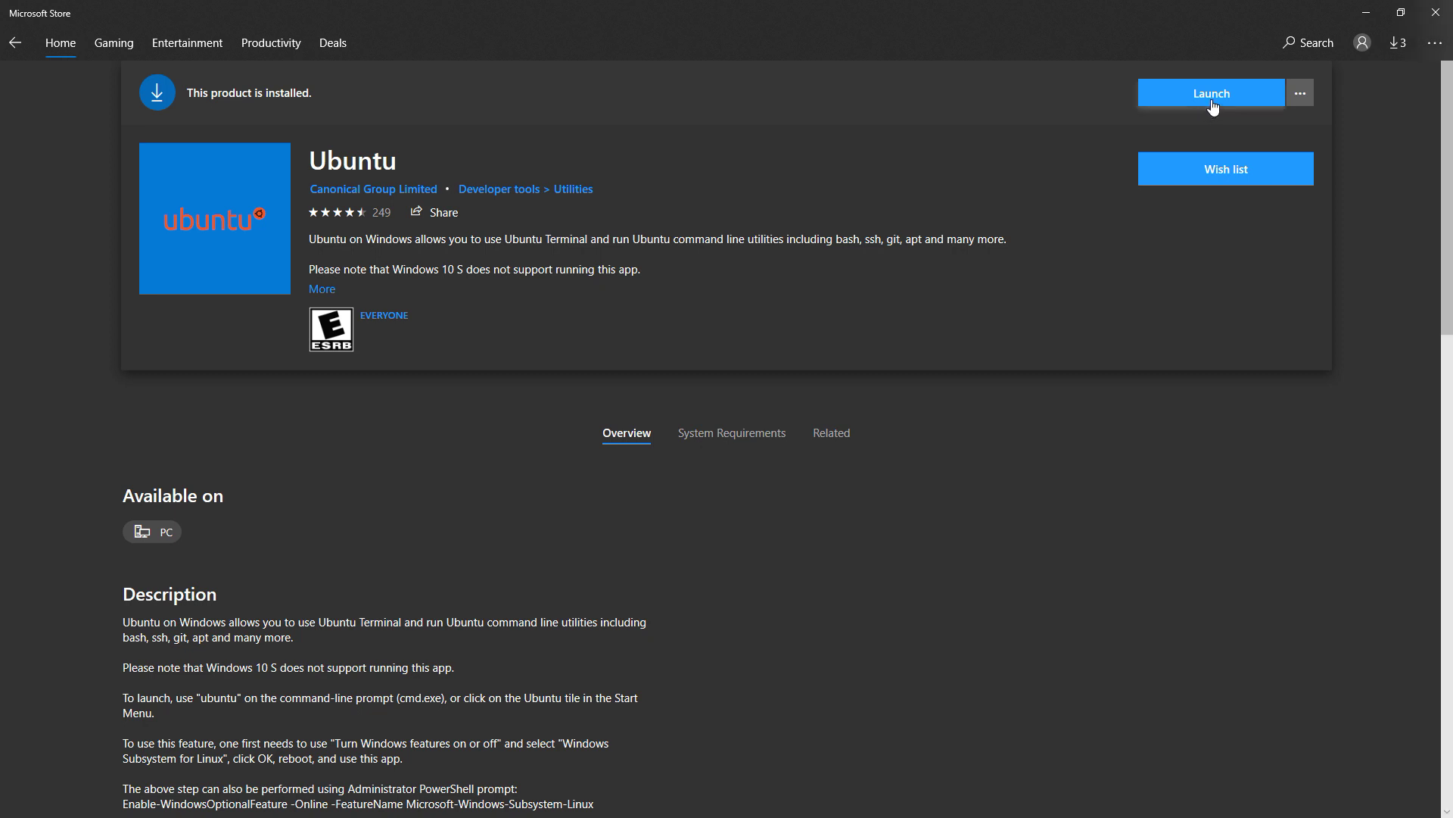
{"action": "key", "text": "super"}
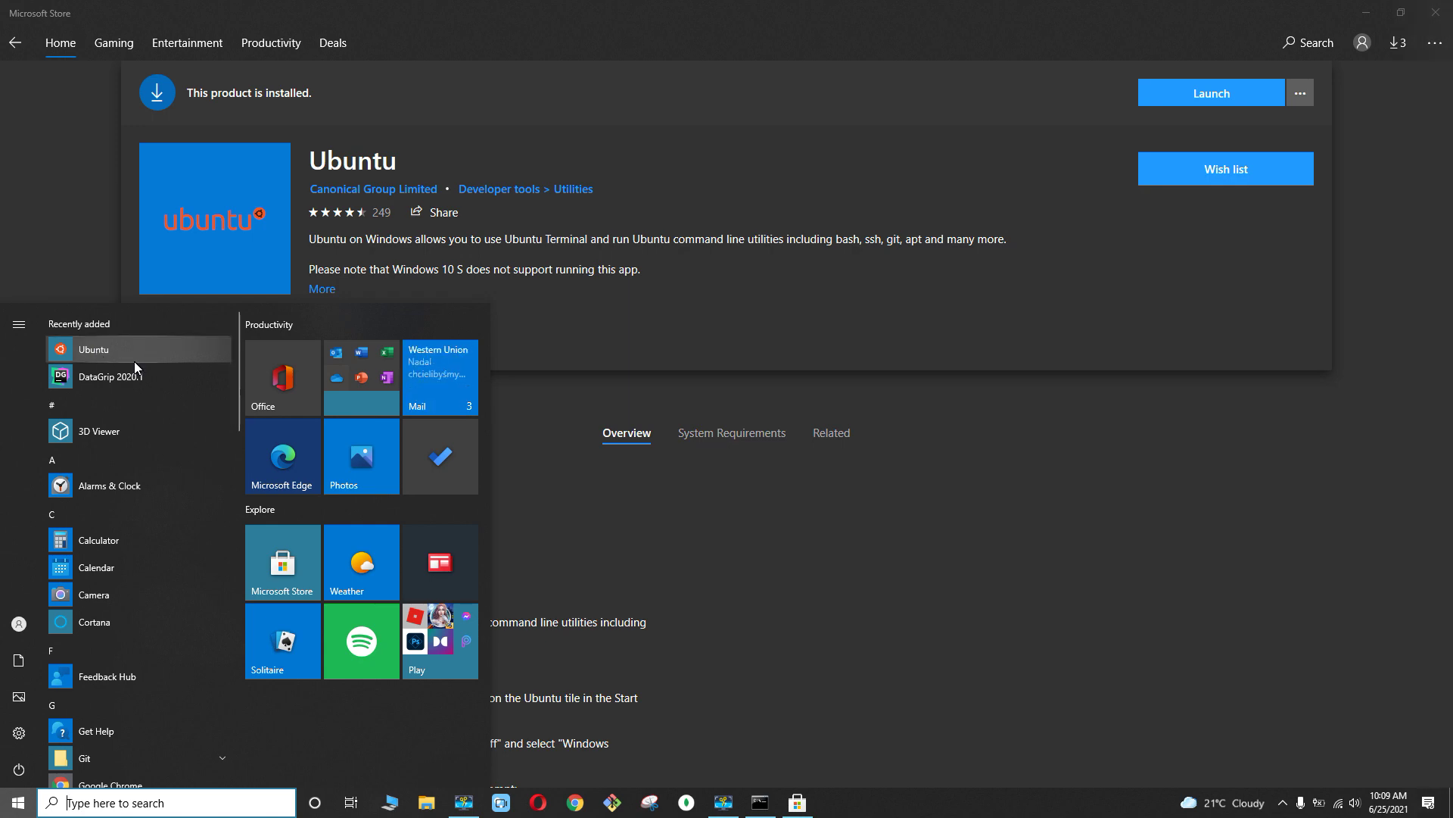
Step: Launch Ubuntu from Recently added and let its first-run installation reach the username prompt
{"action": "left_click", "coordinate": [133, 352]}
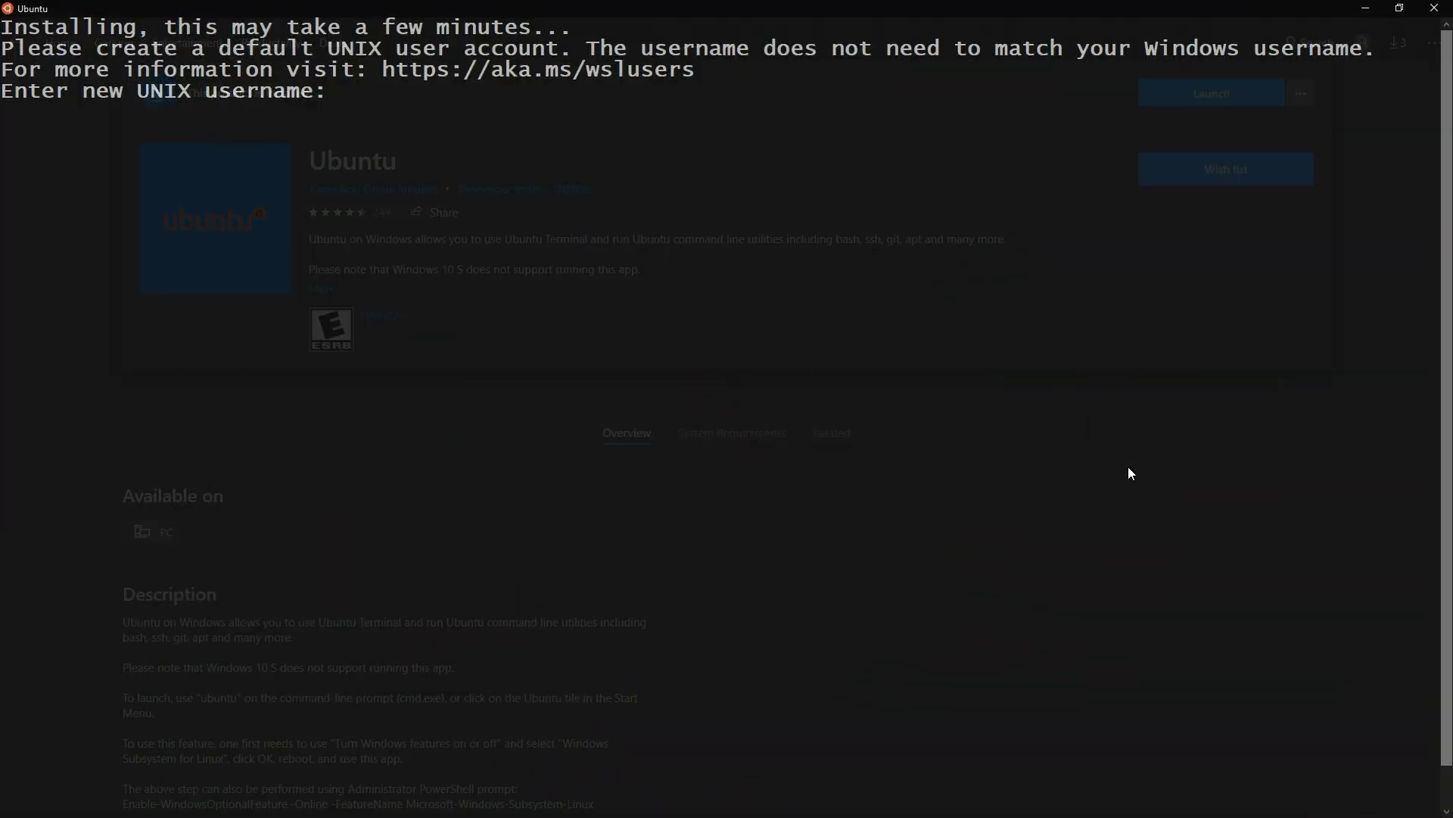
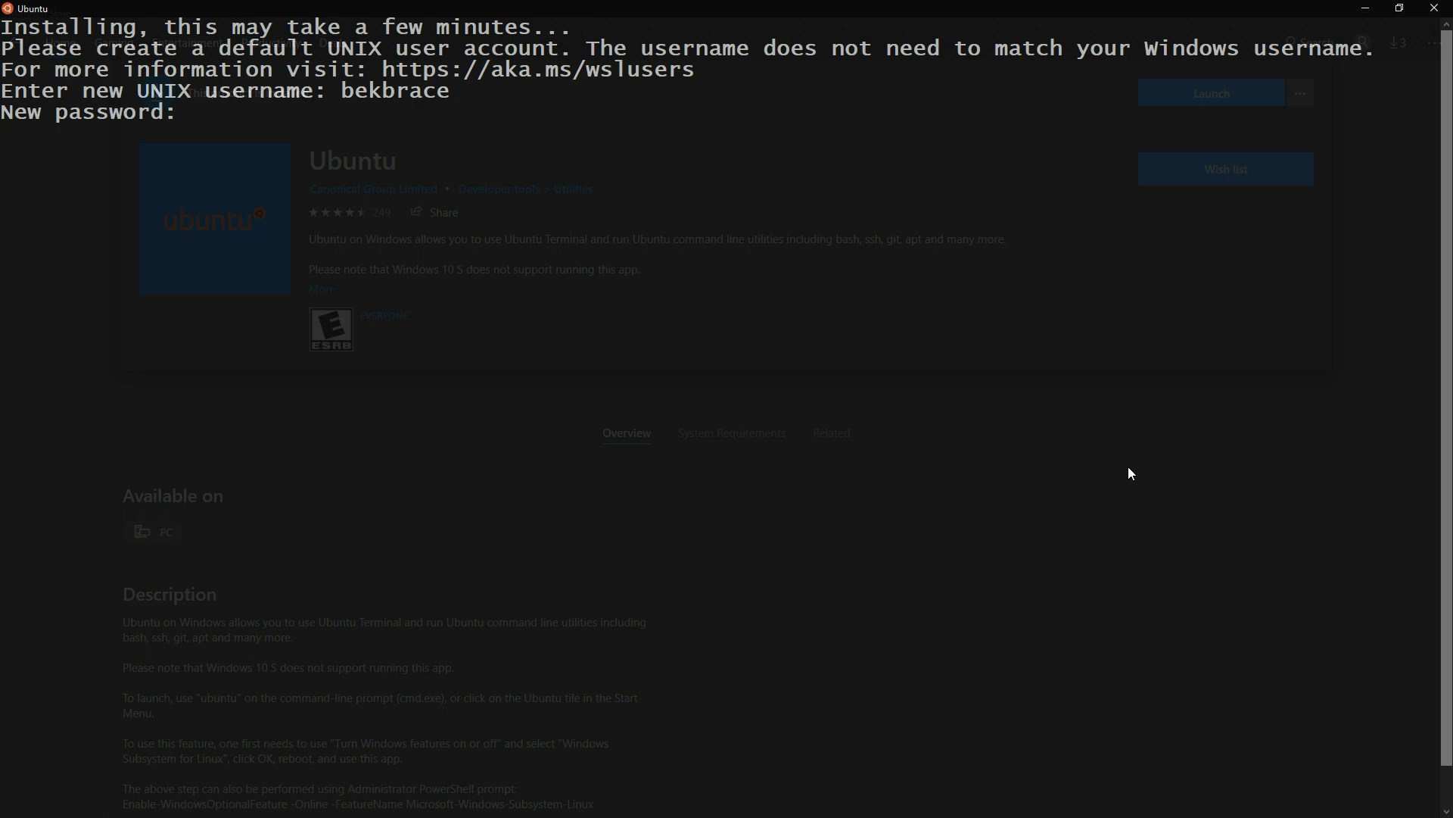
Step: Enter and confirm the new UNIX account password to finish creating the default user
{"action": "key", "text": "Return"}
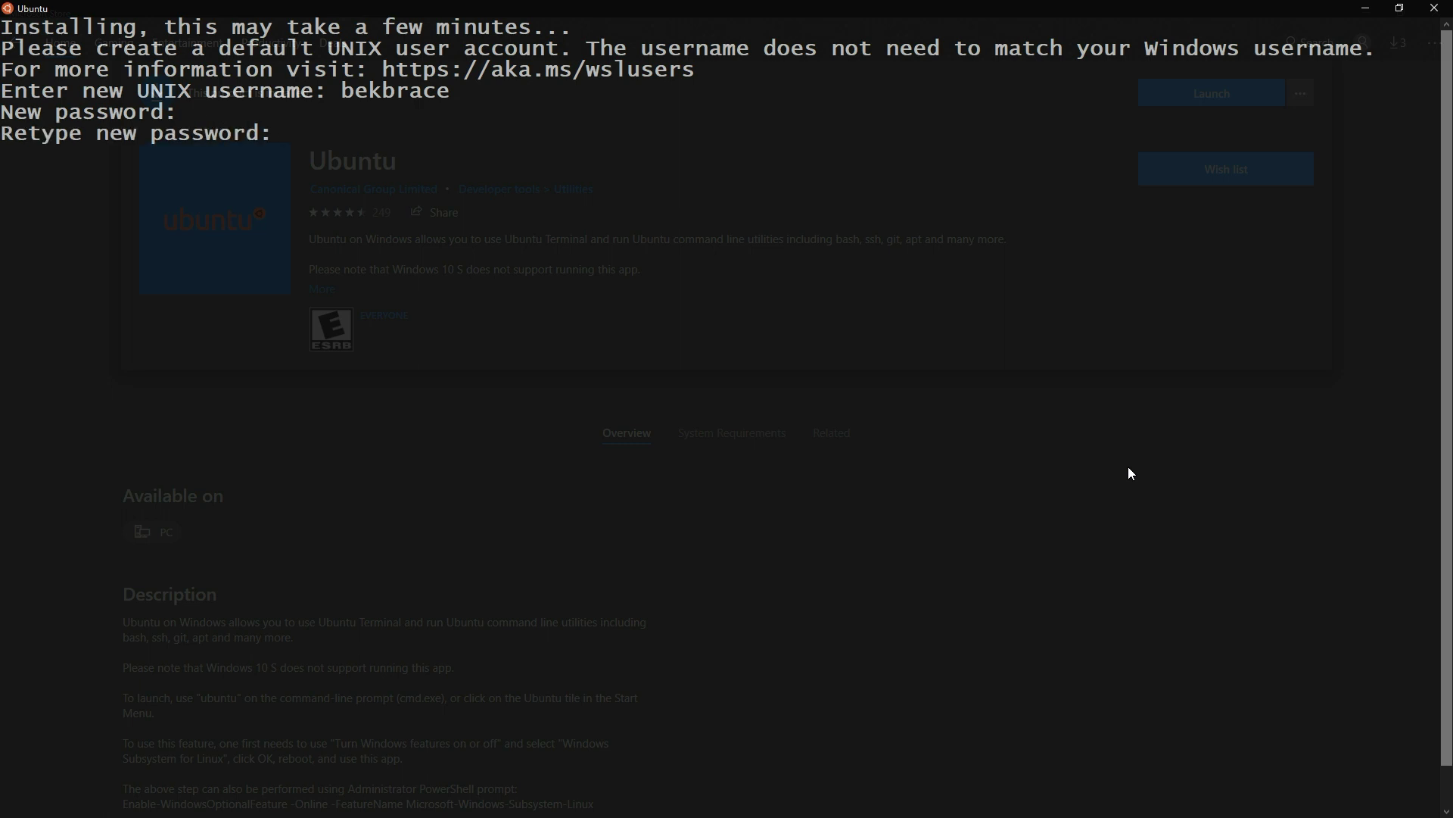
{"action": "key", "text": "Return"}
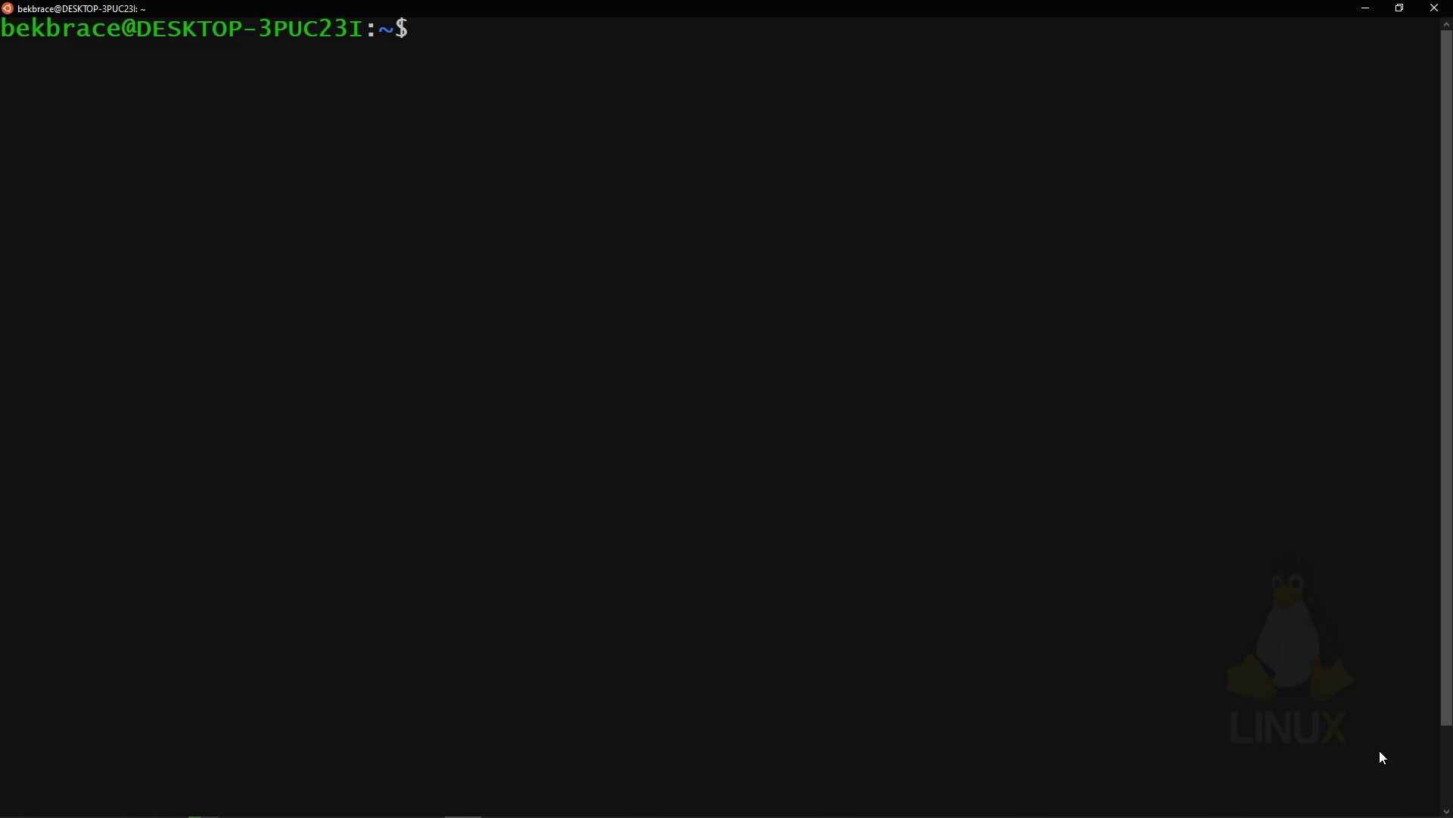
Step: Run whoami, date and cal to show the user, date and July 2021 calendar, then clear
{"action": "type", "text": "whoami"}
{"action": "key", "text": "Return"}
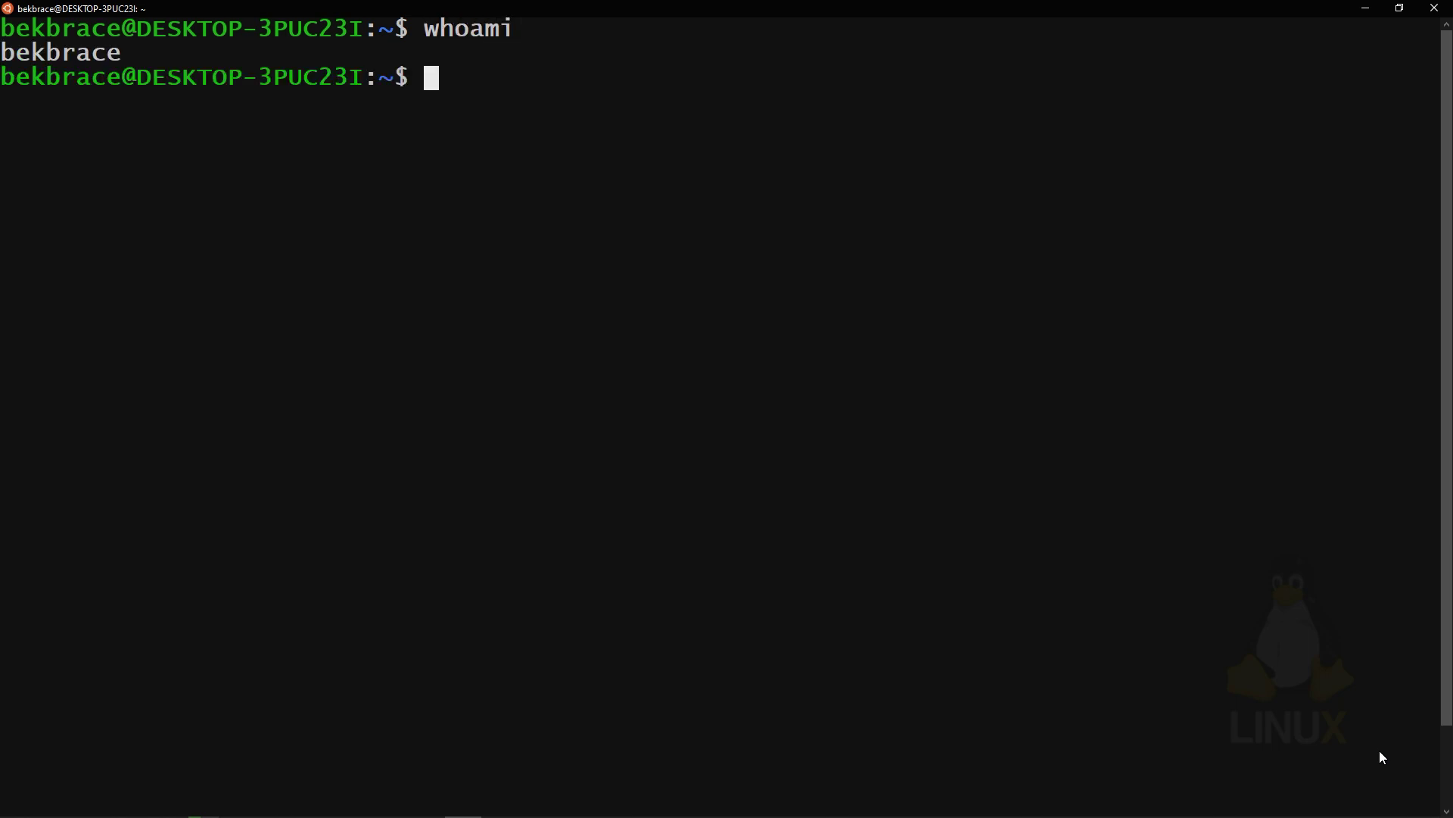
{"action": "type", "text": "date"}
{"action": "key", "text": "Return"}
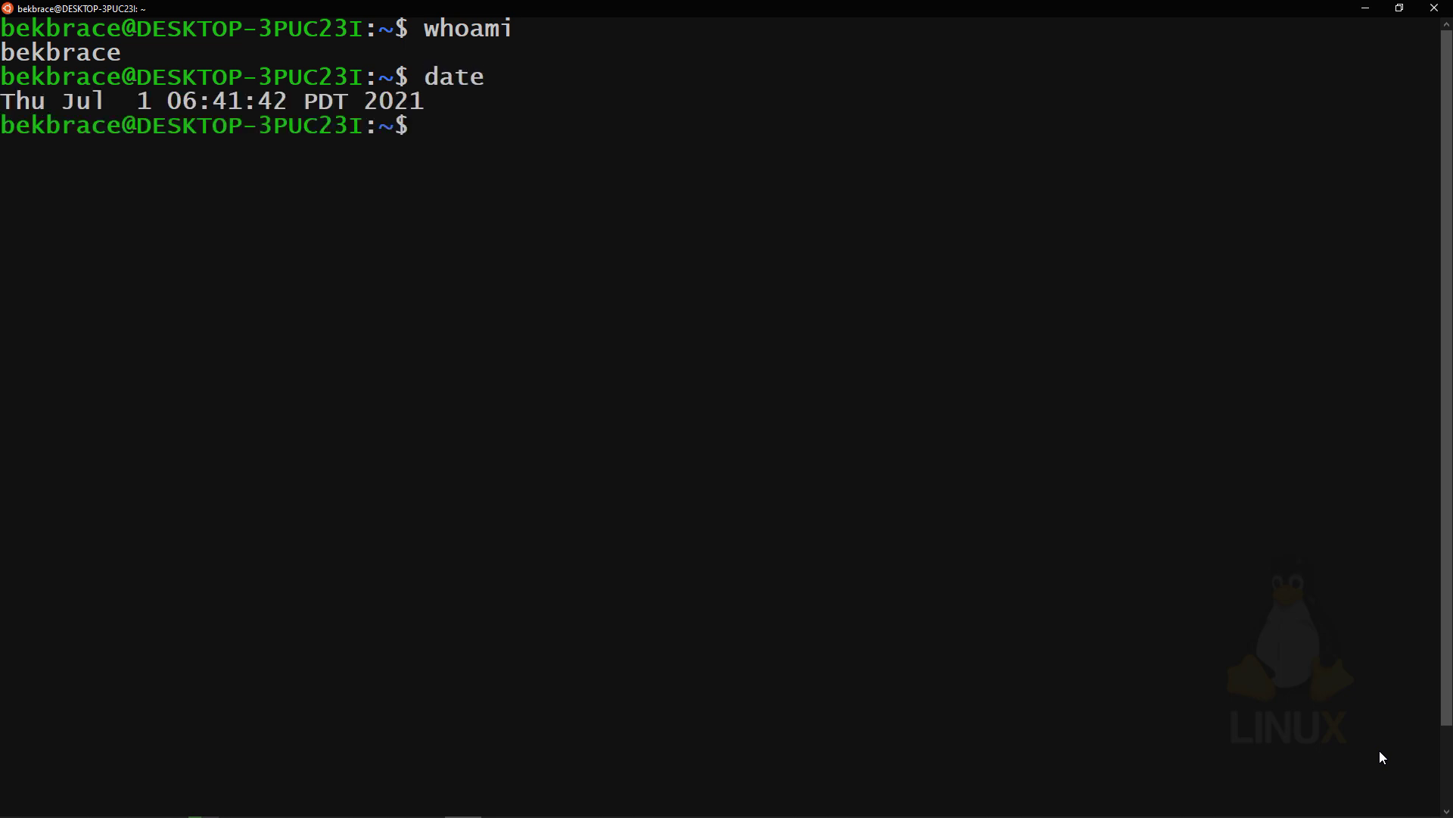
{"action": "type", "text": "cal"}
{"action": "key", "text": "Return"}
{"action": "type", "text": "clear"}
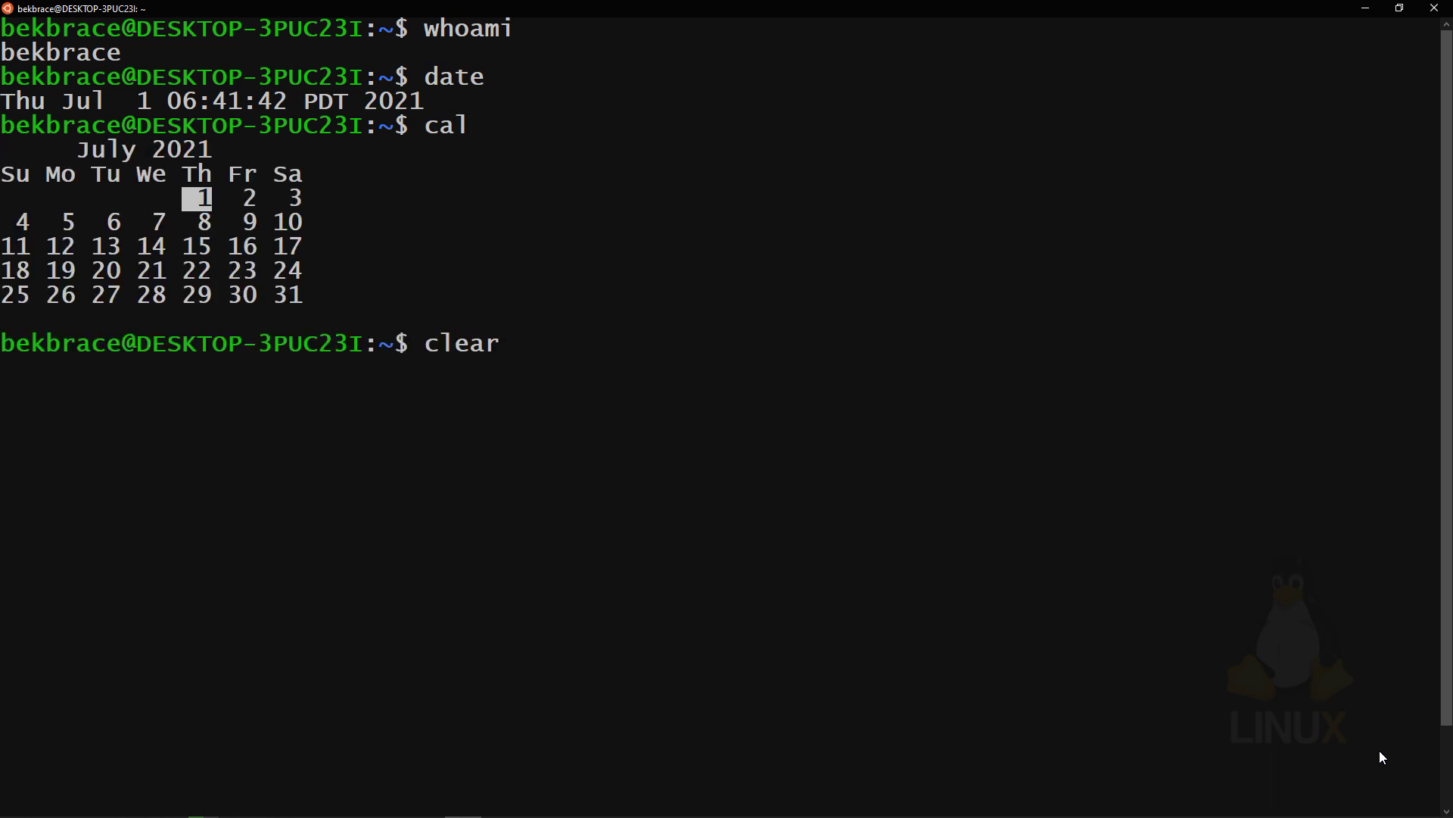
{"action": "key", "text": "Return"}
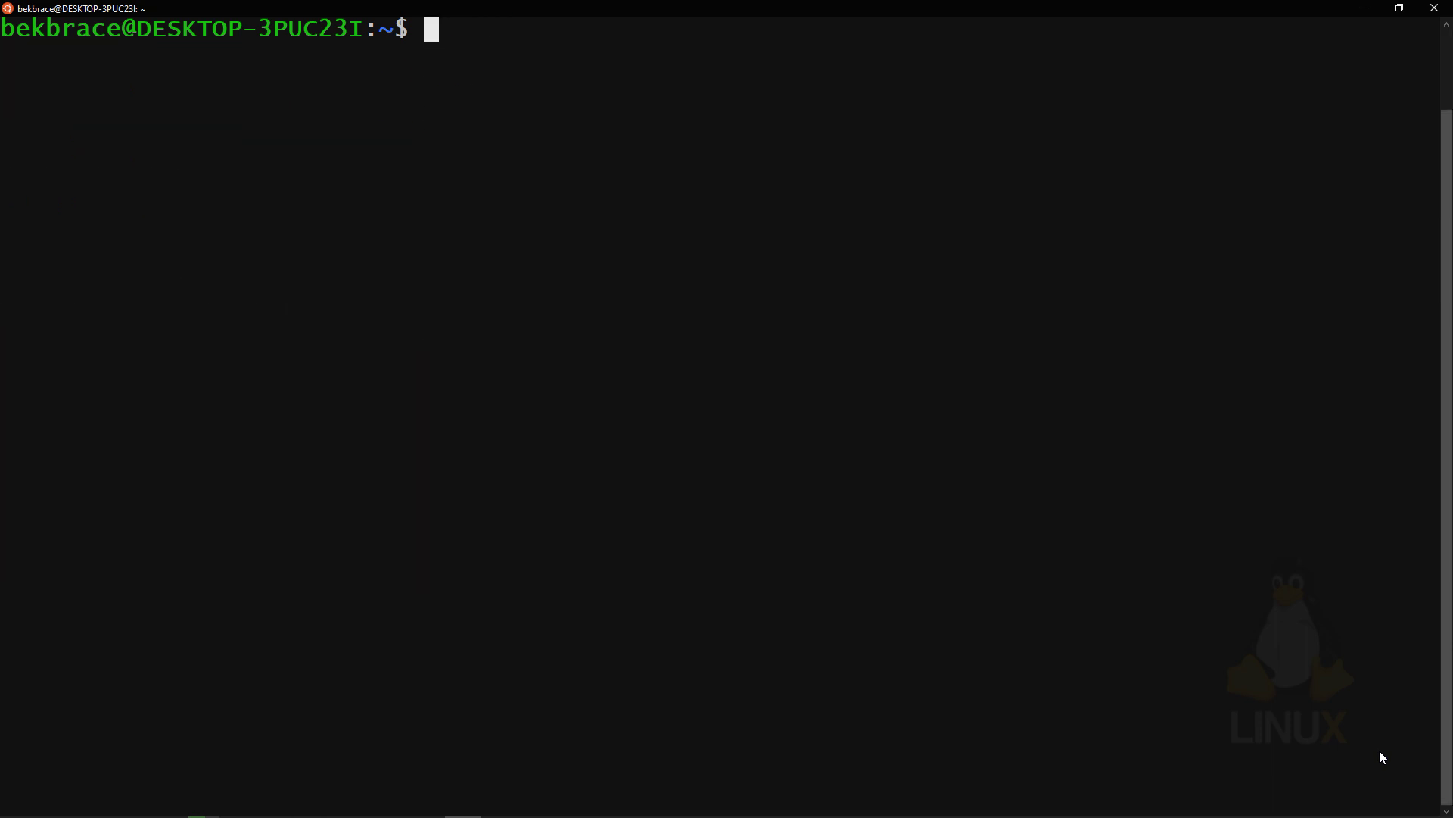
Step: Run pwd to print the home directory path under /home
{"action": "type", "text": "pwd"}
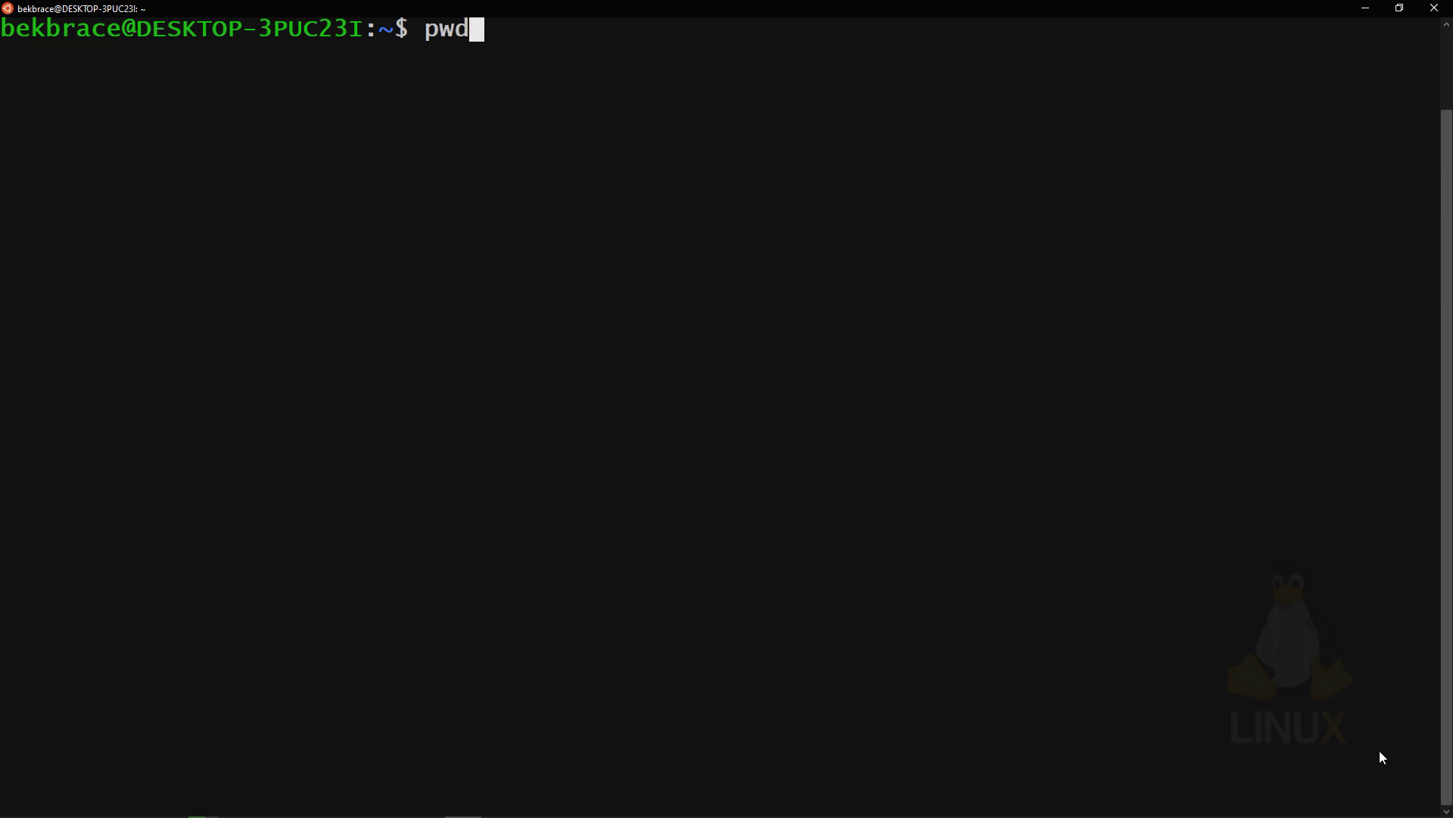
{"action": "key", "text": "Return"}
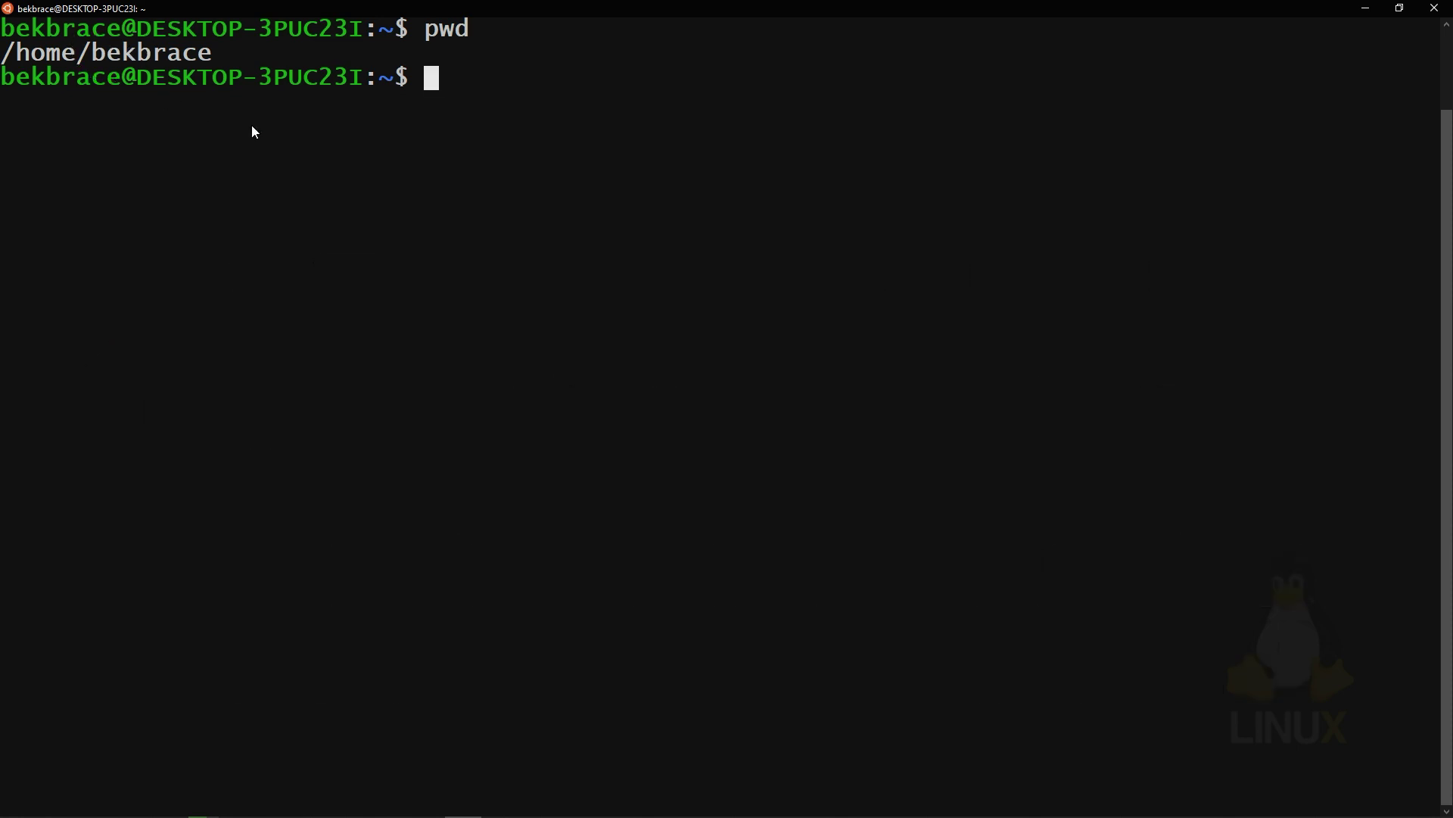
Step: Run cd .. twice to climb from the home folder through /home to root
{"action": "type", "text": "cd .."}
{"action": "key", "text": "Return"}
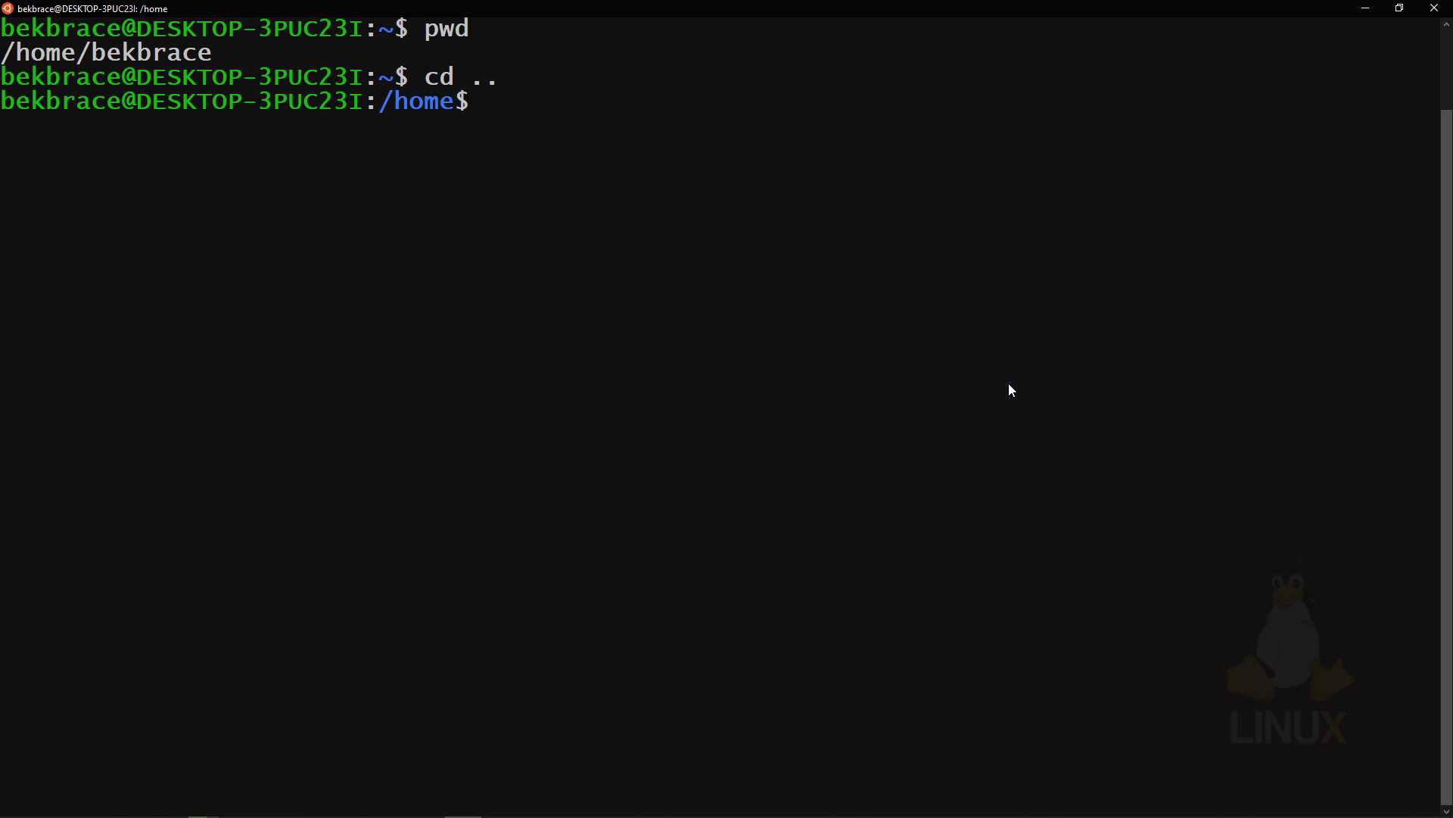
{"action": "type", "text": "cd .."}
{"action": "key", "text": "Return"}
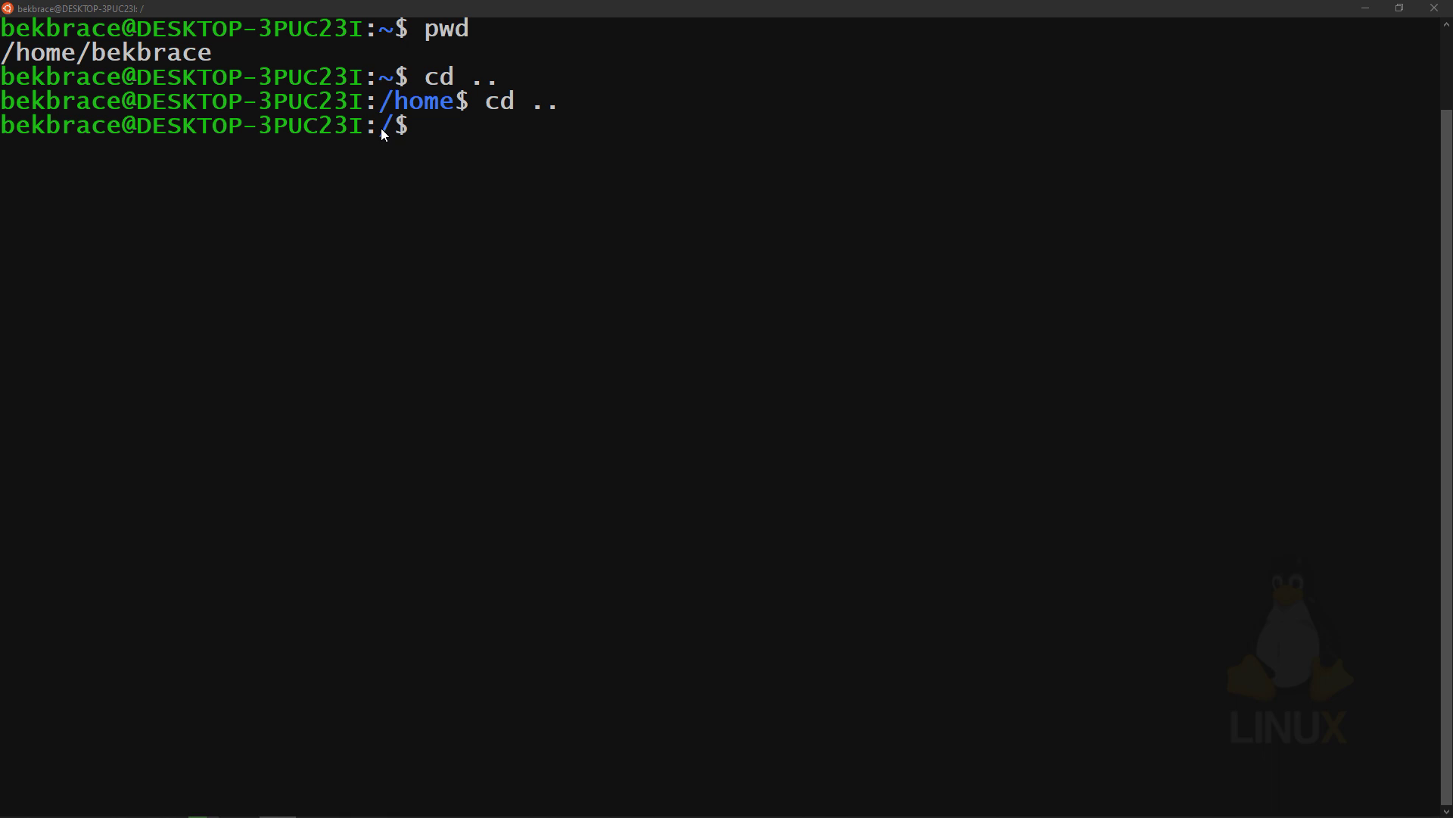
Step: List the root directory with ls and with ls -a, including . and .. entries
{"action": "left_click", "coordinate": [395, 155]}
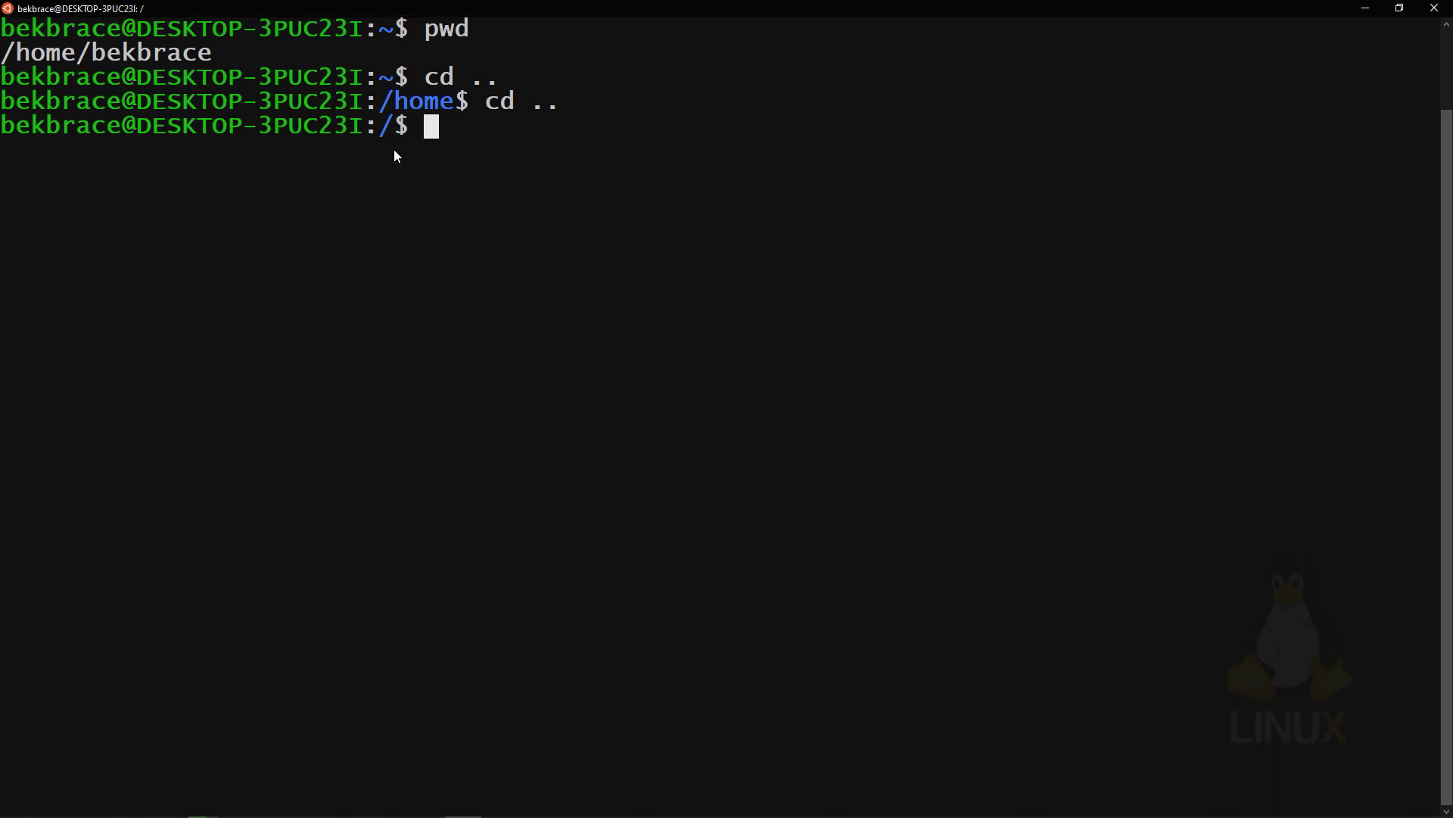
{"action": "type", "text": "ls"}
{"action": "key", "text": "Return"}
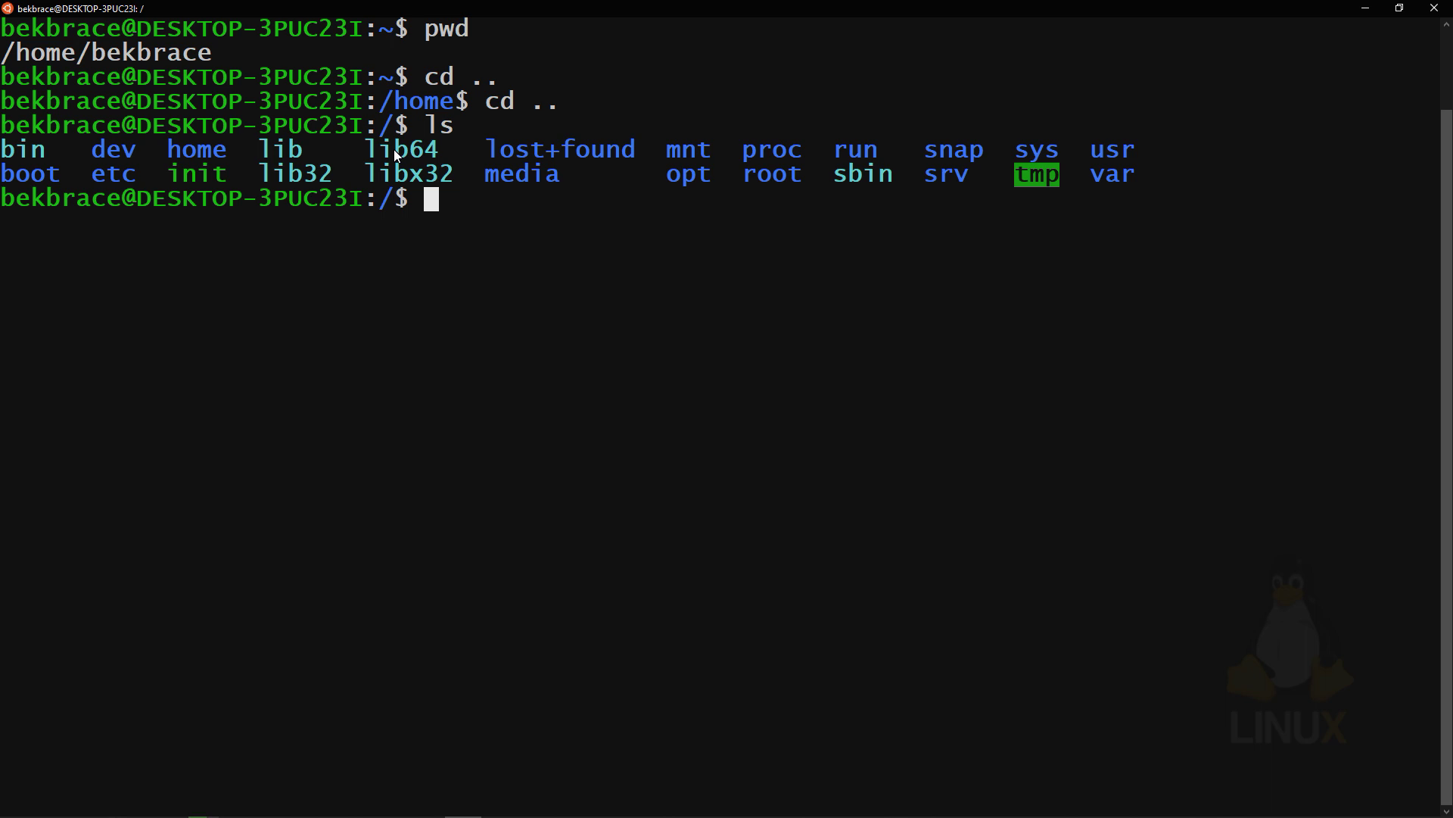
{"action": "type", "text": "ls -a"}
{"action": "key", "text": "Return"}
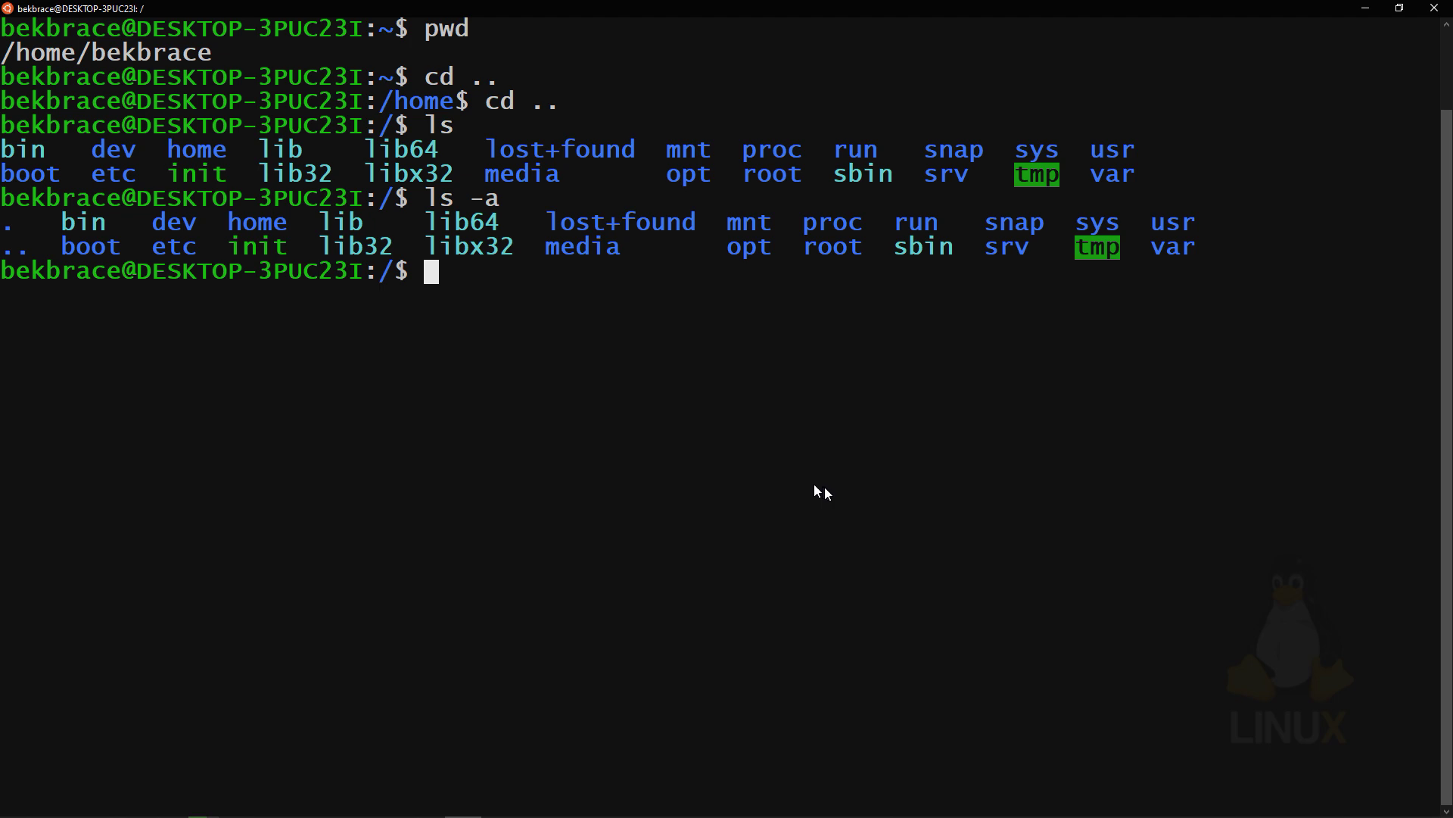
Step: Show the root directory's long listing with ls -l and resize the terminal font
{"action": "type", "text": "ls -l"}
{"action": "key", "text": "Return"}
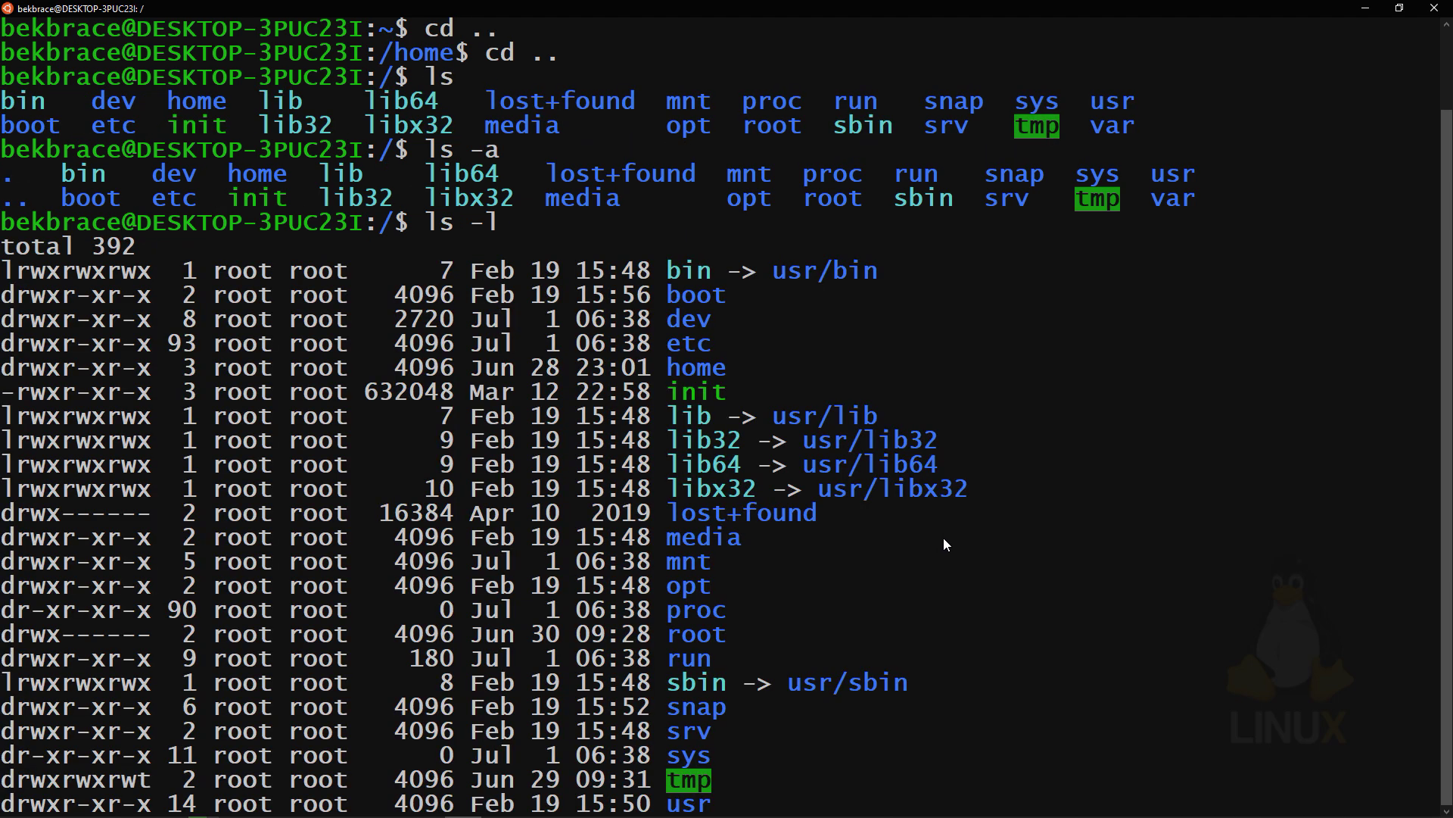
{"action": "key", "text": "ctrl+minus"}
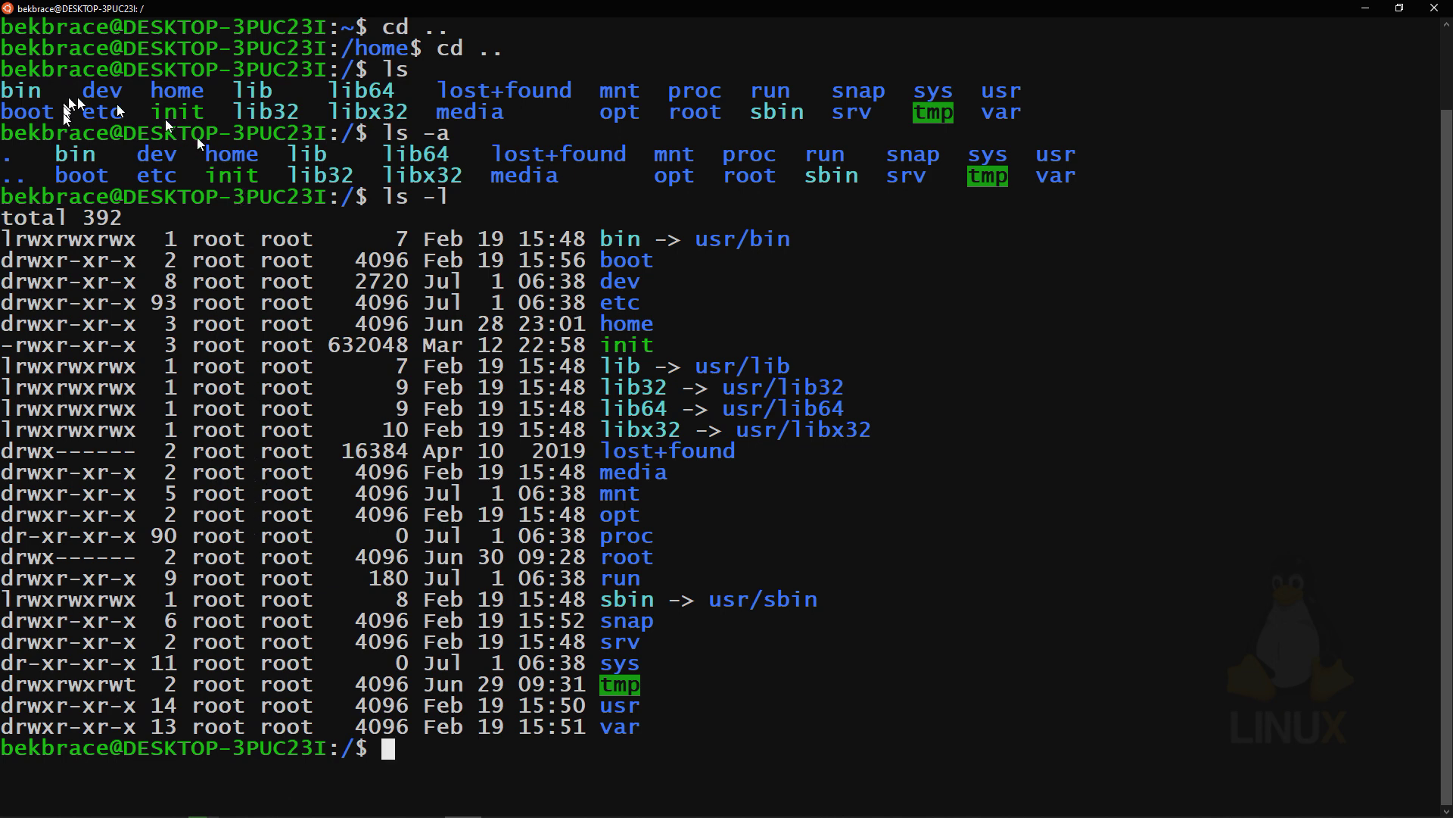
{"action": "key", "text": "ctrl+plus"}
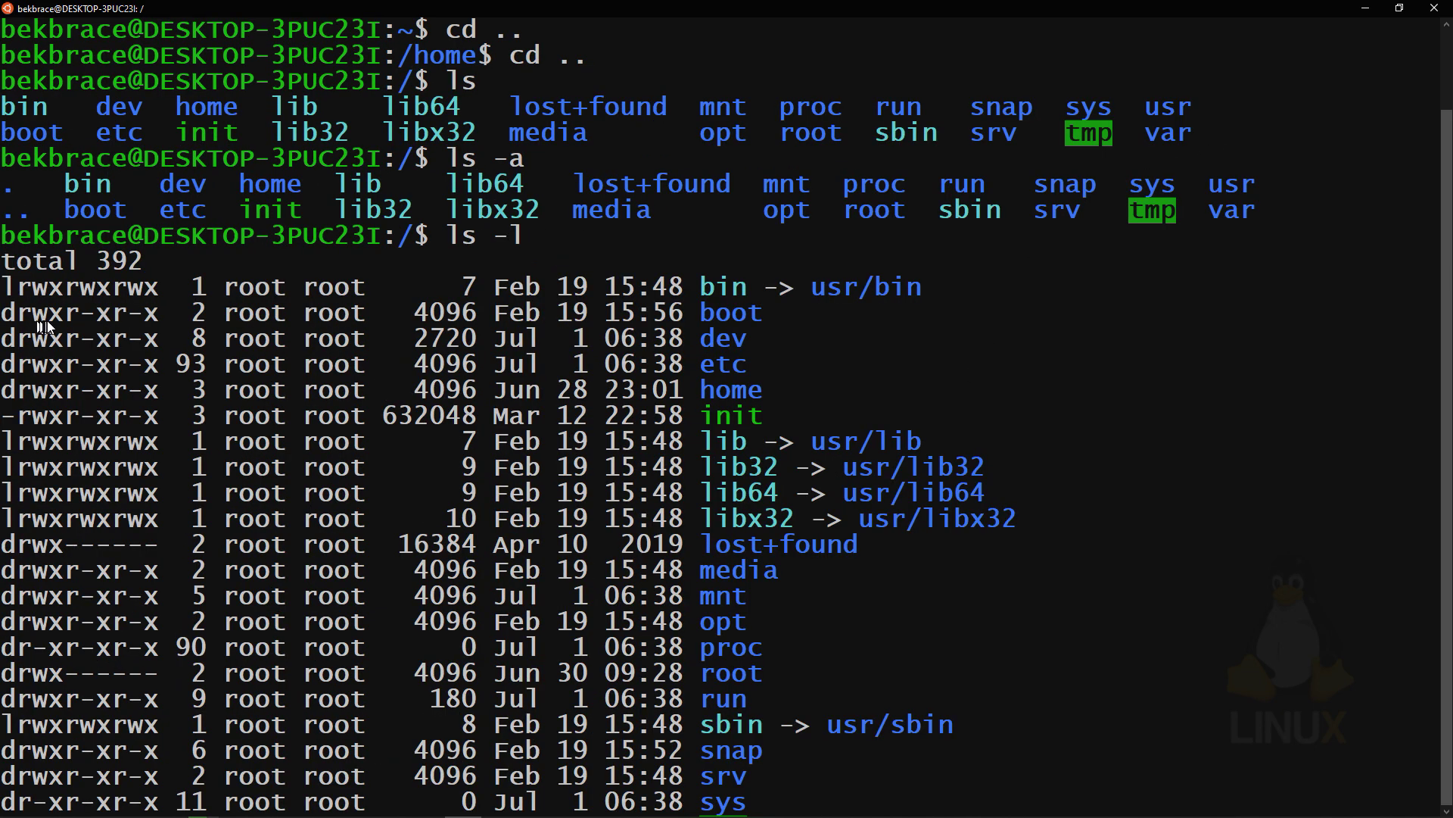
Step: Mark the directory flag and read, write, execute permission letters in the boot row
{"action": "left_click", "coordinate": [39, 318]}
{"action": "left_click", "coordinate": [9, 318]}
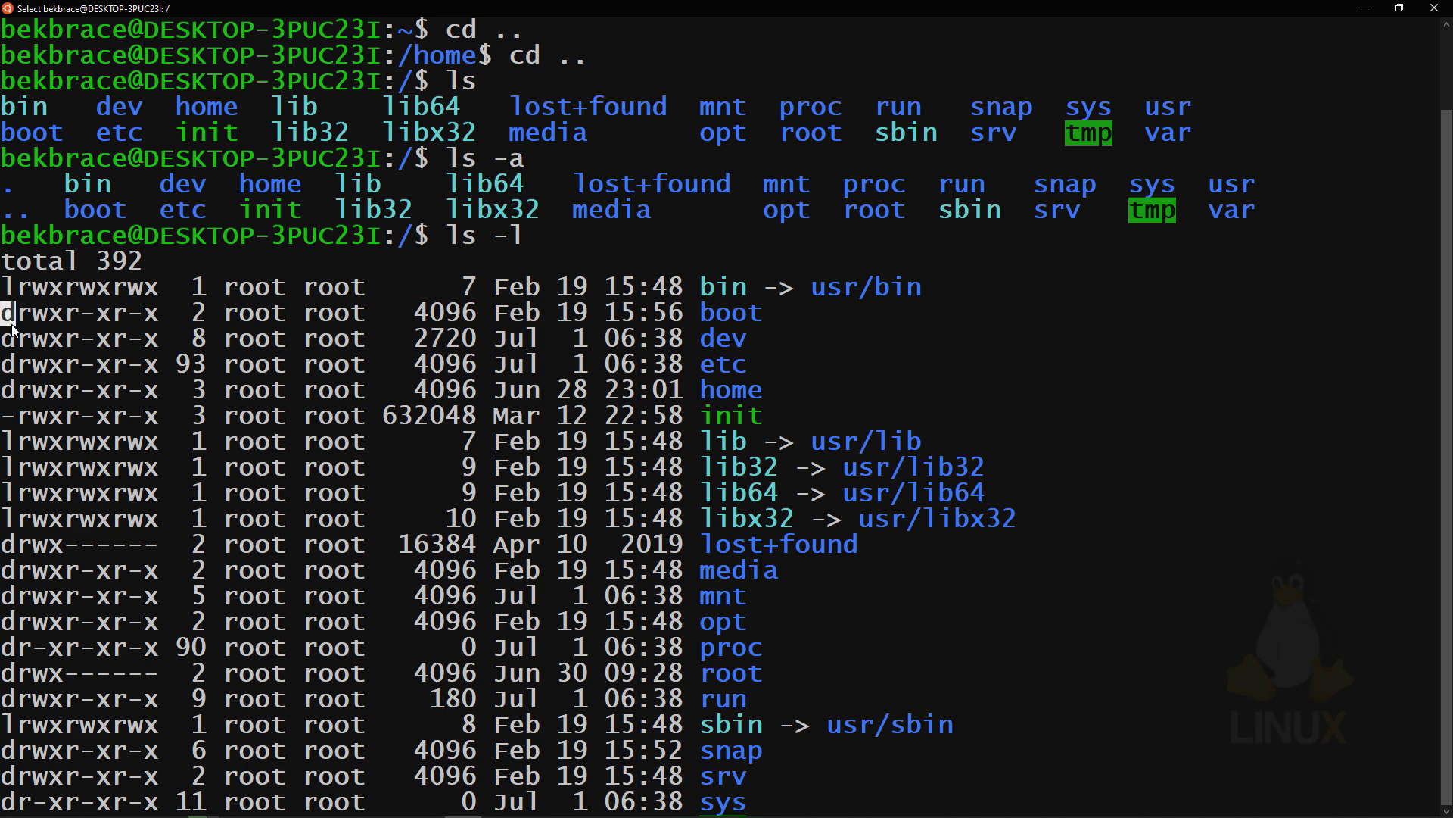
{"action": "left_click", "coordinate": [38, 315]}
{"action": "left_click", "coordinate": [59, 324]}
{"action": "left_click", "coordinate": [9, 318]}
{"action": "left_click", "coordinate": [120, 317]}
{"action": "left_click", "coordinate": [104, 318]}
{"action": "scroll", "coordinate": [753, 699], "scroll_direction": "down", "scroll_amount": 2}
Step: Clear the screen, cd into home then the user's folder, clear again and enlarge the text
{"action": "type", "text": "clear"}
{"action": "key", "text": "Return"}
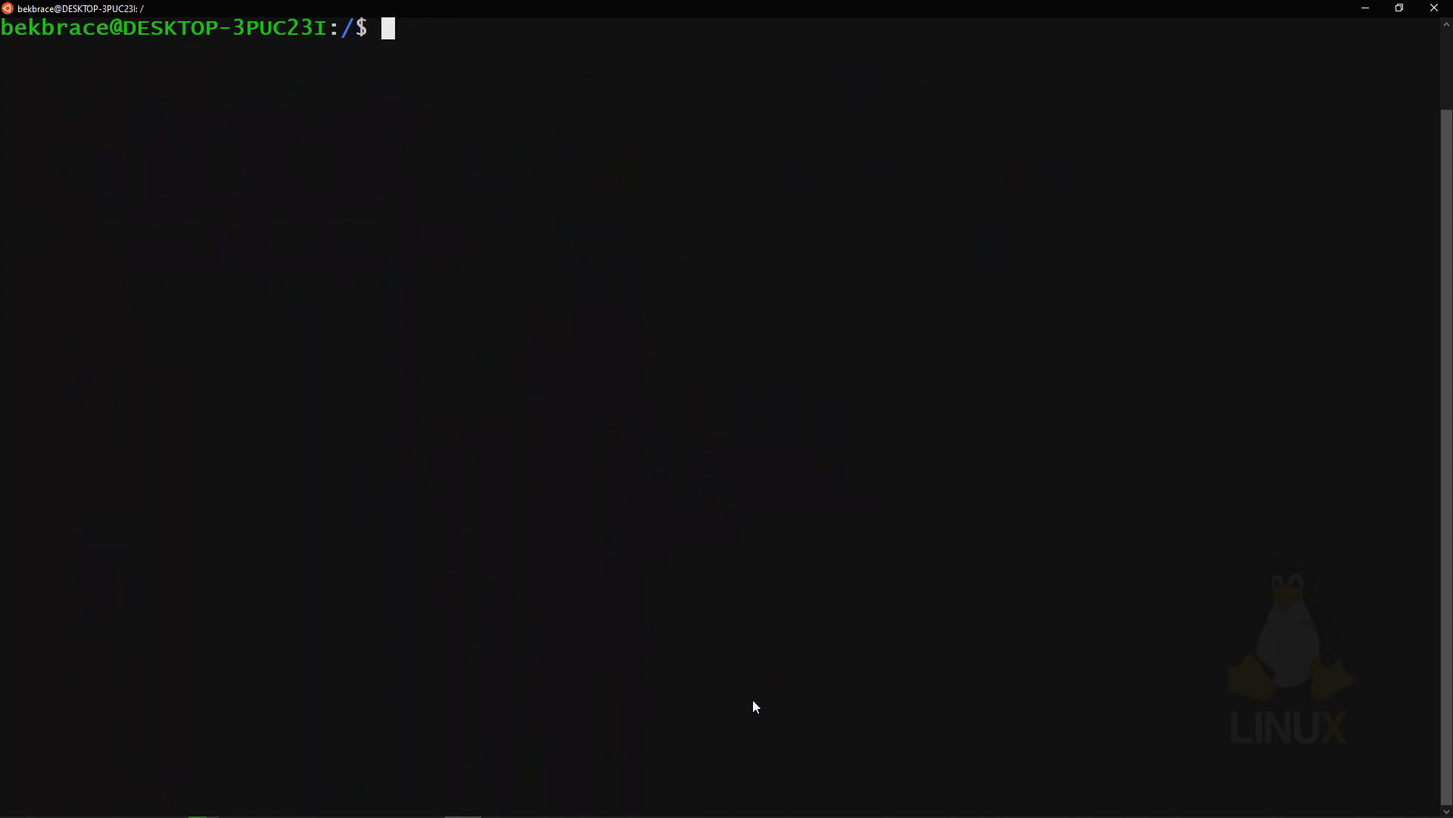
{"action": "type", "text": "cd home"}
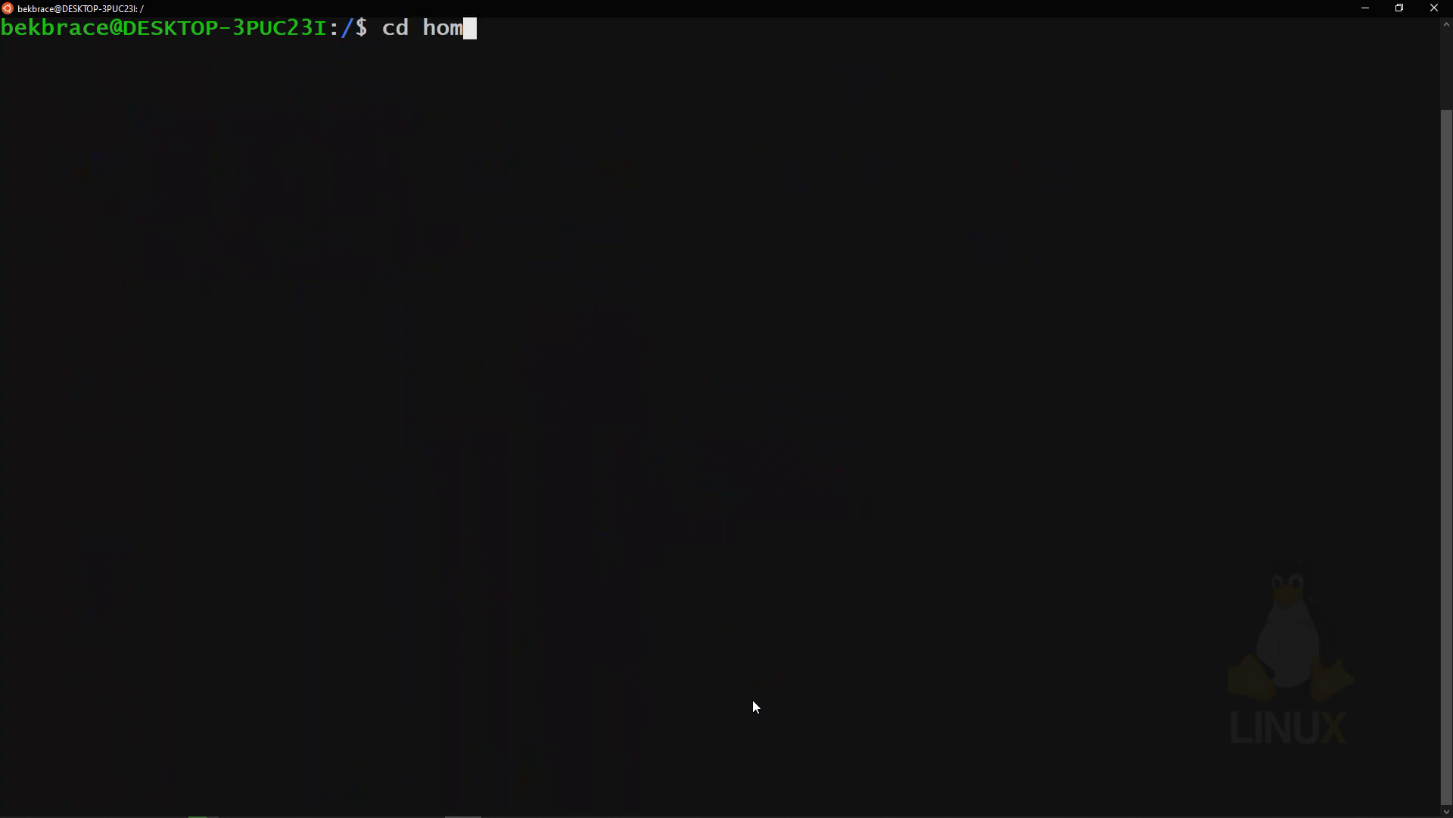
{"action": "key", "text": "Return"}
{"action": "type", "text": "cd bekbrace"}
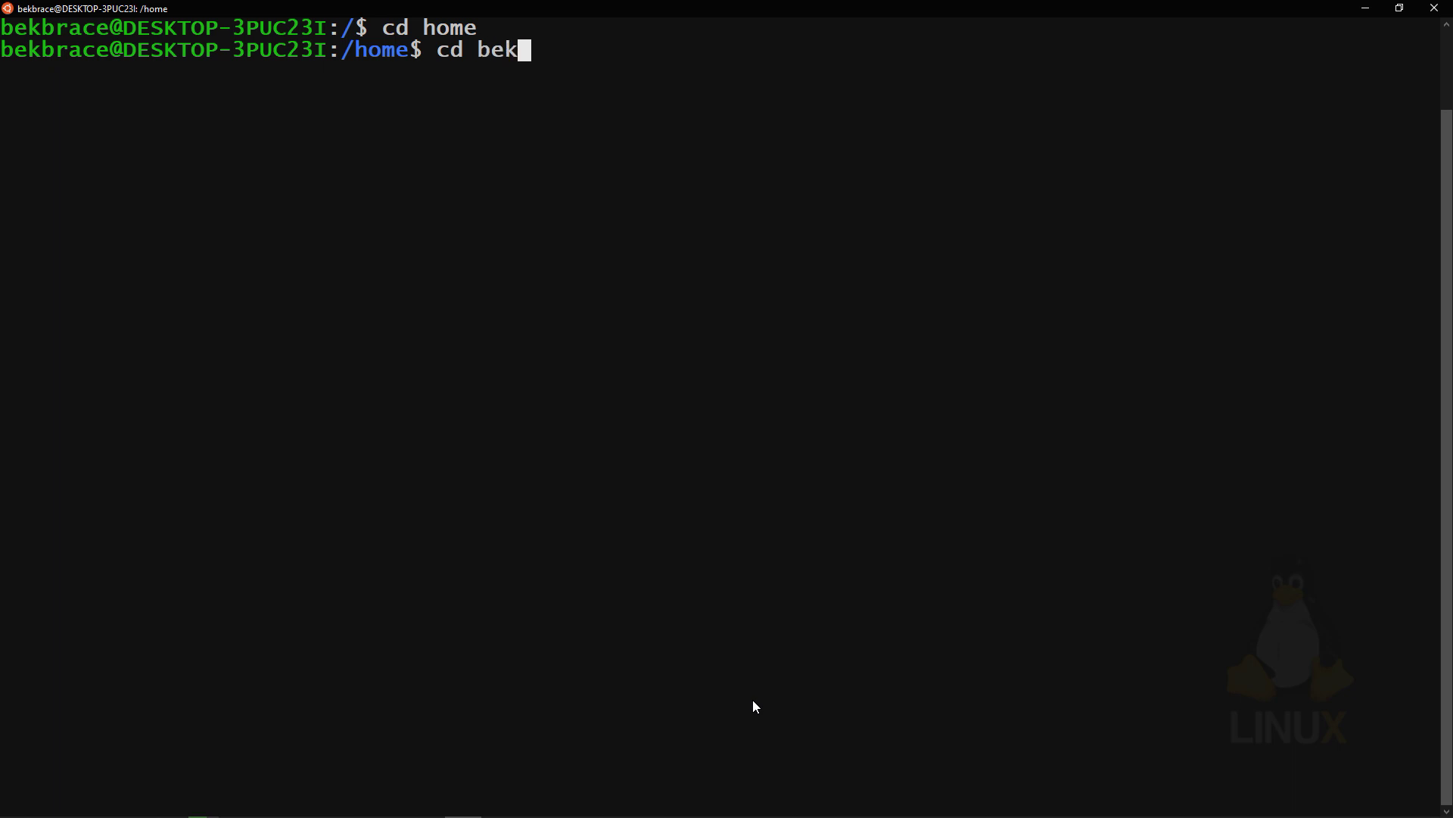
{"action": "key", "text": "Return"}
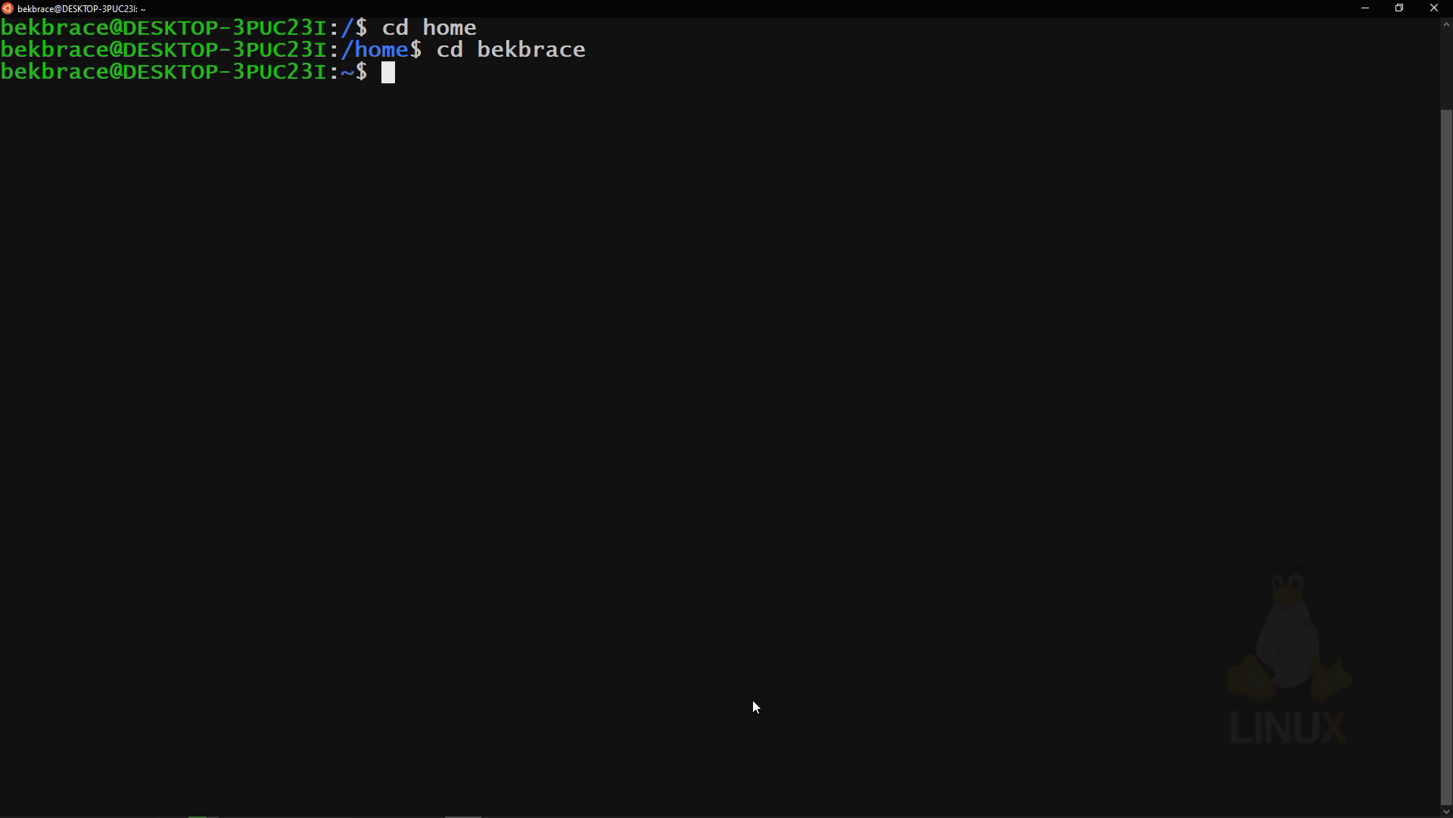
{"action": "key", "text": "ctrl+l"}
{"action": "key", "text": "ctrl+plus"}
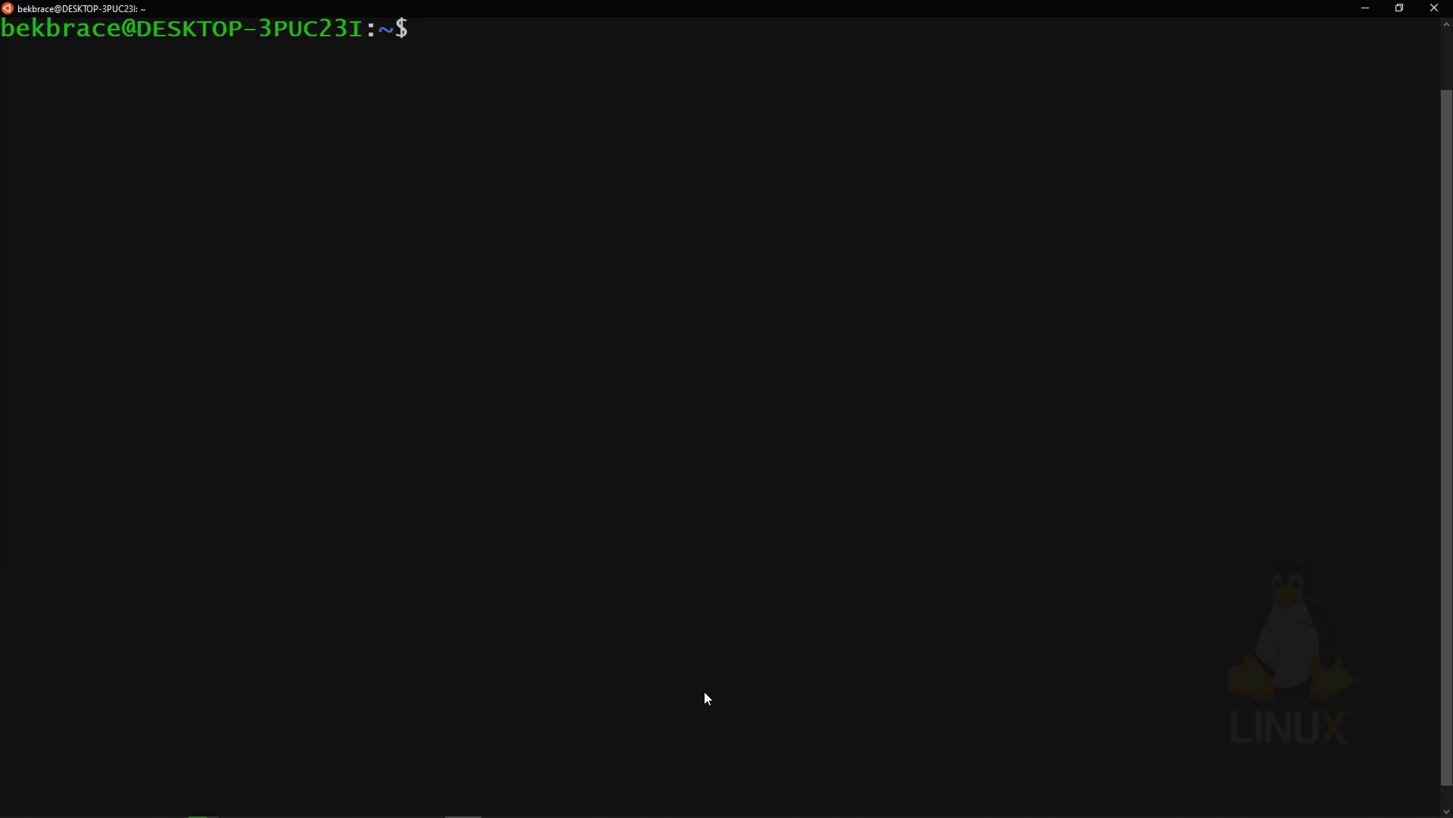
{"action": "type", "text": "mkdir"}
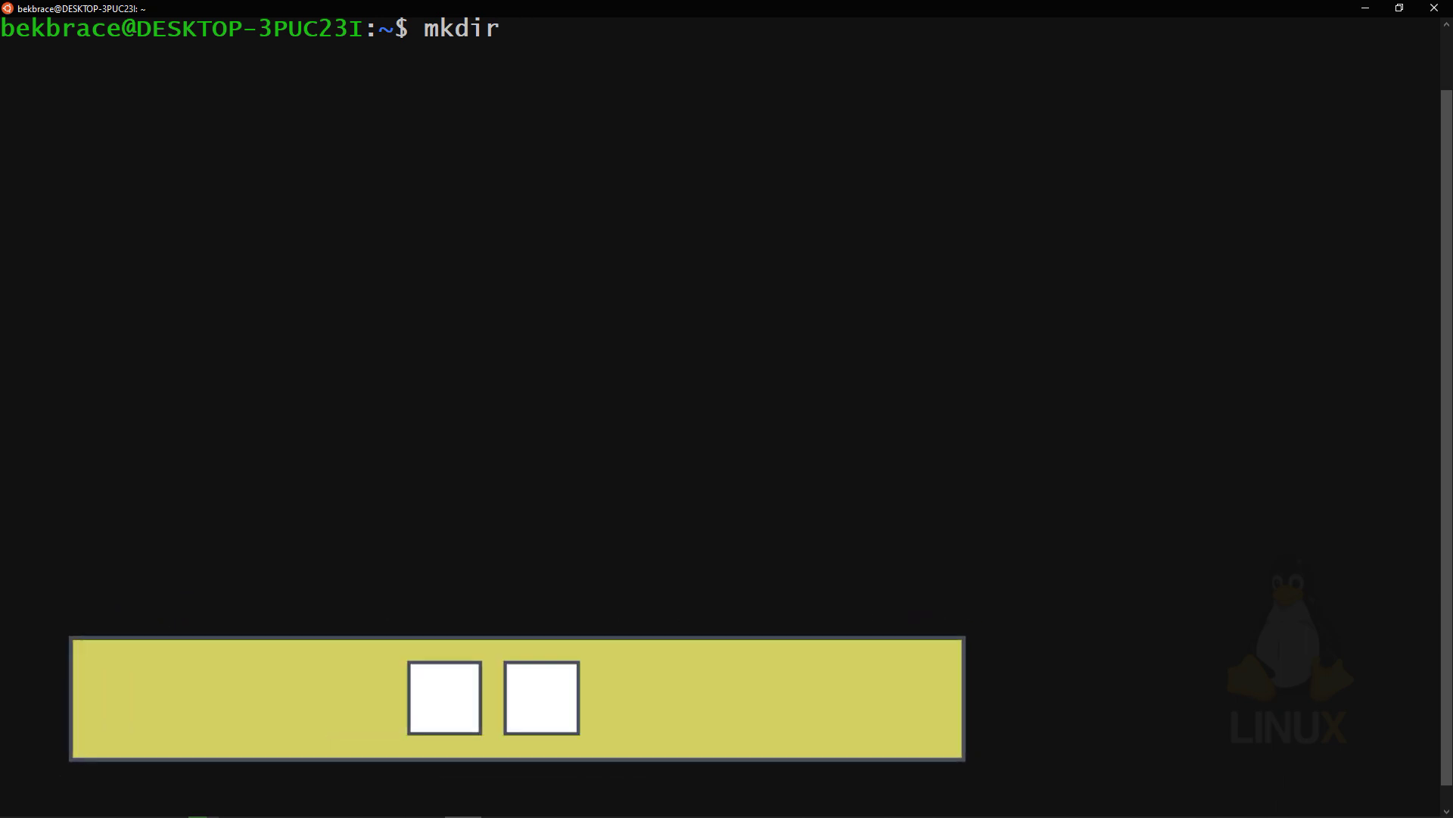
Step: Create a 'sample' directory in the home folder and list the contents to confirm it
{"action": "type", "text": "sample"}
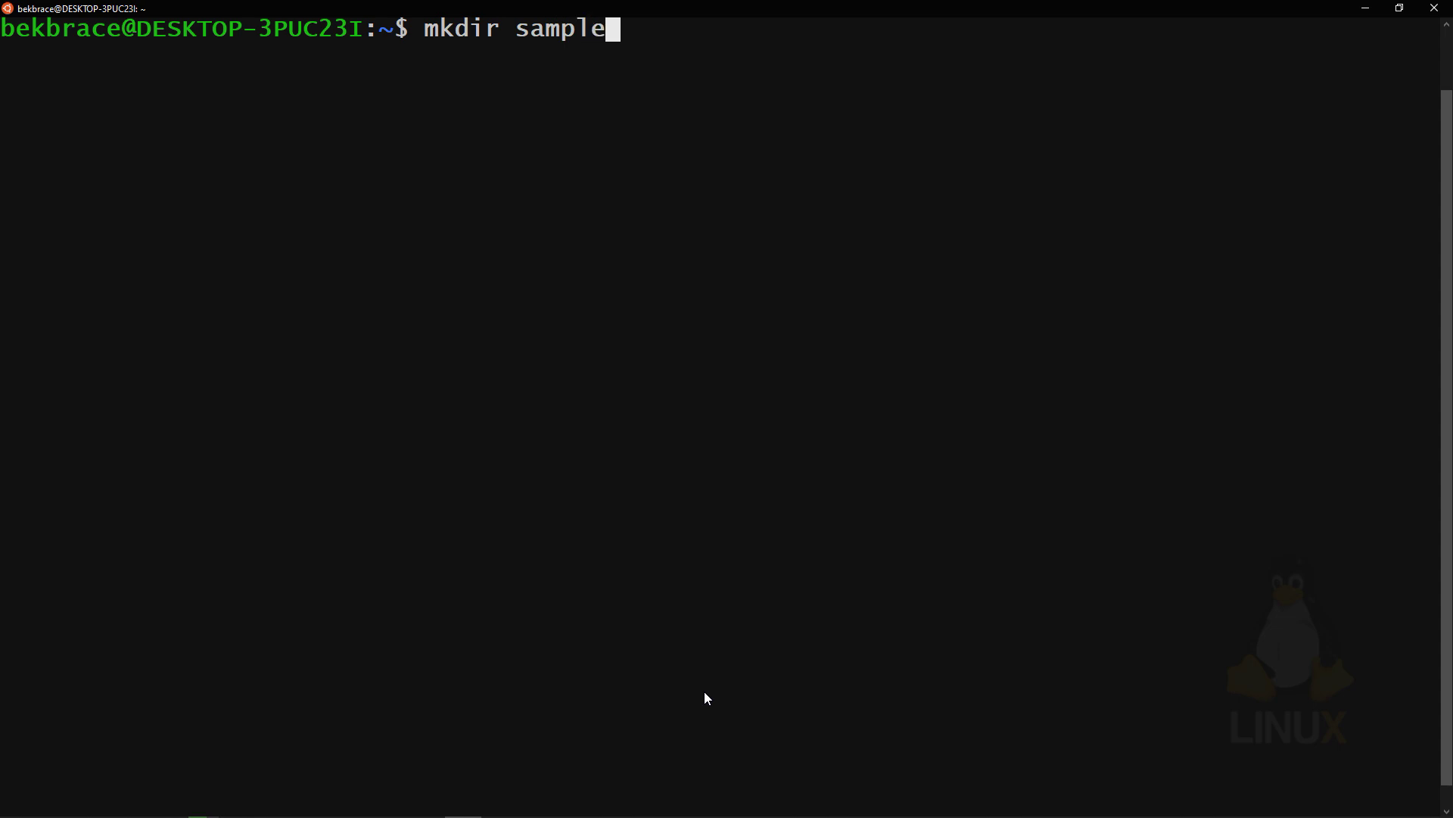
{"action": "key", "text": "Return"}
{"action": "type", "text": "ls"}
{"action": "key", "text": "Return"}
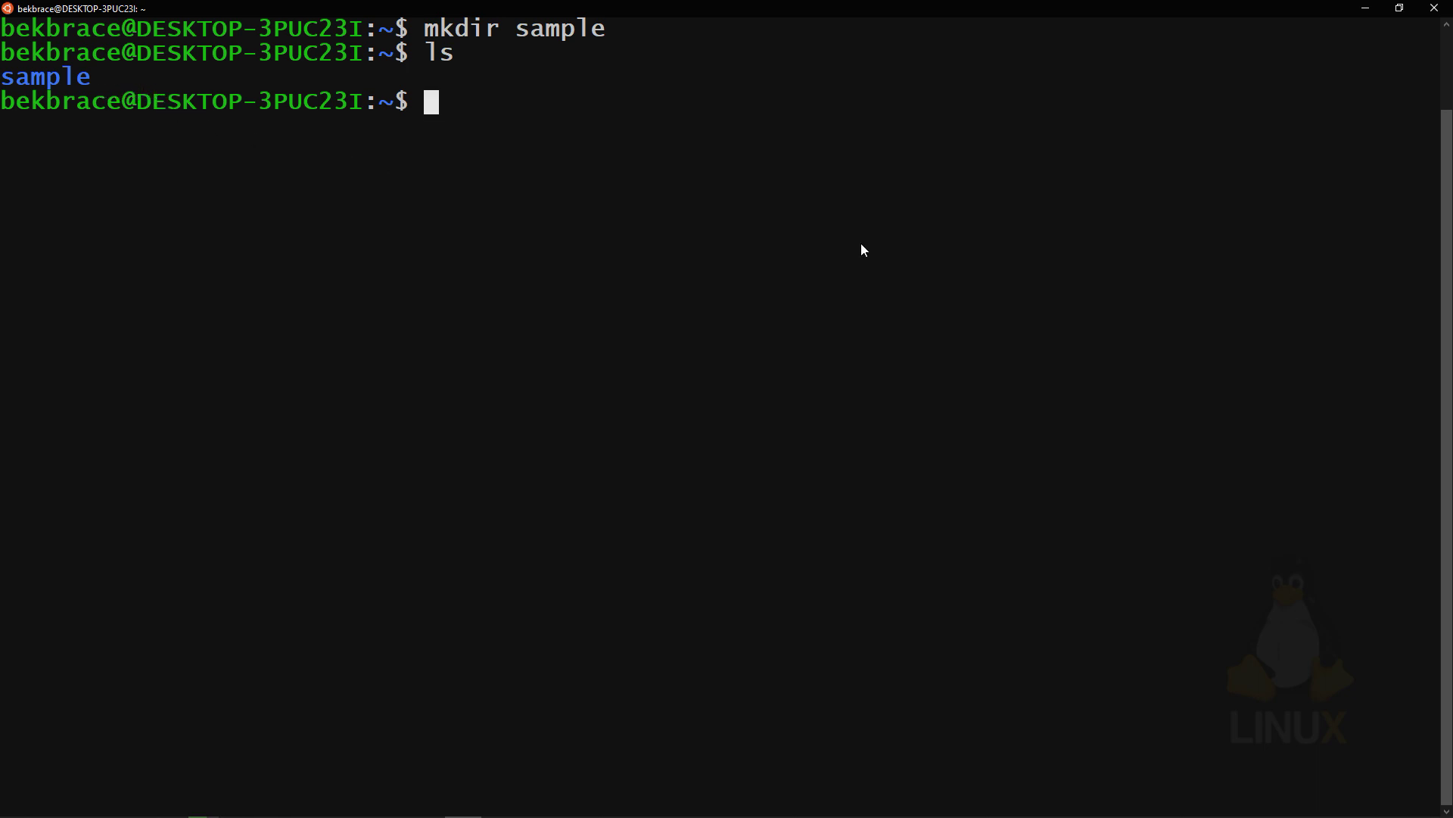
Step: Create an empty spider.txt file with touch and list the home folder to confirm it
{"action": "type", "text": "touch spider.txt"}
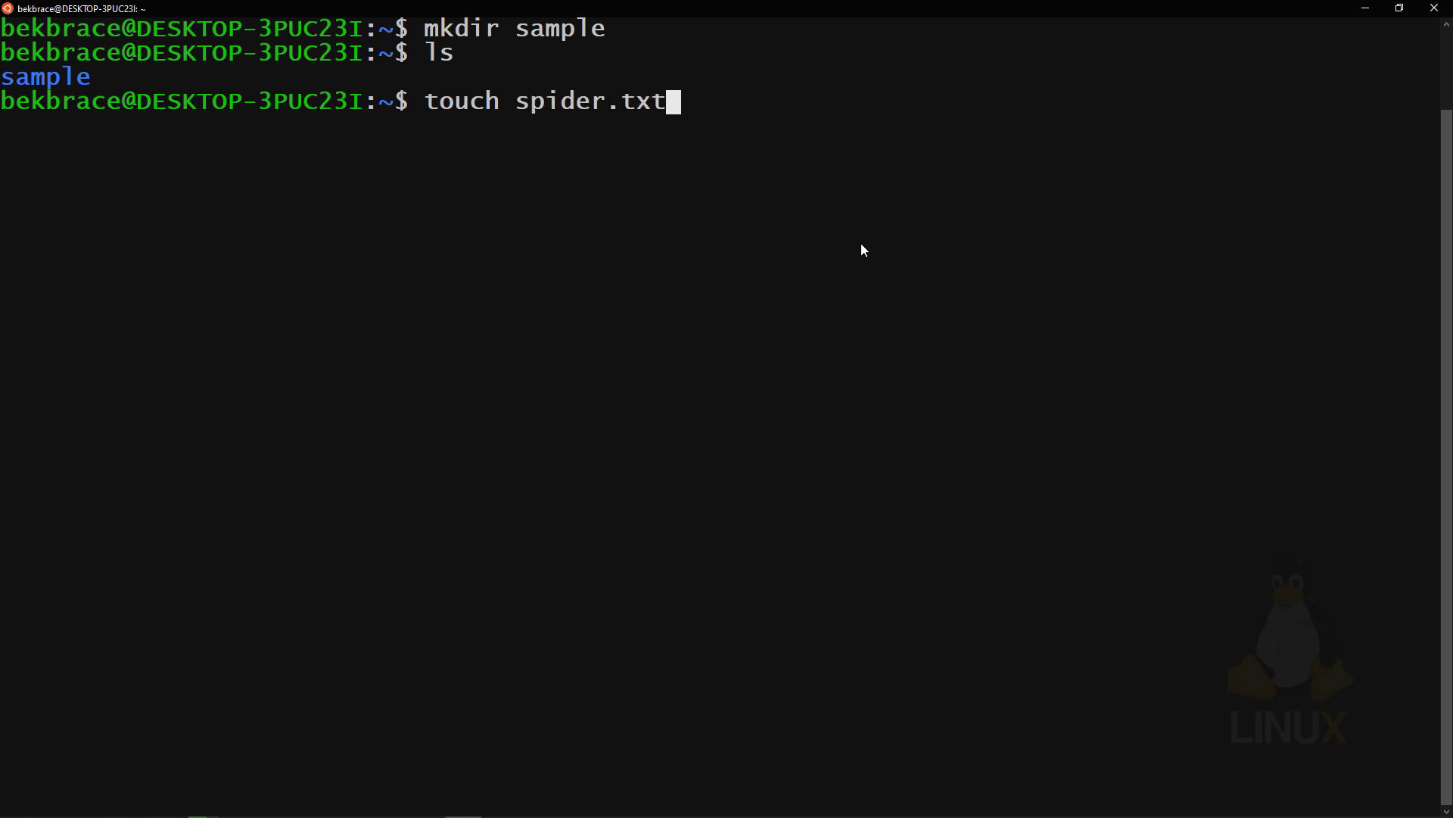
{"action": "key", "text": "Return"}
{"action": "type", "text": "ls"}
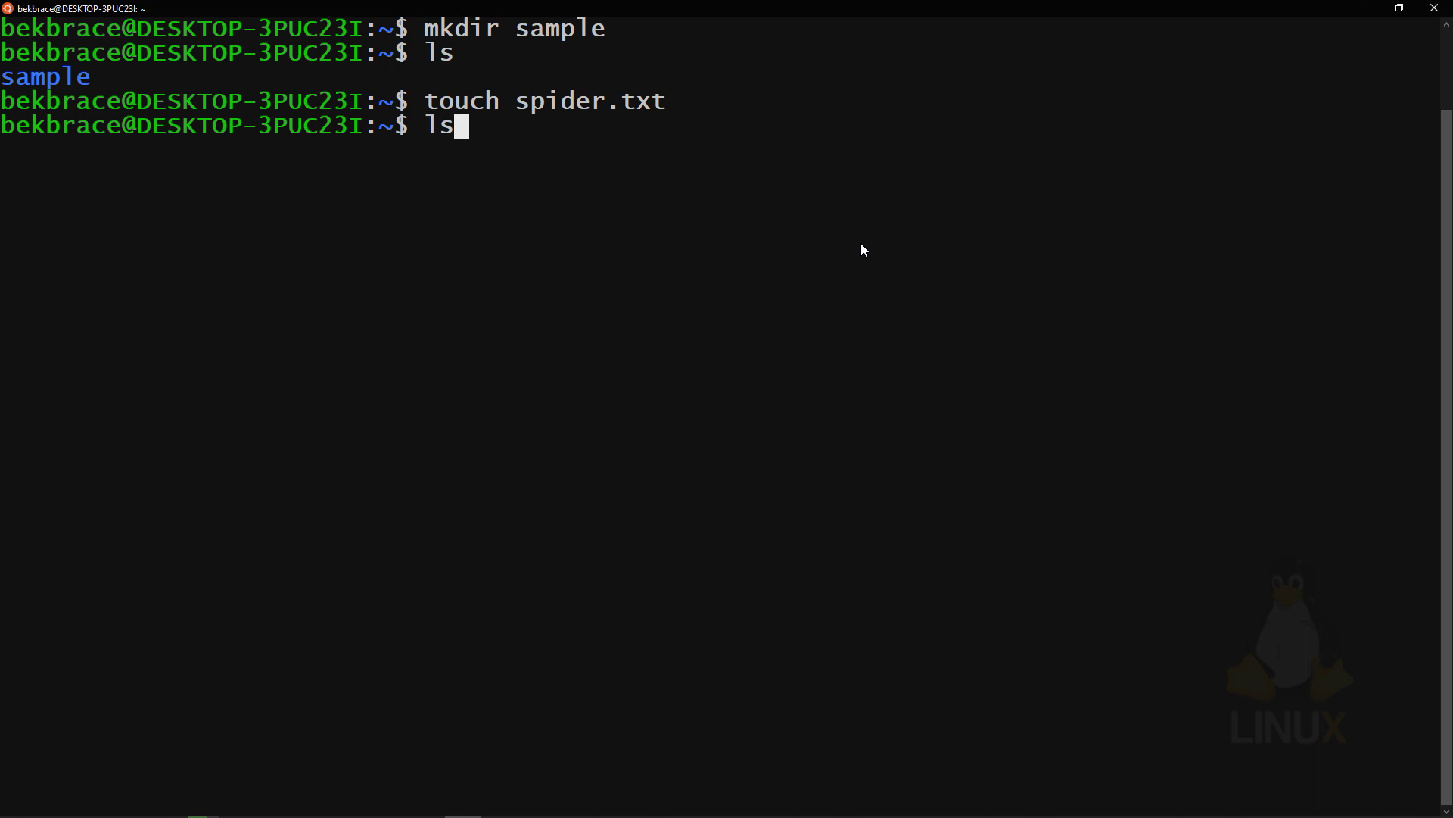
{"action": "key", "text": "Return"}
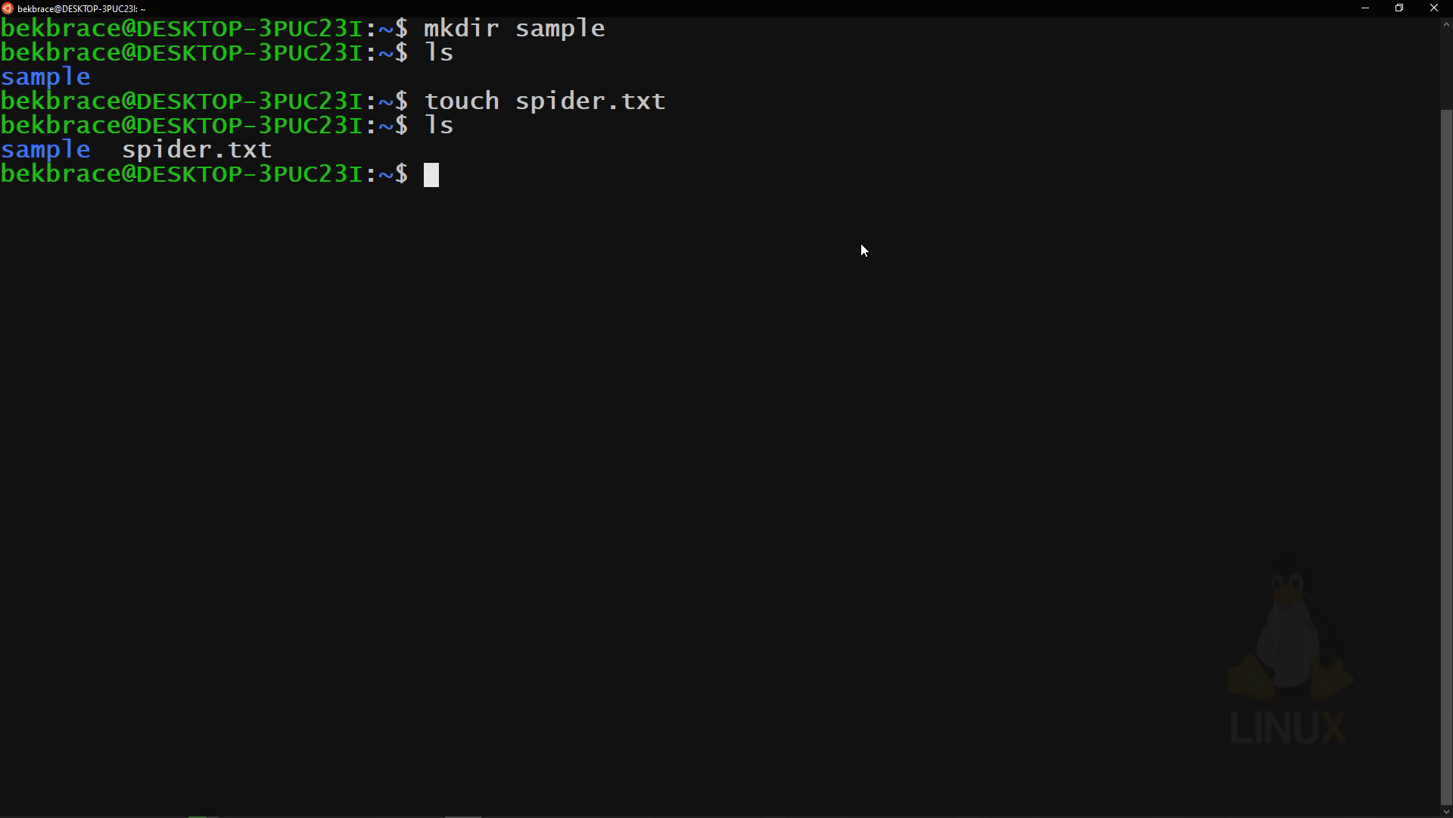
Step: Inside the sample directory, create a 'peter' subfolder and list the contents to confirm it
{"action": "type", "text": "cd sample"}
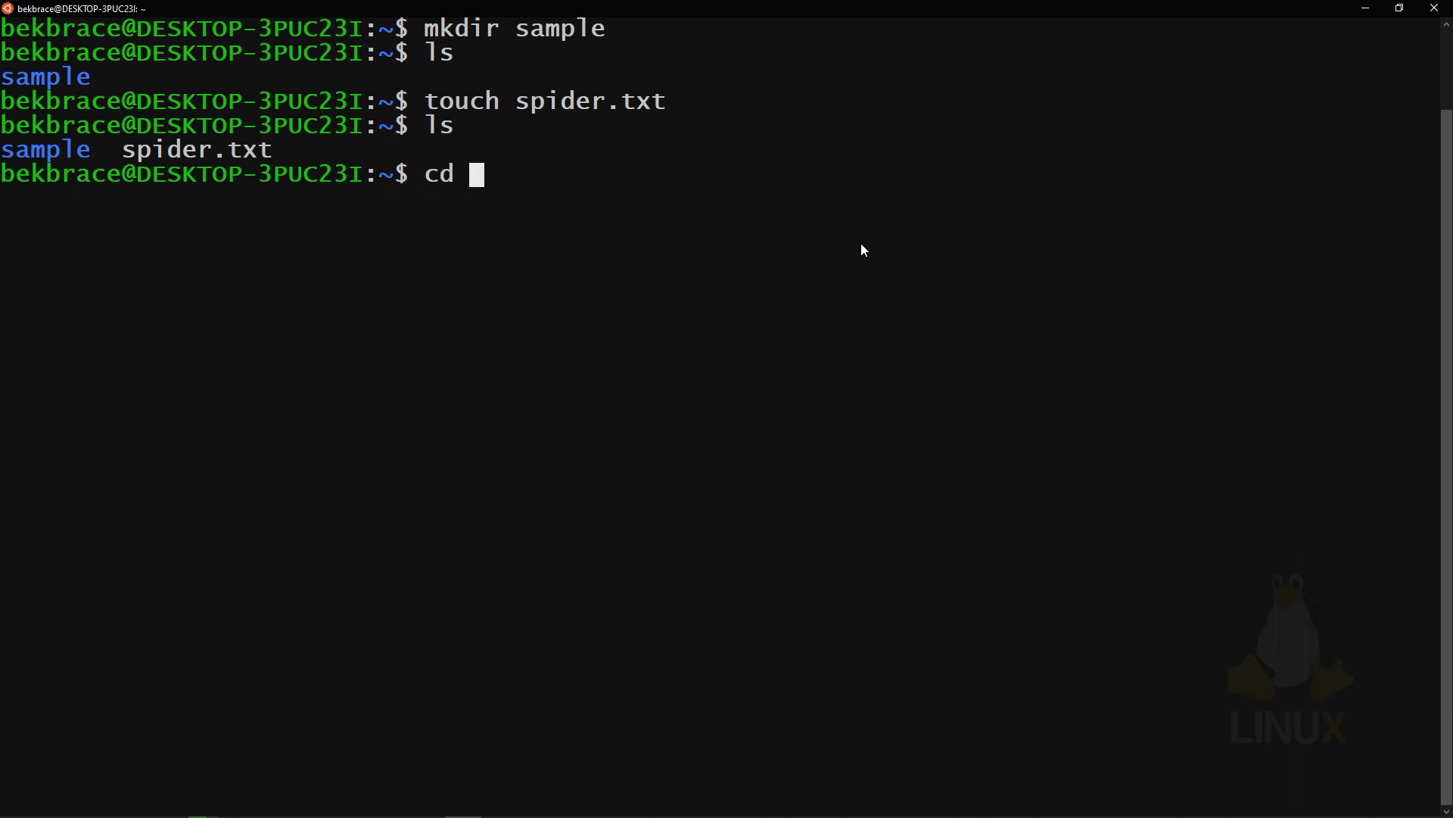
{"action": "key", "text": "Return"}
{"action": "type", "text": "mkdir "}
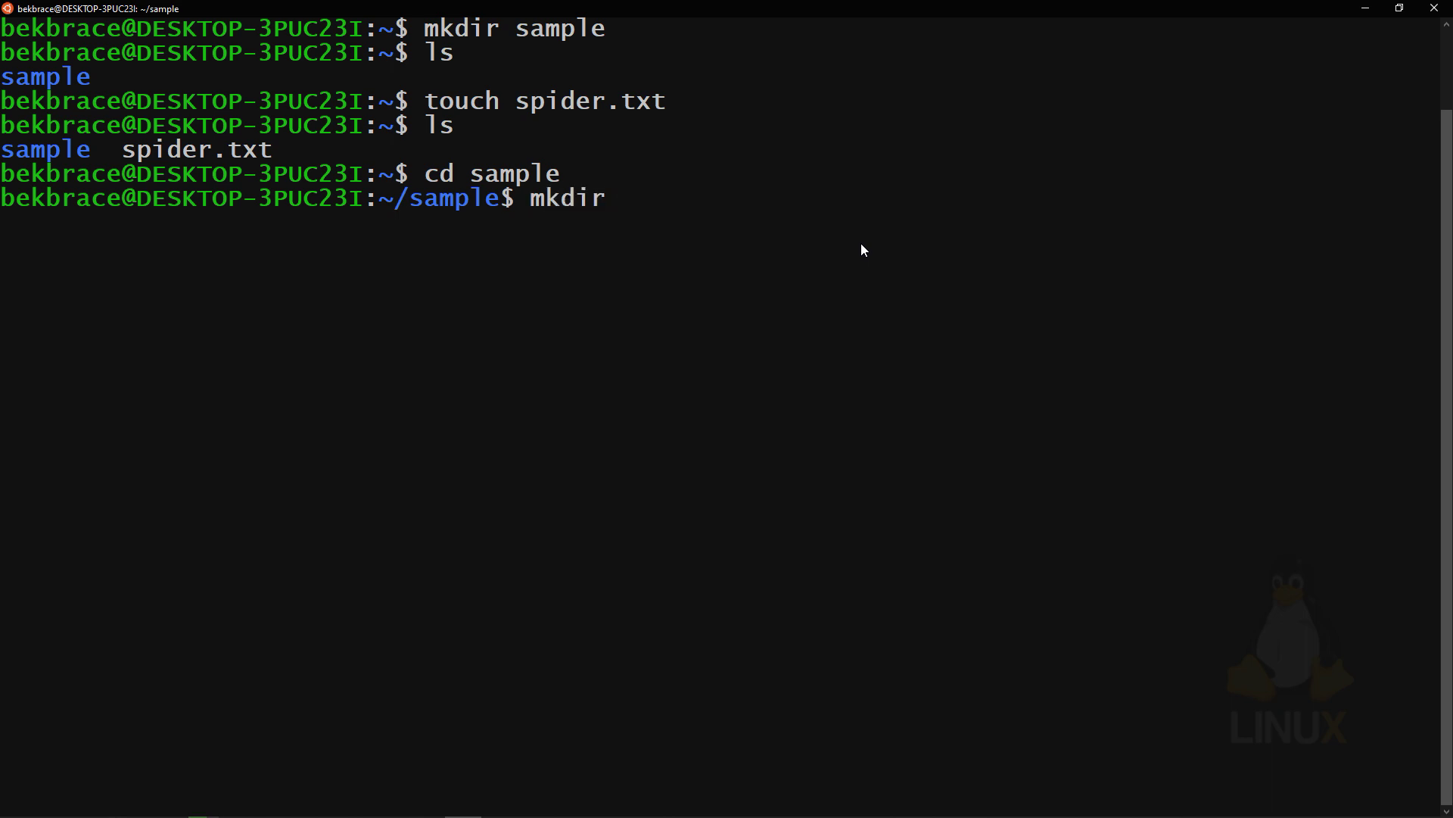
{"action": "type", "text": "peter"}
{"action": "key", "text": "Return"}
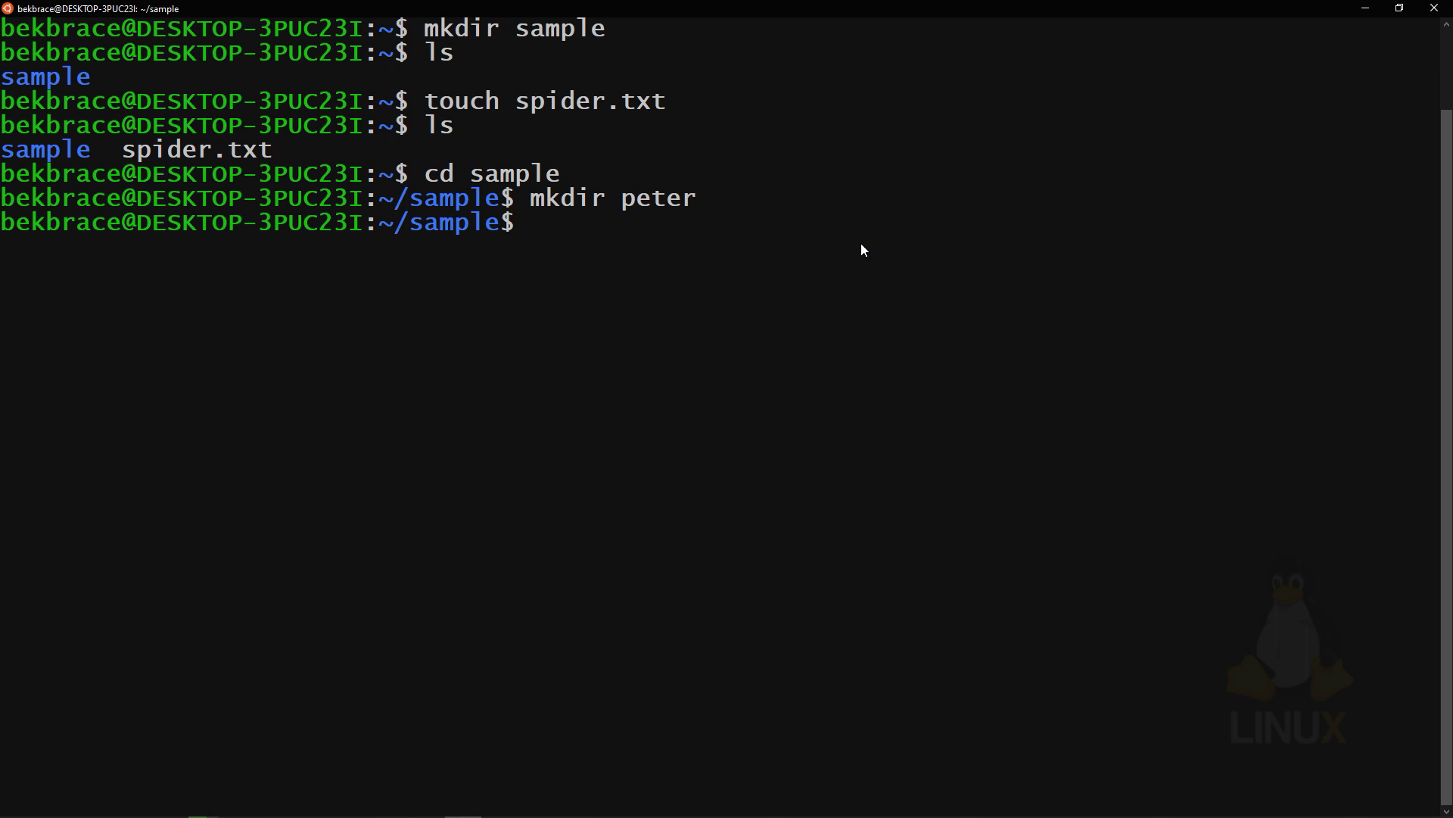
{"action": "type", "text": "ls"}
{"action": "key", "text": "Return"}
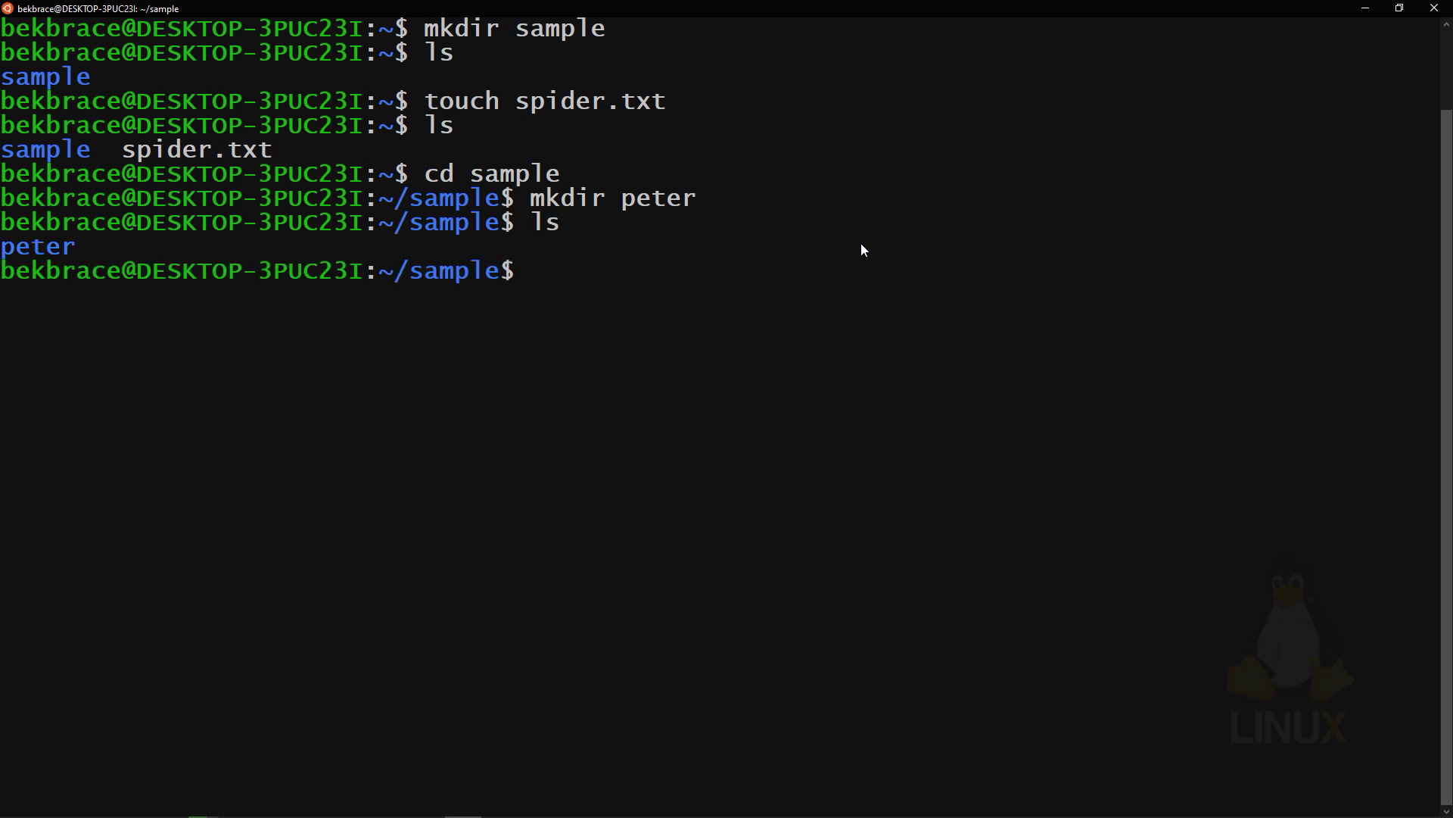
Step: Go back up to the home directory with cd .. and discard a half-typed rmdir
{"action": "type", "text": "cd .."}
{"action": "key", "text": "Return"}
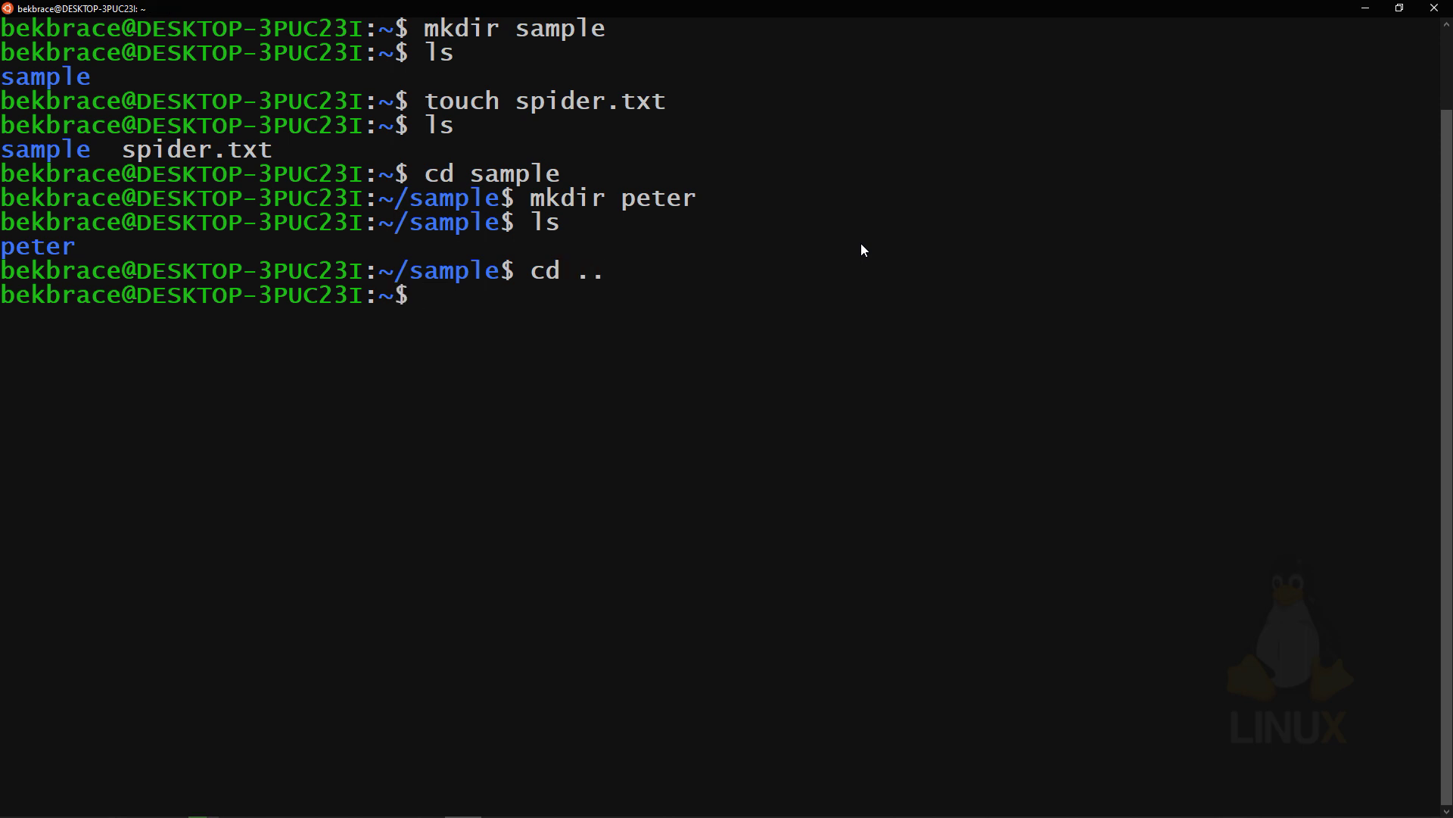
{"action": "type", "text": "rmdir"}
{"action": "key", "text": "BackSpace"}
{"action": "key", "text": "BackSpace"}
{"action": "key", "text": "BackSpace"}
{"action": "key", "text": "BackSpace"}
{"action": "key", "text": "BackSpace"}
{"action": "key", "text": "BackSpace"}
Step: List the home folder and try rmdir sample, which fails because sample is not empty
{"action": "type", "text": "ls"}
{"action": "key", "text": "Return"}
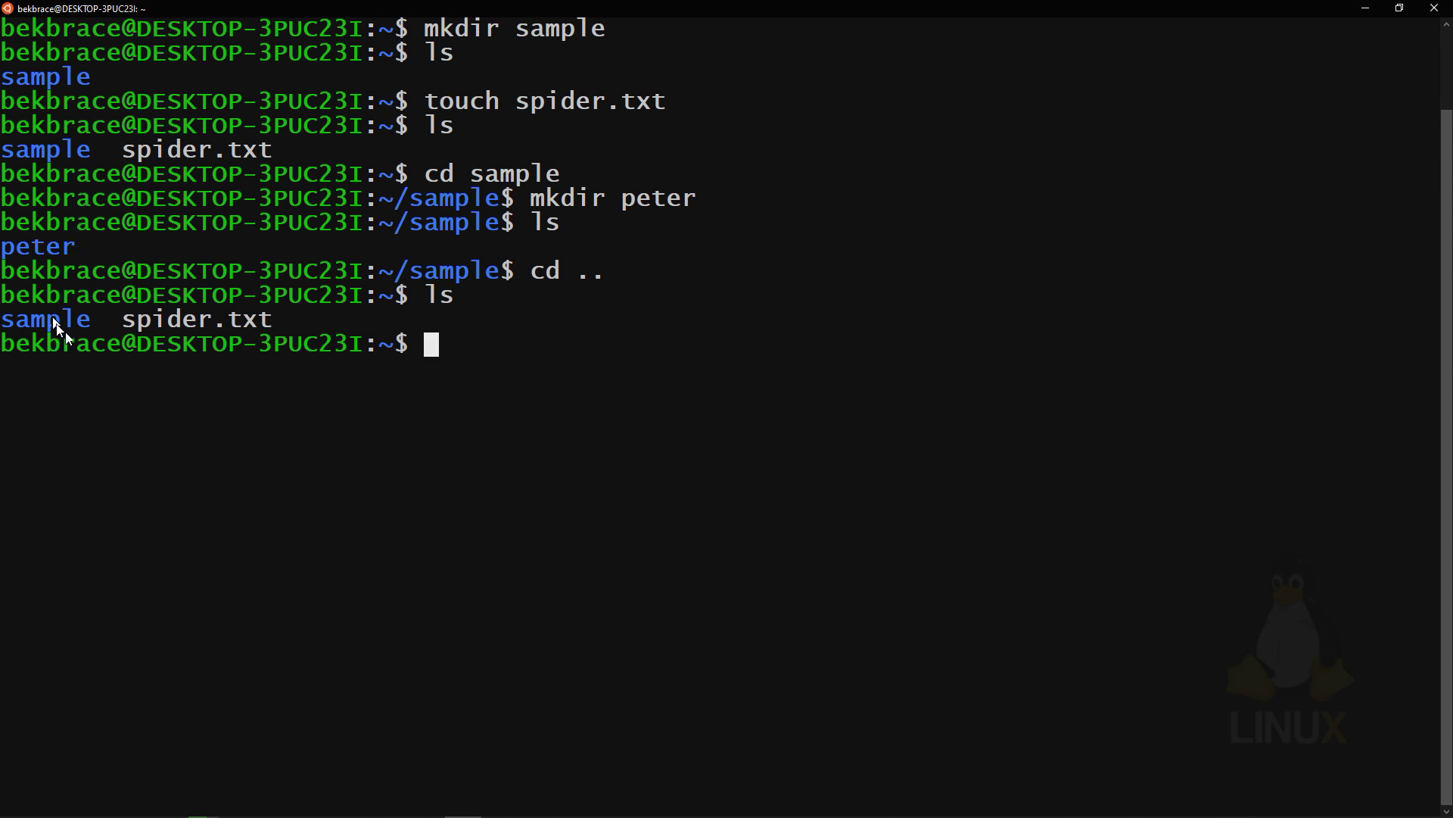
{"action": "type", "text": "rmdir sample"}
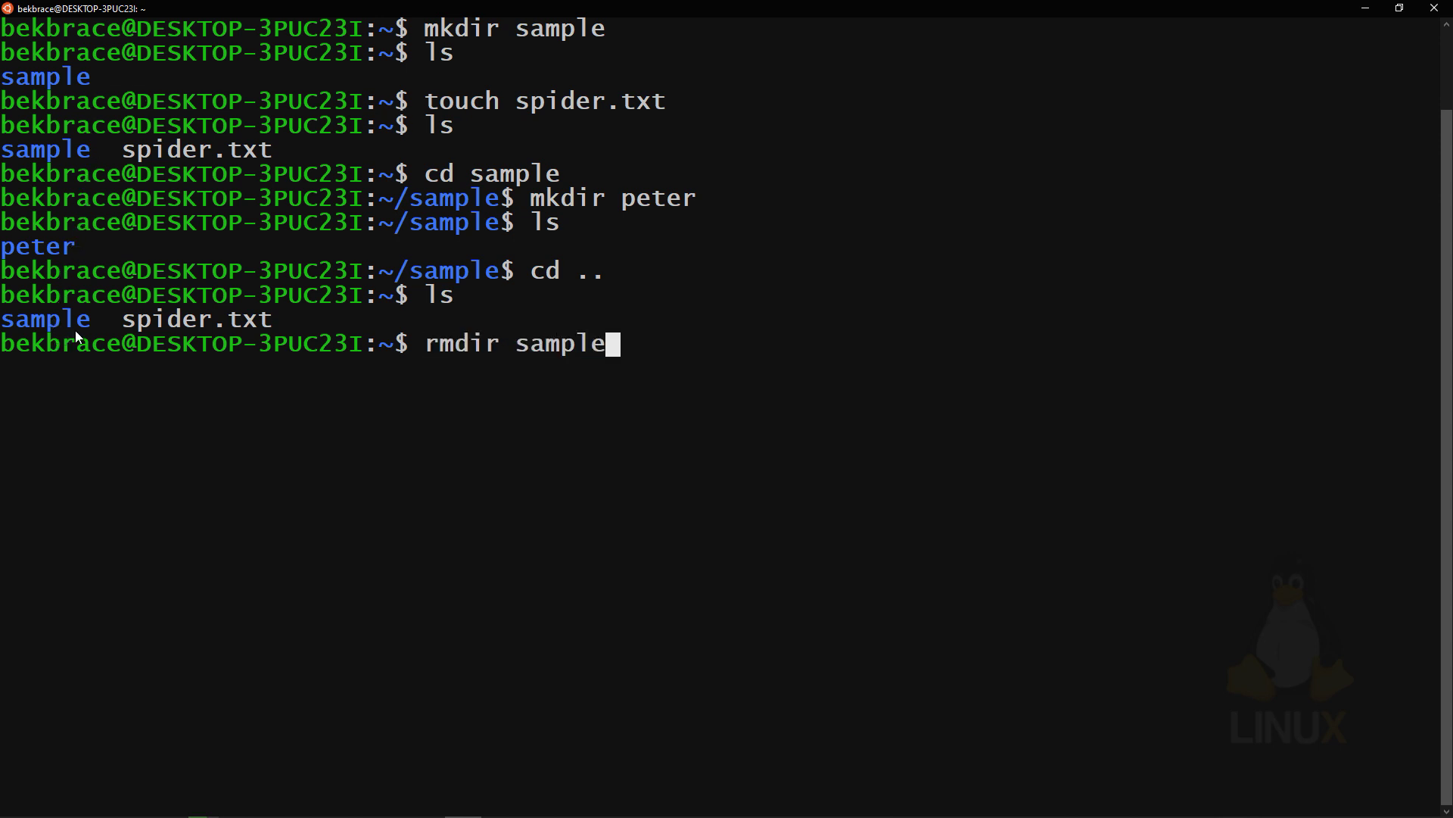
{"action": "key", "text": "Return"}
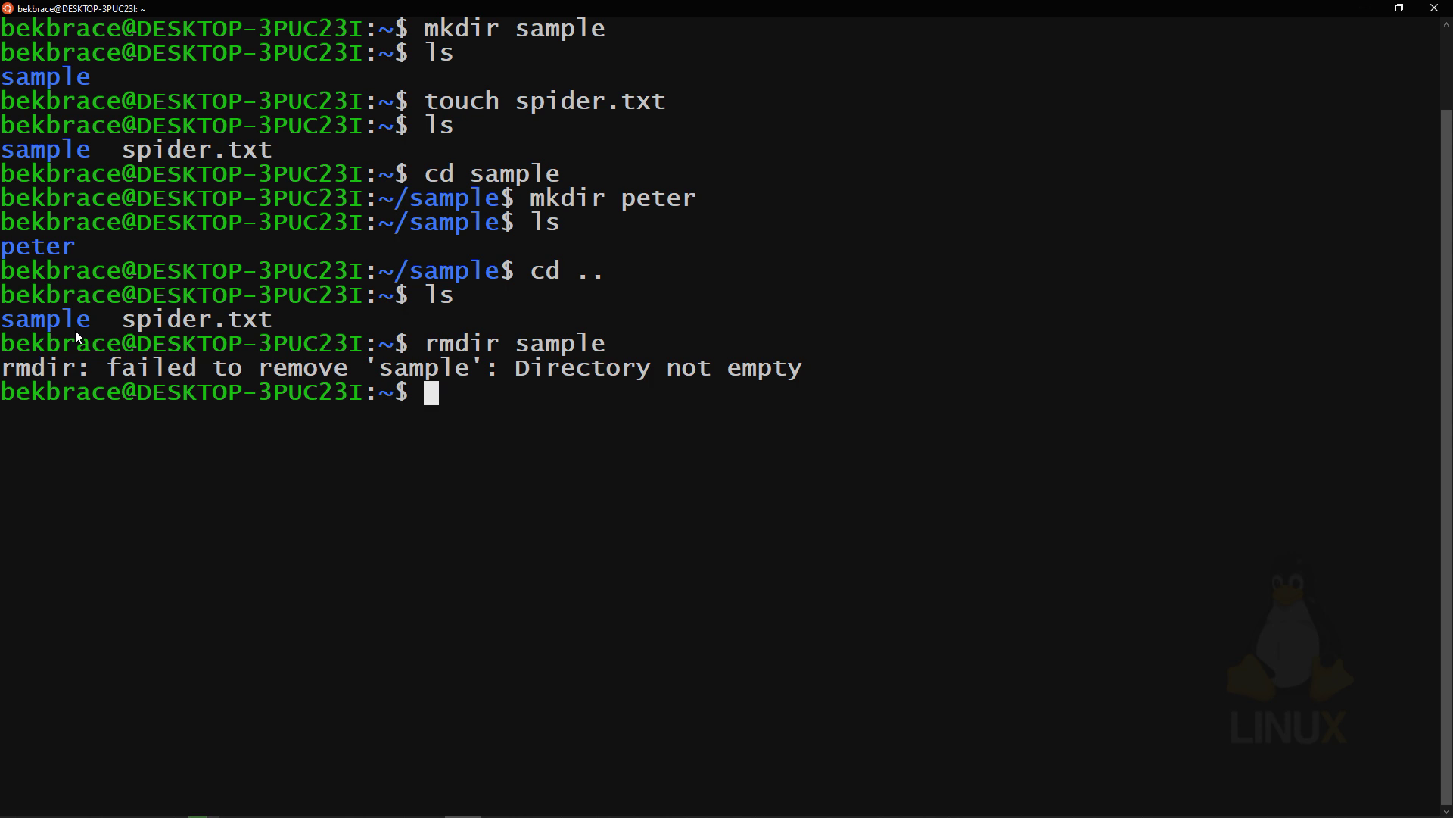
Step: Inside sample, remove the empty peter directory and list to confirm sample is empty
{"action": "type", "text": "cd sample"}
{"action": "key", "text": "Return"}
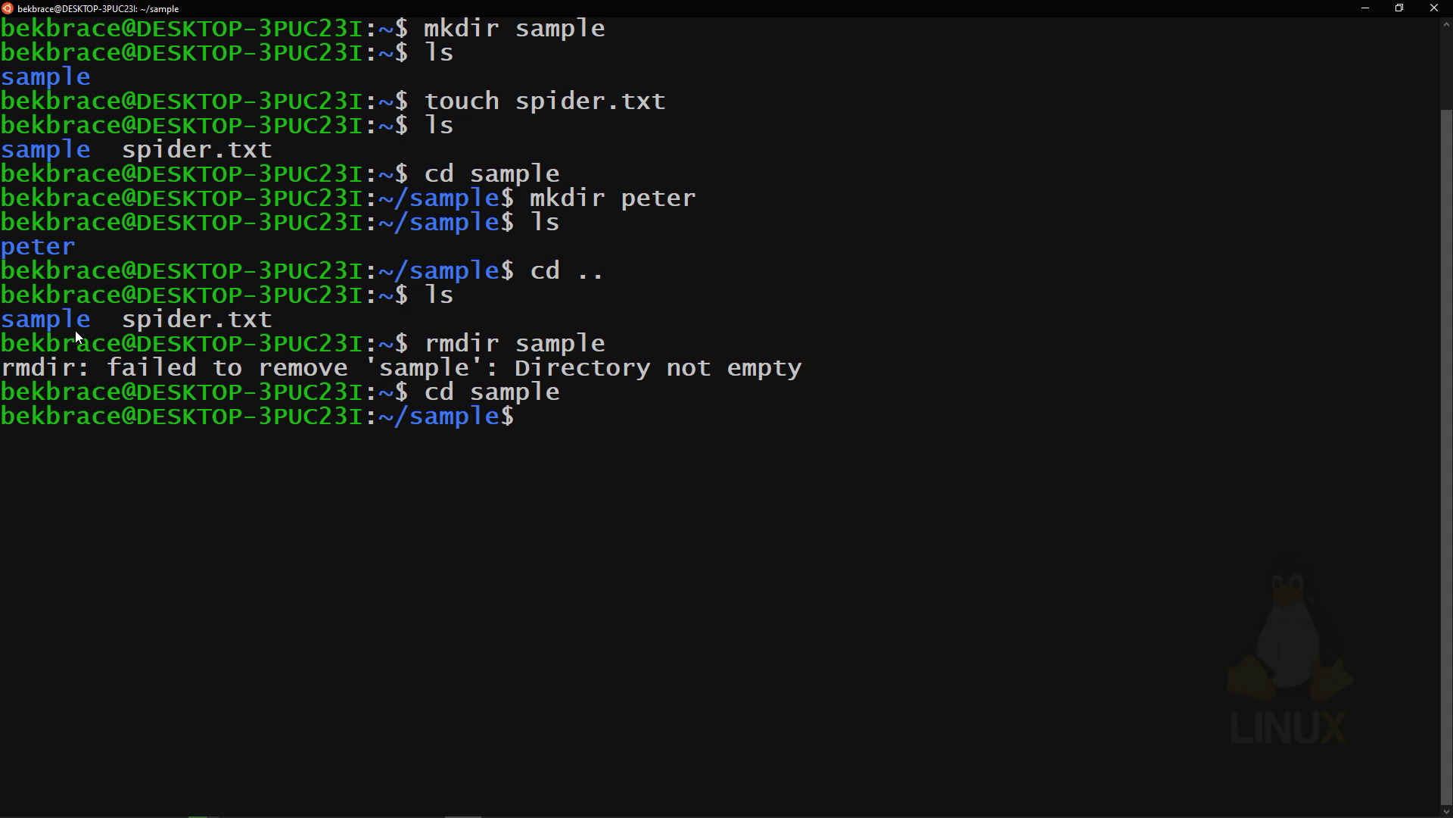
{"action": "type", "text": "rmdir peter"}
{"action": "key", "text": "Return"}
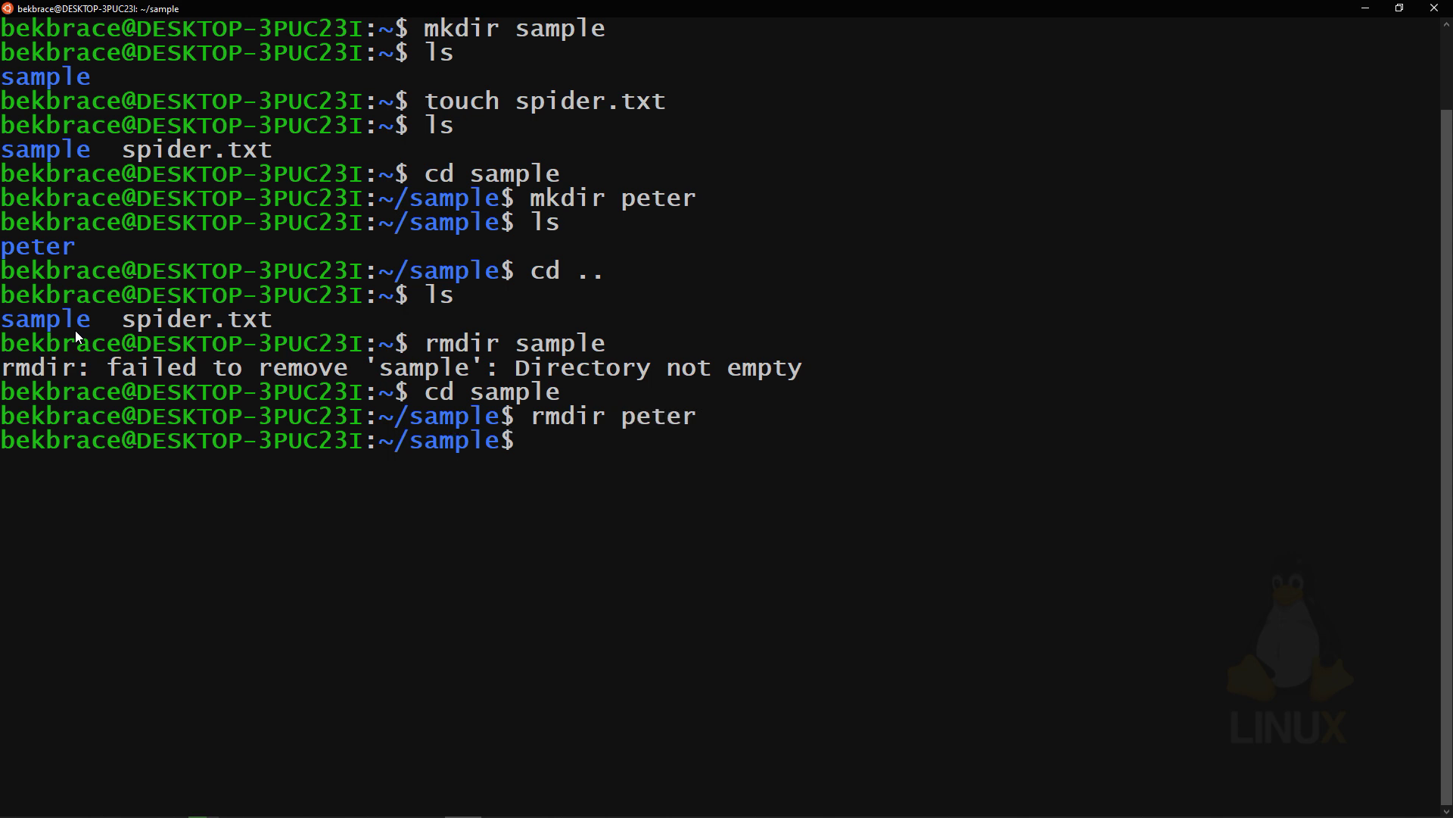
{"action": "type", "text": "ls"}
{"action": "key", "text": "Return"}
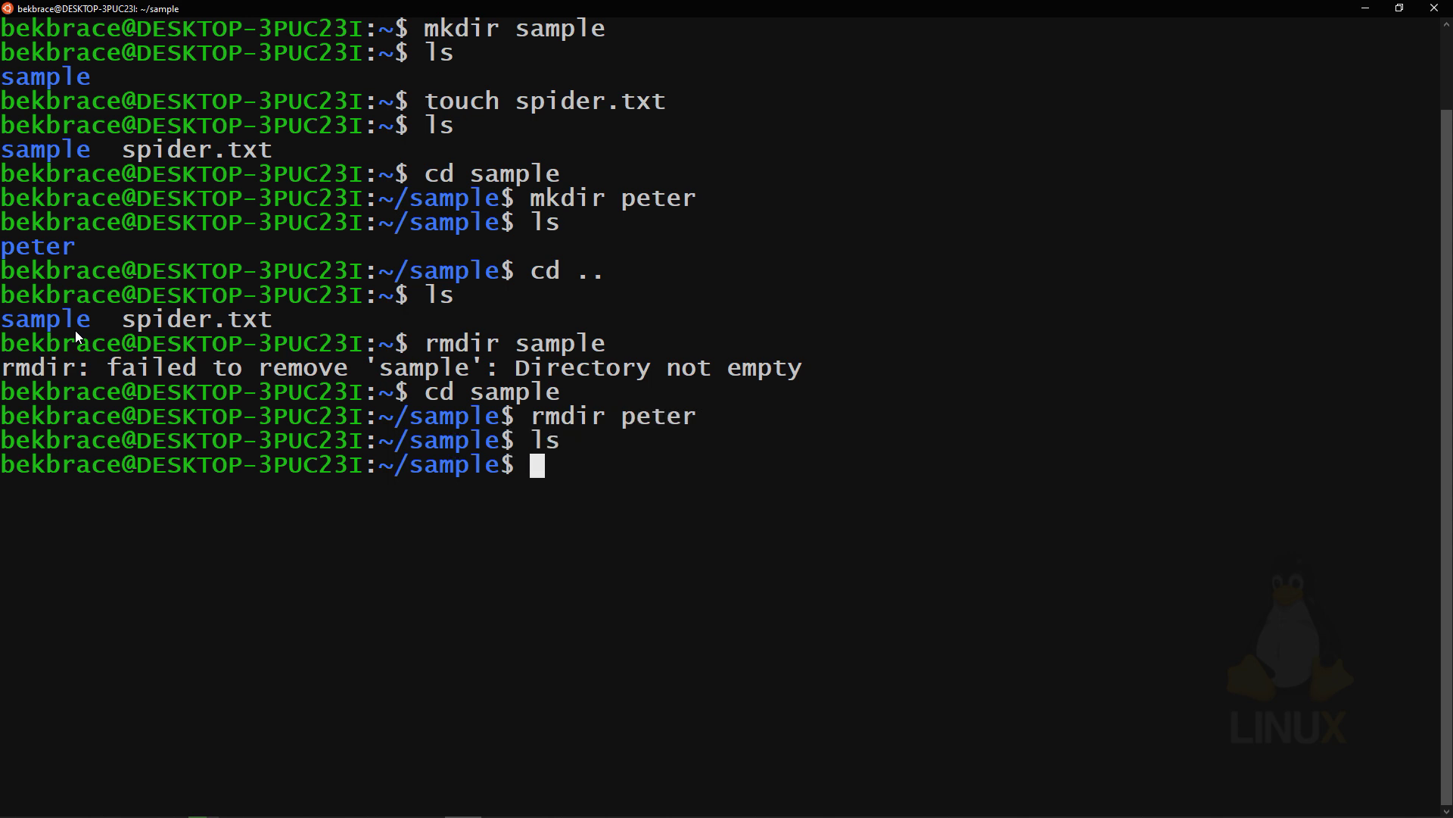
Step: Return to the home directory and list it, showing sample and spider.txt
{"action": "type", "text": "cd .."}
{"action": "key", "text": "Return"}
{"action": "type", "text": "ls"}
{"action": "key", "text": "Return"}
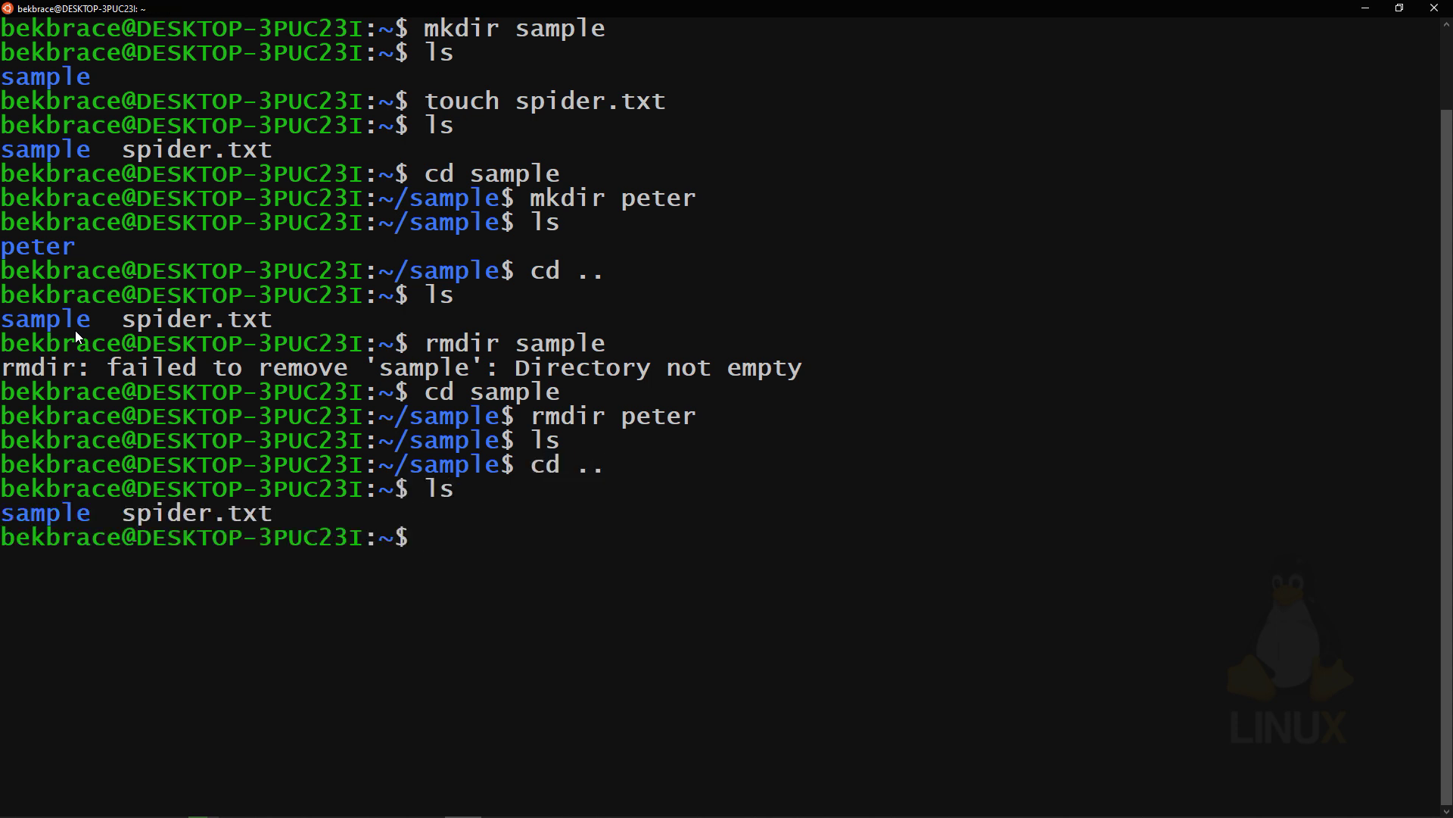
Step: Copy spider.txt into the sample folder with cp spider.txt sample
{"action": "type", "text": "cp"}
{"action": "type", "text": "spider.txt "}
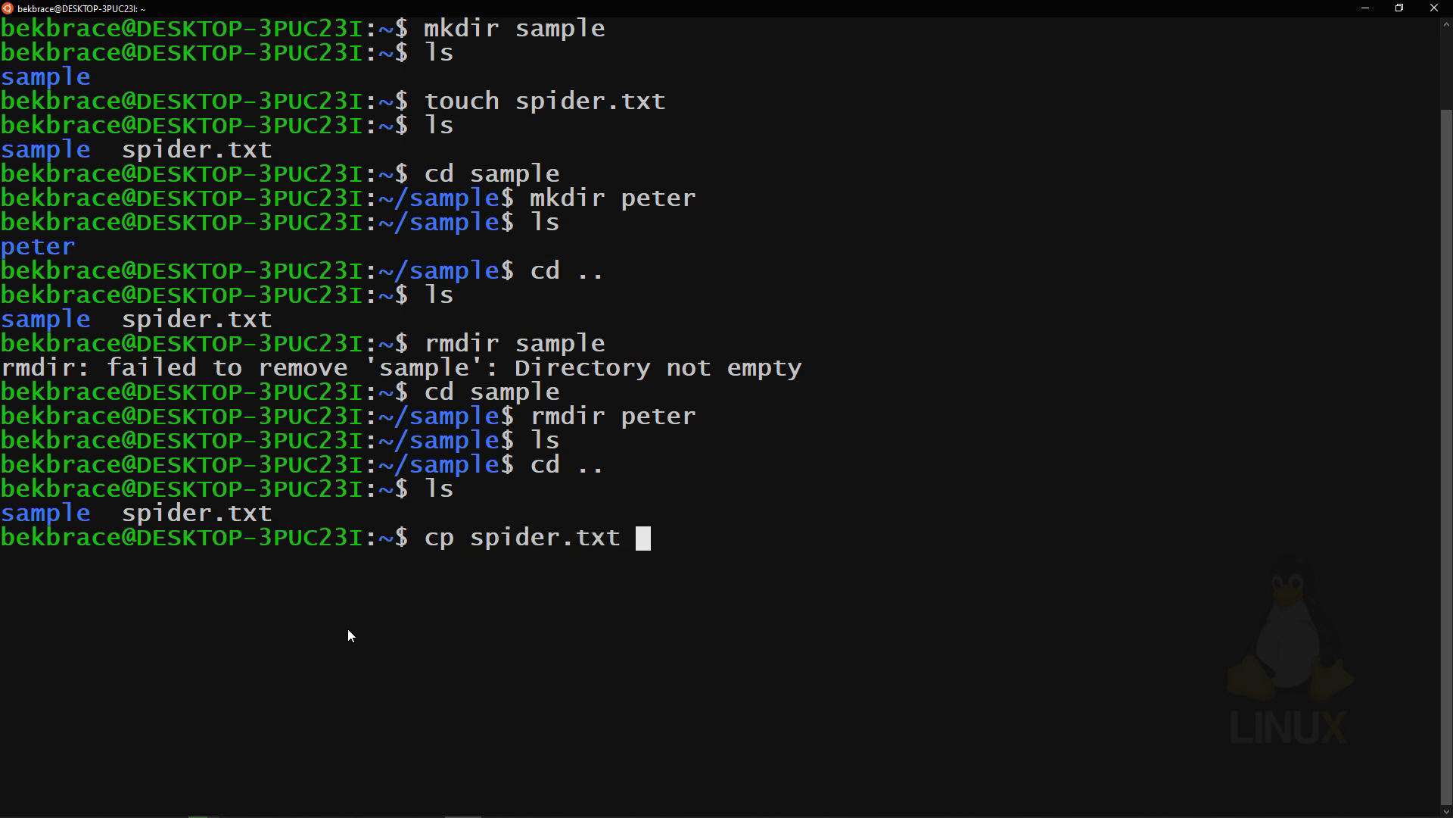
{"action": "type", "text": "sample"}
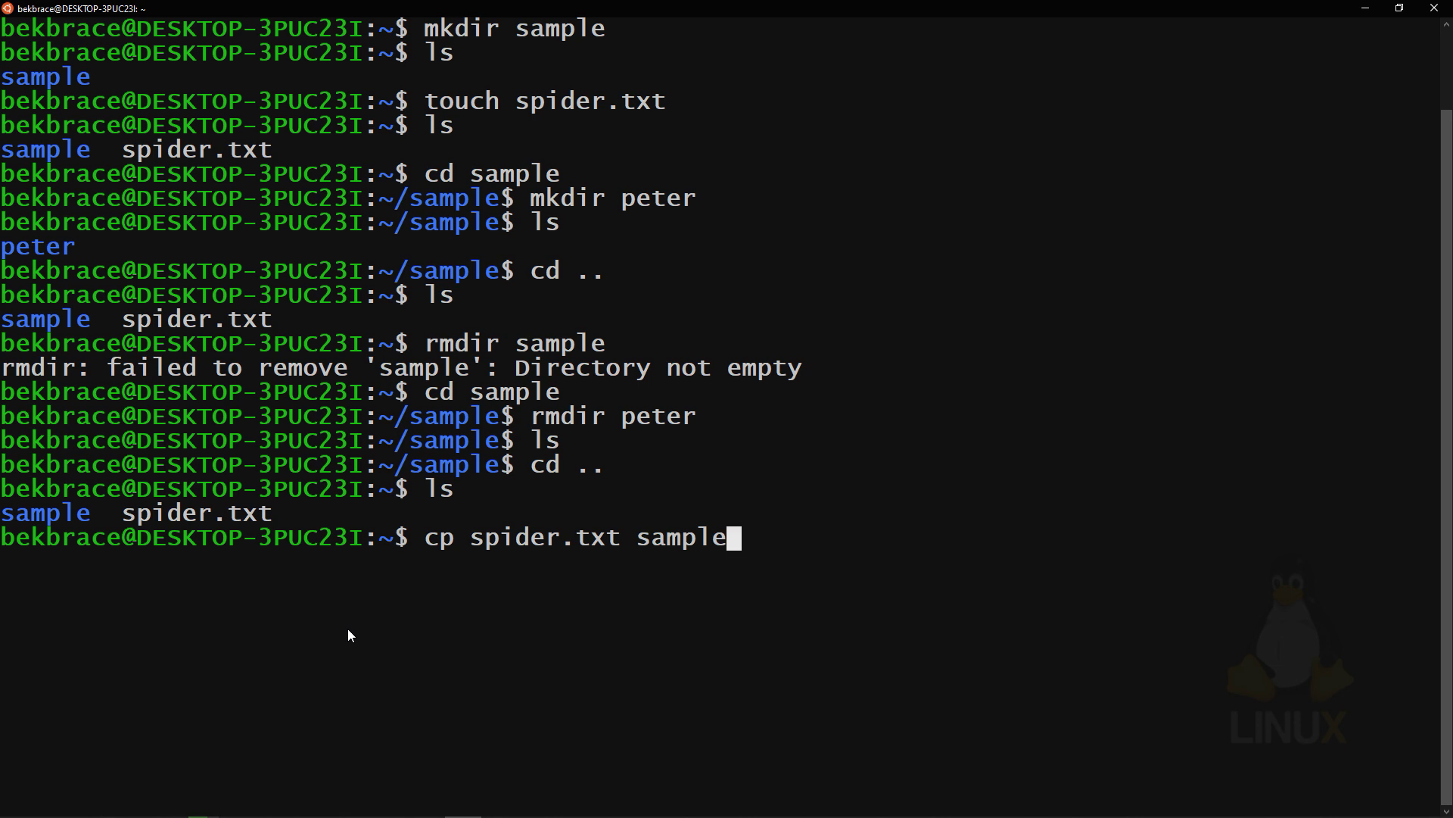
{"action": "key", "text": "Return"}
Step: Move into sample and list its contents to verify spider.txt is there
{"action": "type", "text": "cd sample"}
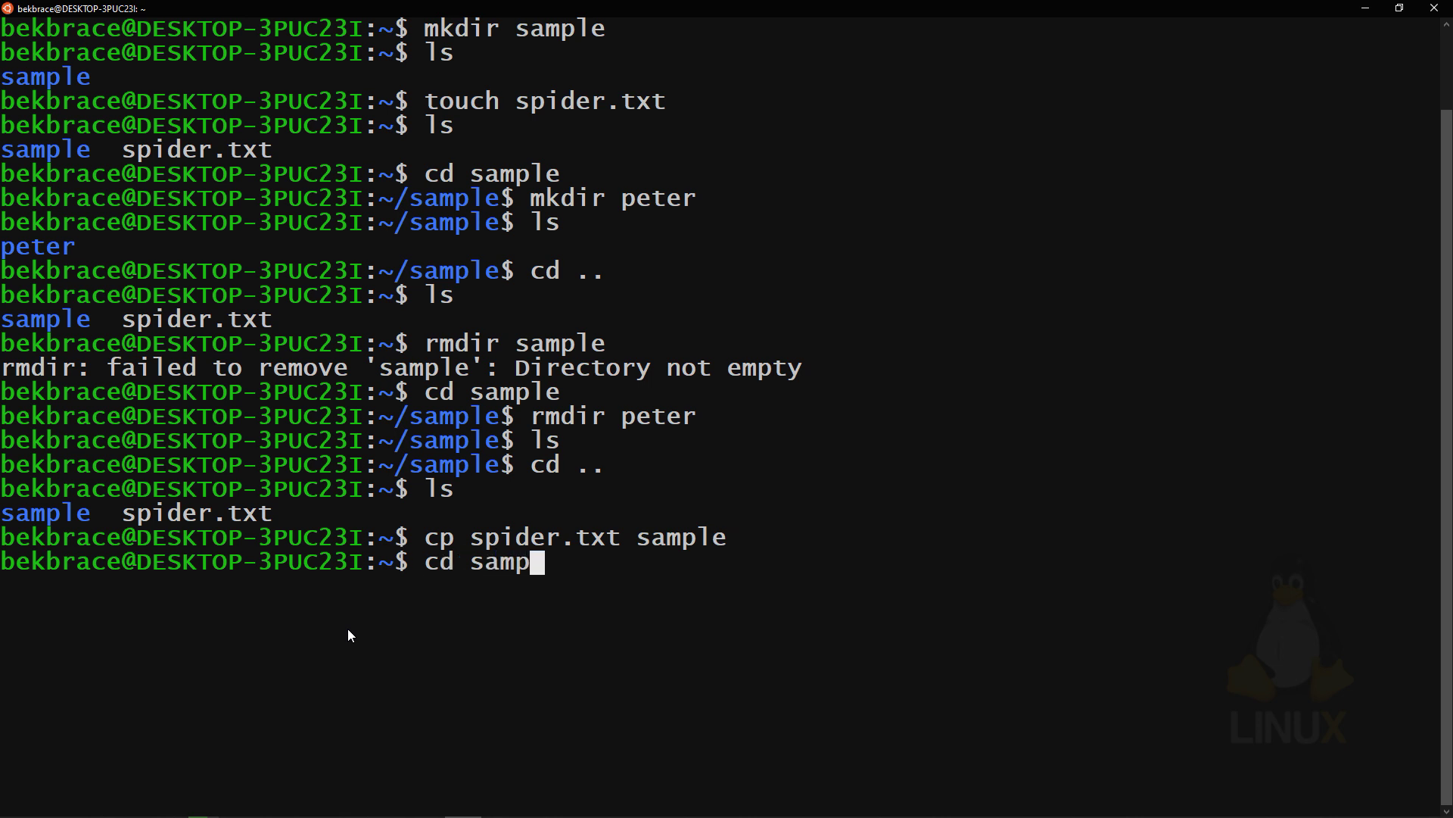
{"action": "key", "text": "Return"}
{"action": "type", "text": "ls"}
{"action": "key", "text": "Return"}
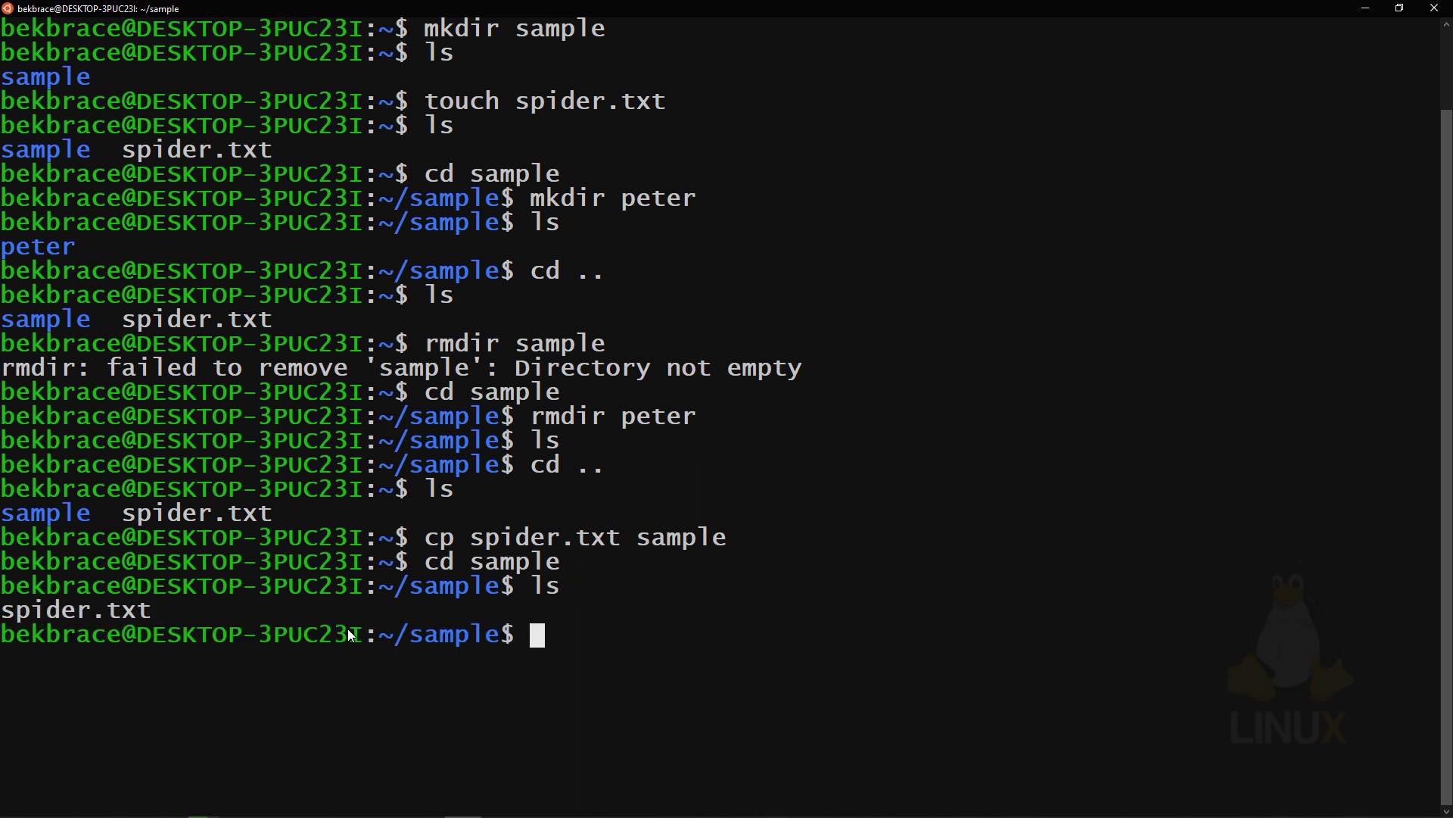
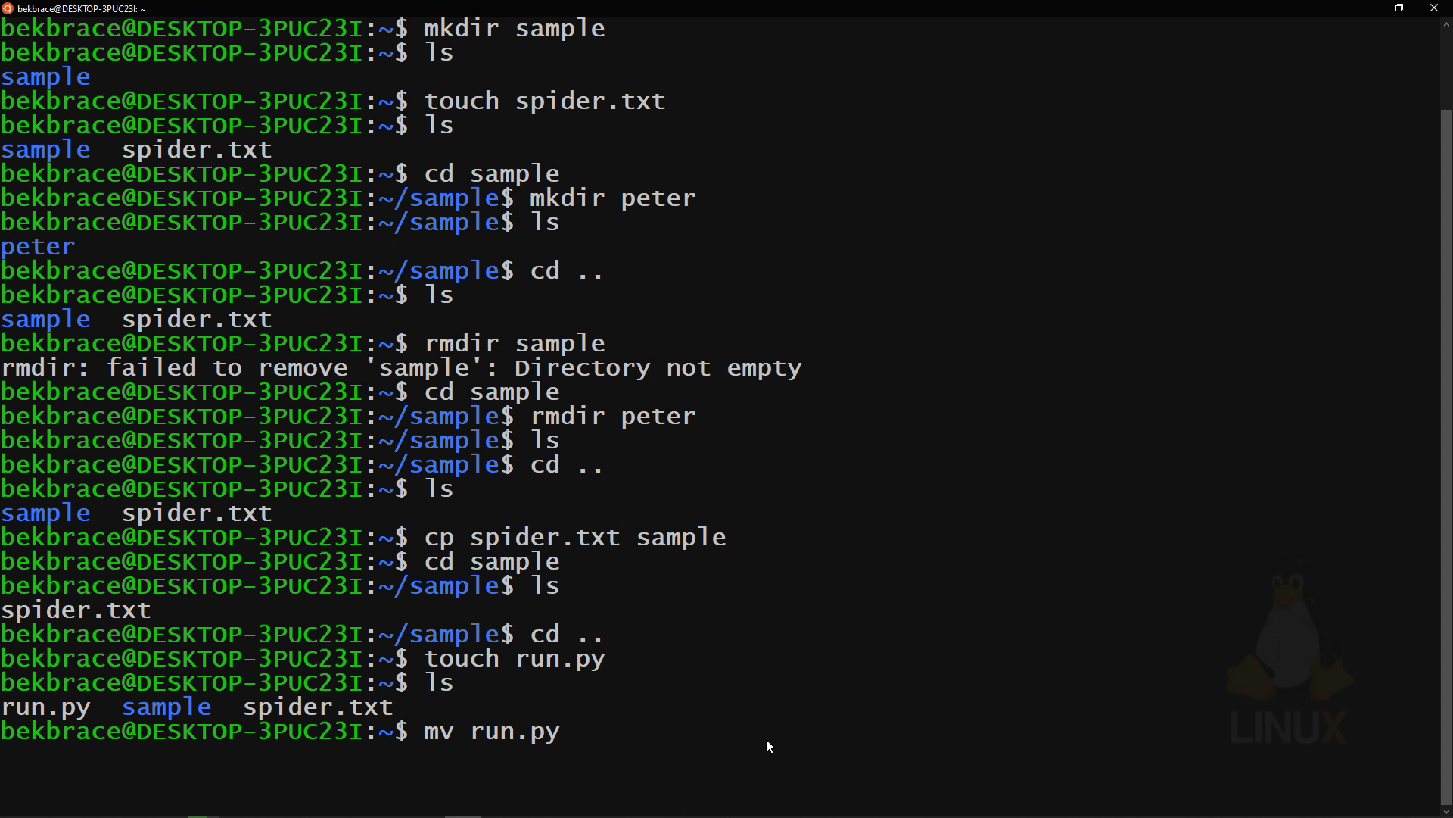
Step: Move run.py into the sample folder and list the home folder
{"action": "type", "text": "sample"}
{"action": "key", "text": "Return"}
{"action": "type", "text": "l"}
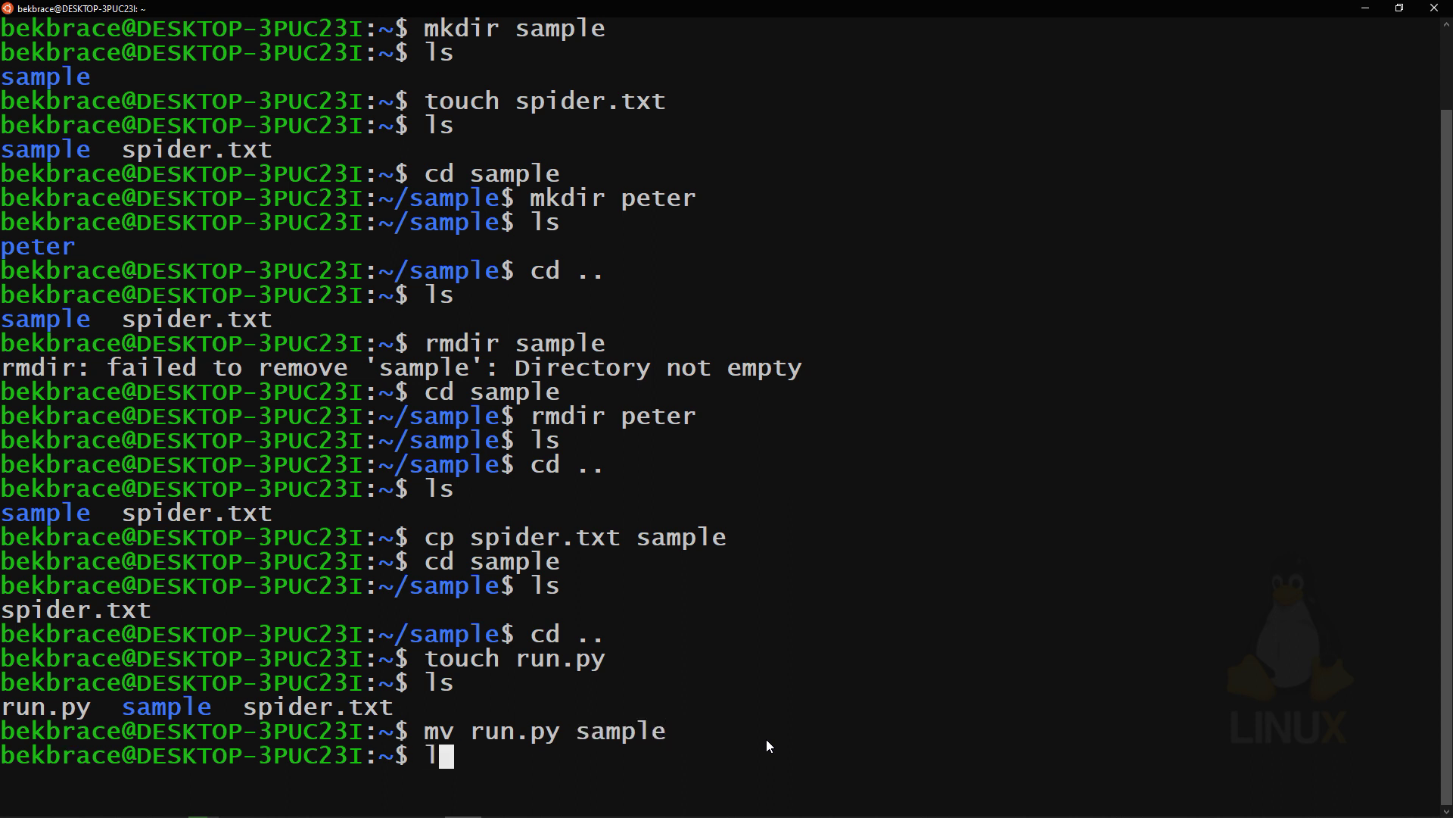
{"action": "type", "text": "s"}
{"action": "key", "text": "Return"}
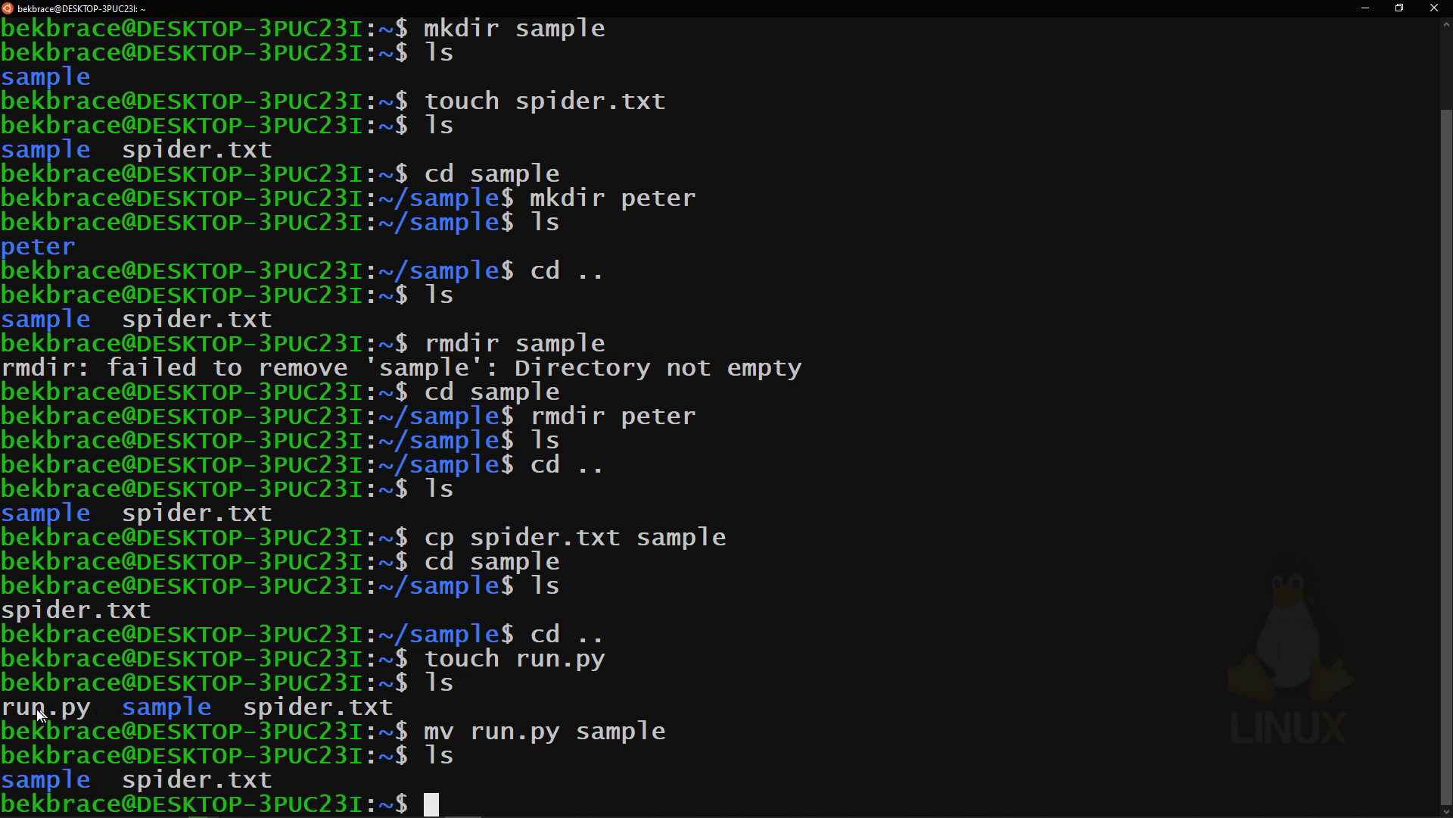
Step: Enter sample and list it, showing run.py and spider.txt inside
{"action": "type", "text": "cd sample"}
{"action": "key", "text": "Return"}
{"action": "scroll", "coordinate": [34, 709], "scroll_direction": "down", "scroll_amount": 1, "text": "ctrl"}
{"action": "type", "text": "ls"}
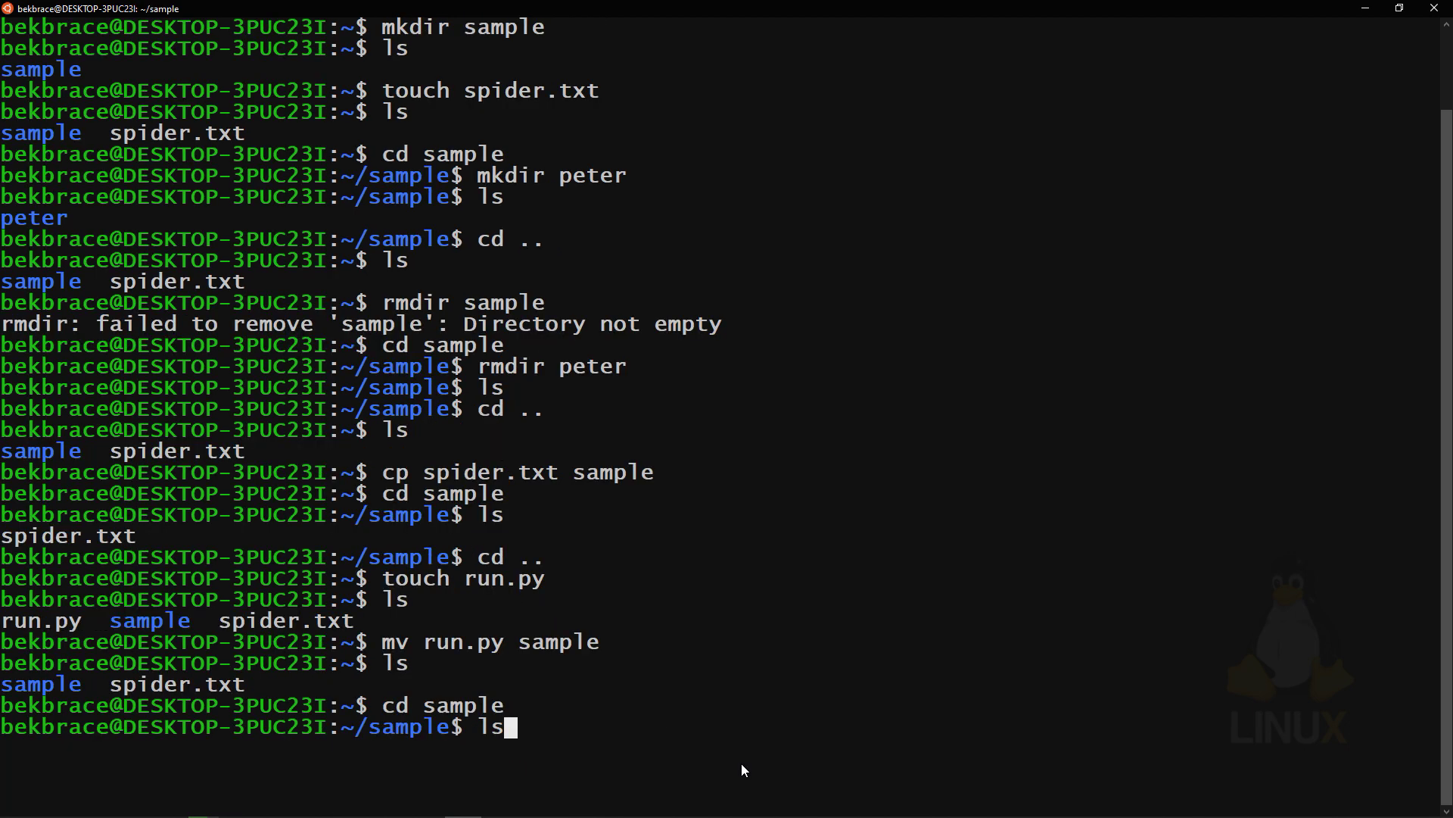
{"action": "key", "text": "Return"}
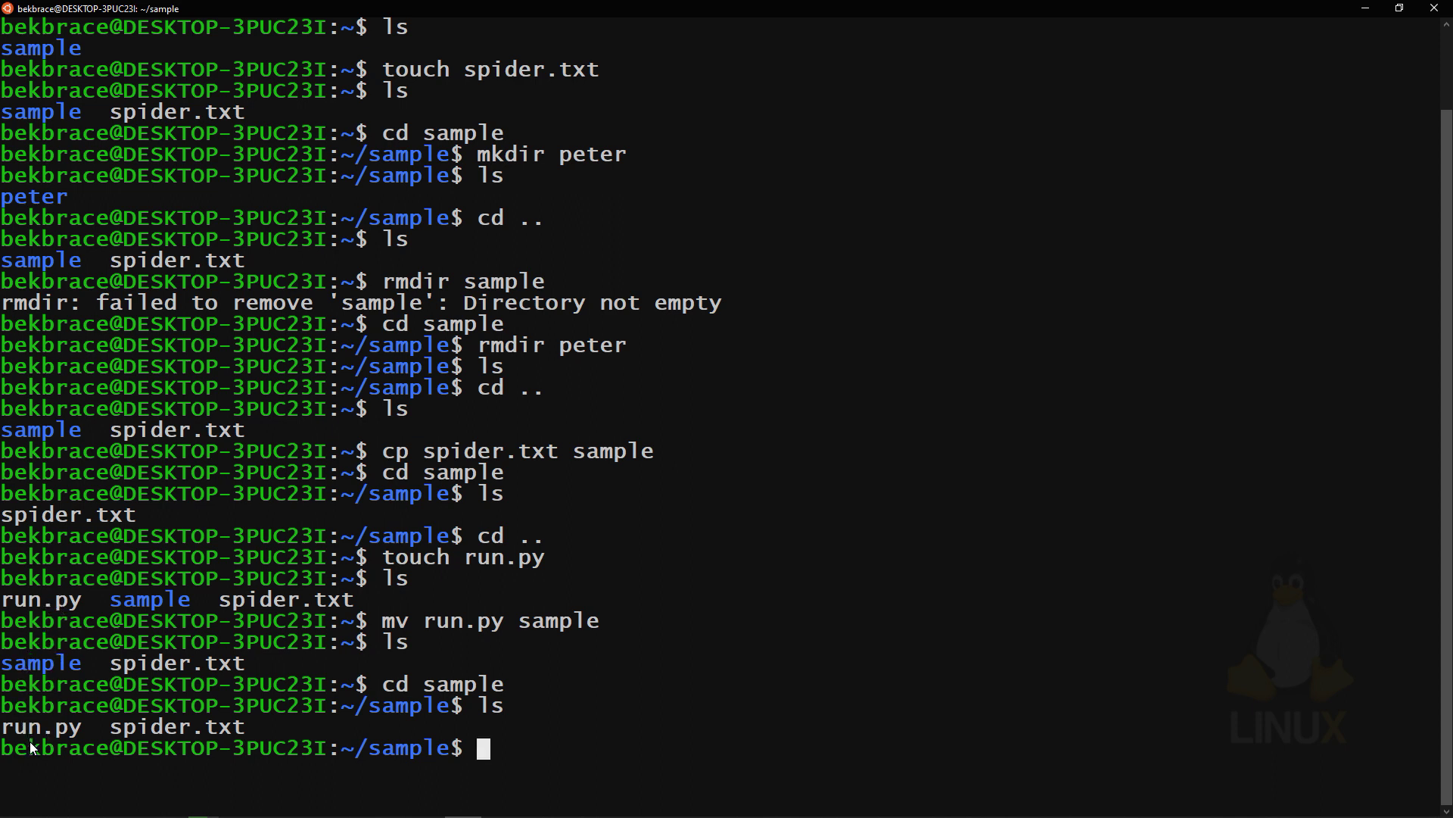
Step: Go back to home and try rmdir sample, which fails as the folder is not empty
{"action": "type", "text": "cd .."}
{"action": "key", "text": "Return"}
{"action": "type", "text": "rmdir"}
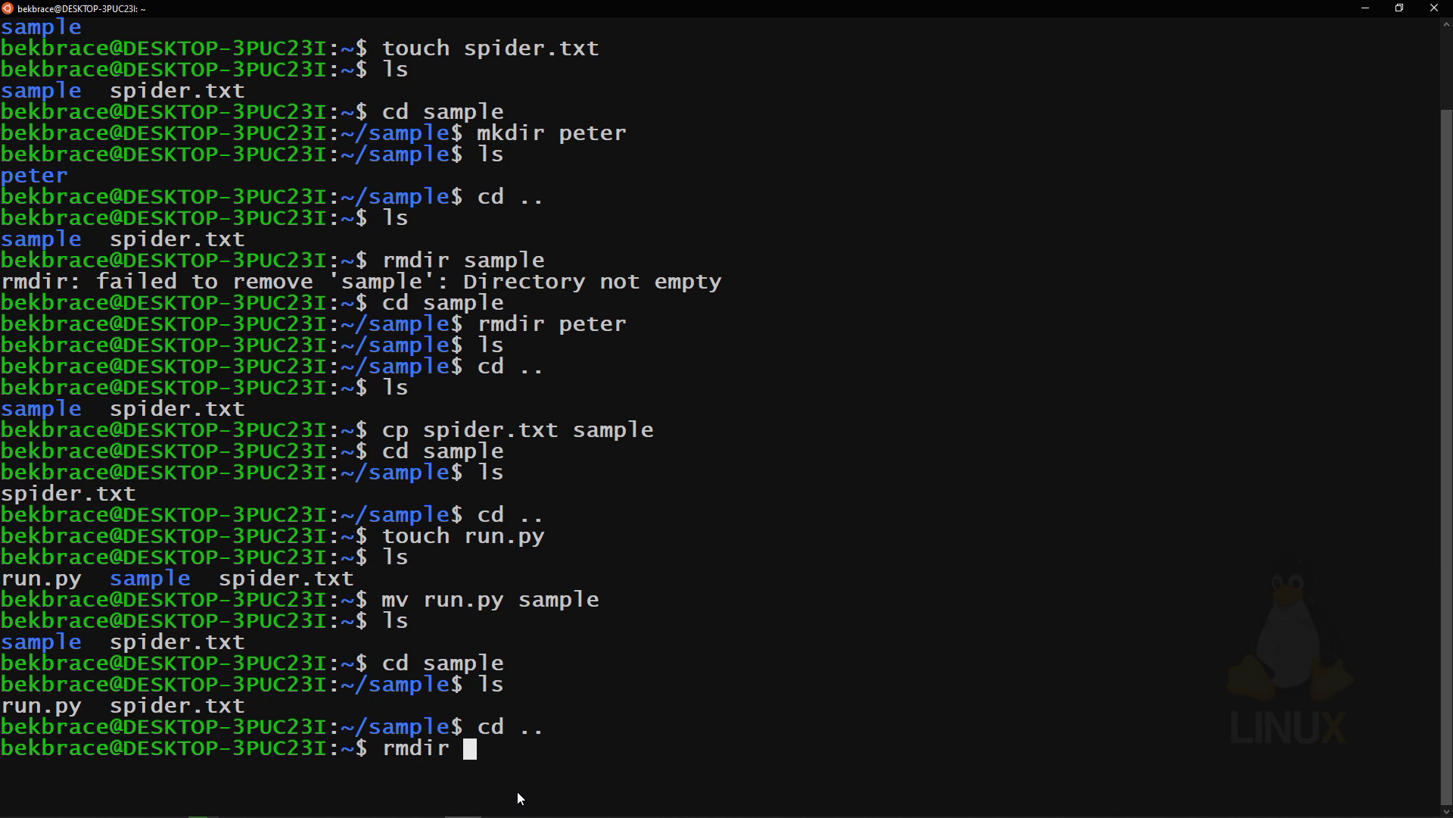
{"action": "type", "text": " sample"}
{"action": "key", "text": "Return"}
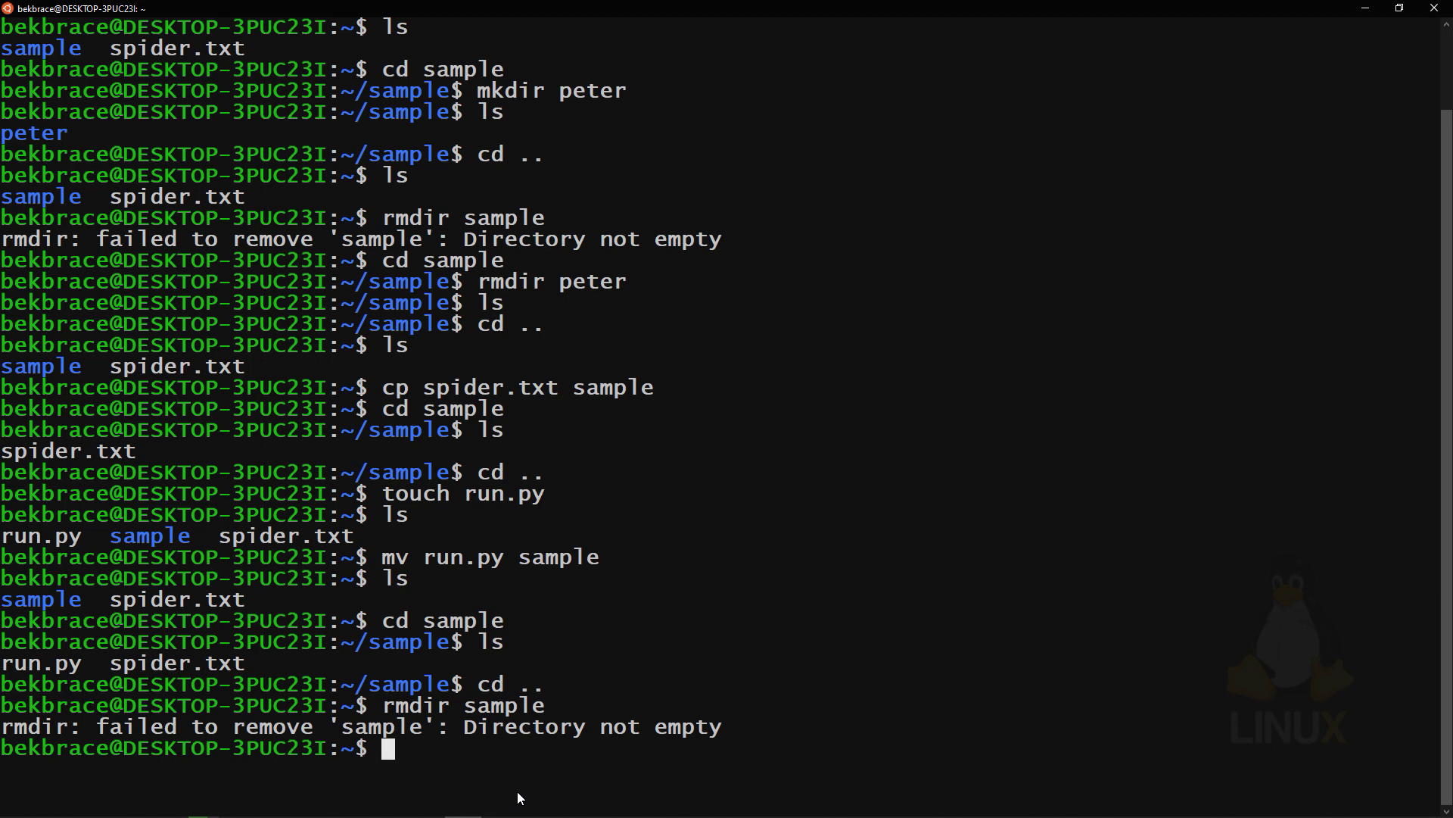
Step: Delete the sample folder recursively with rm -r and list the home folder
{"action": "type", "text": "rm -r sample"}
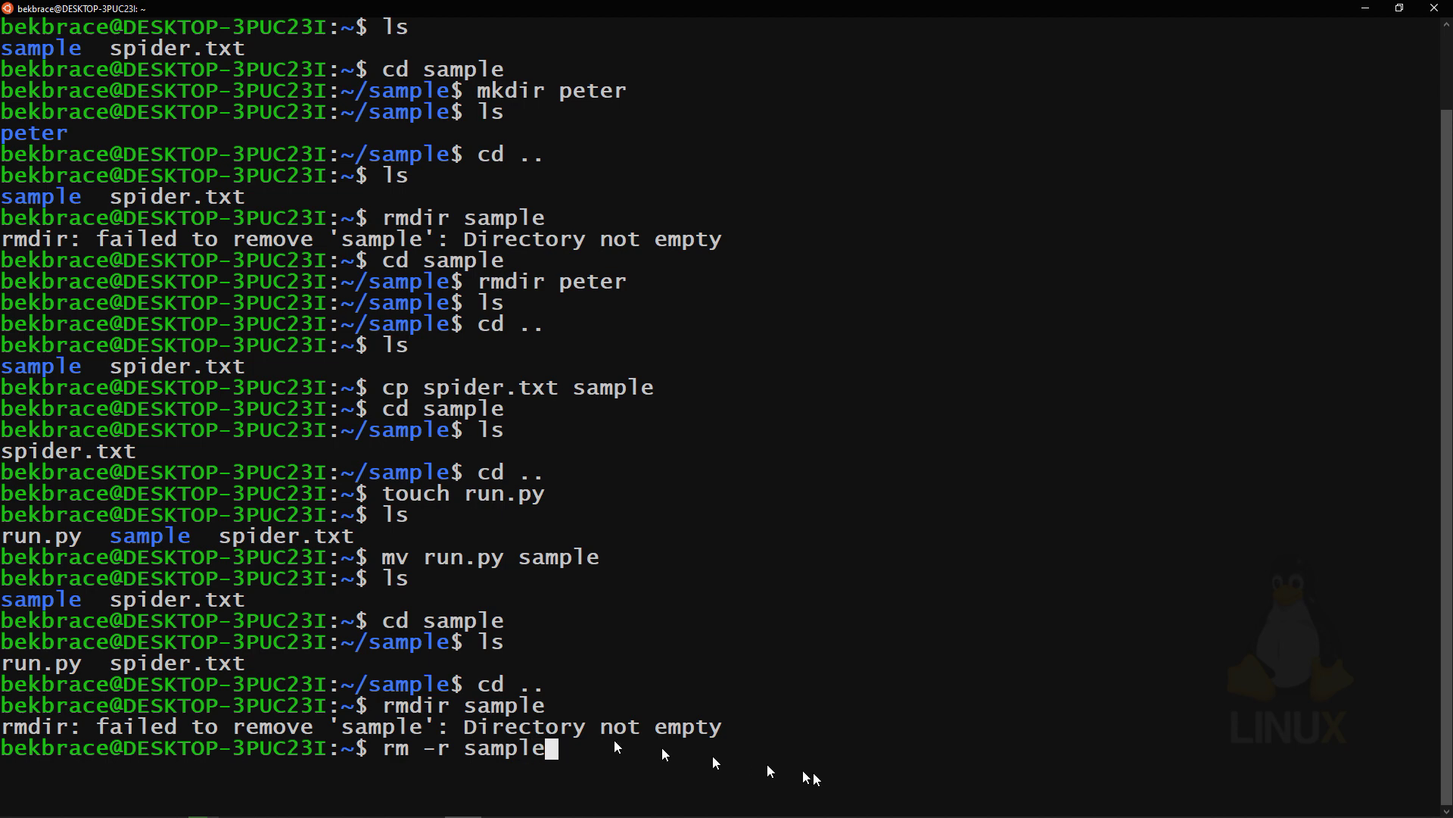
{"action": "key", "text": "Return"}
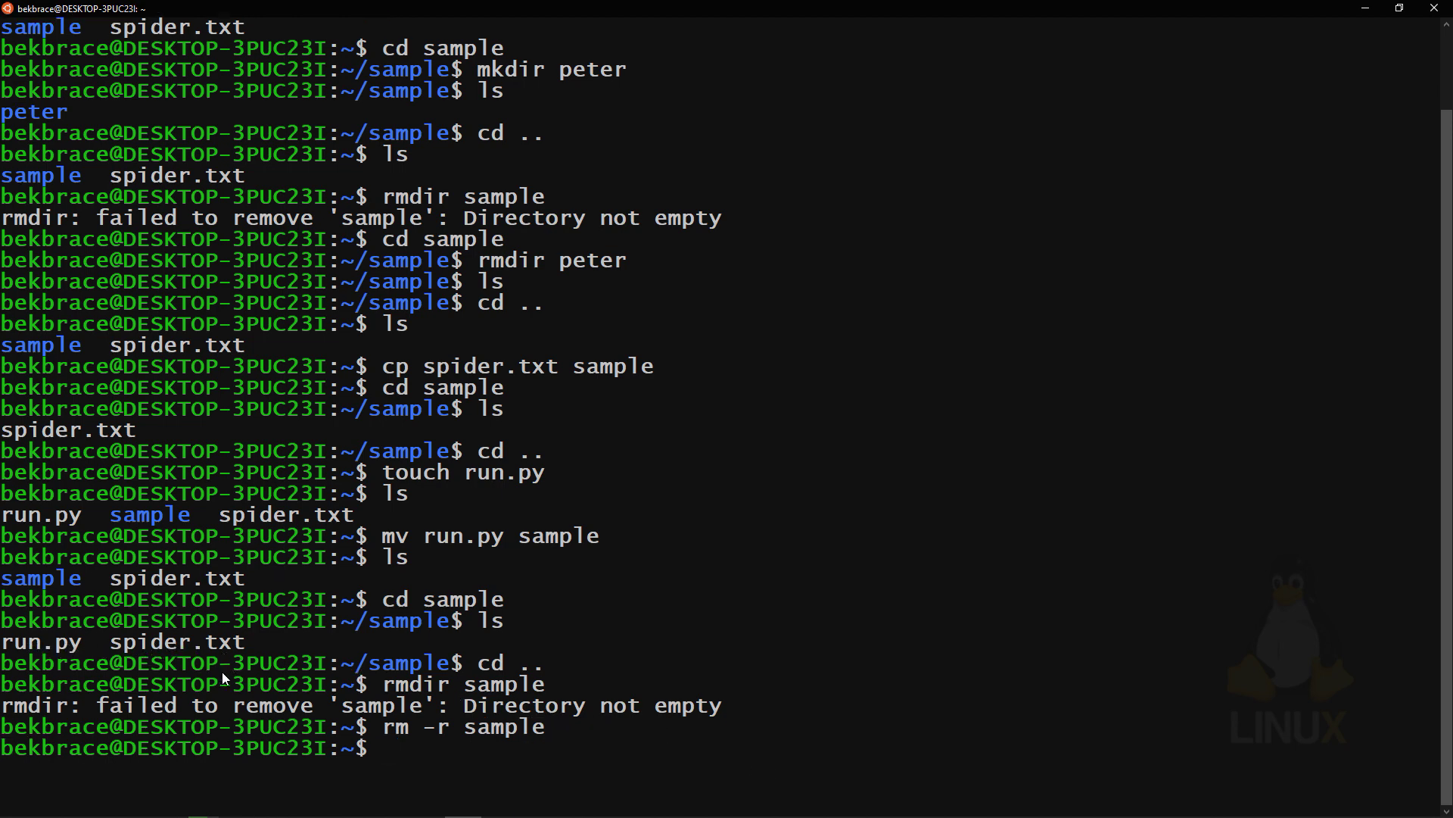
{"action": "type", "text": "ls"}
{"action": "key", "text": "Return"}
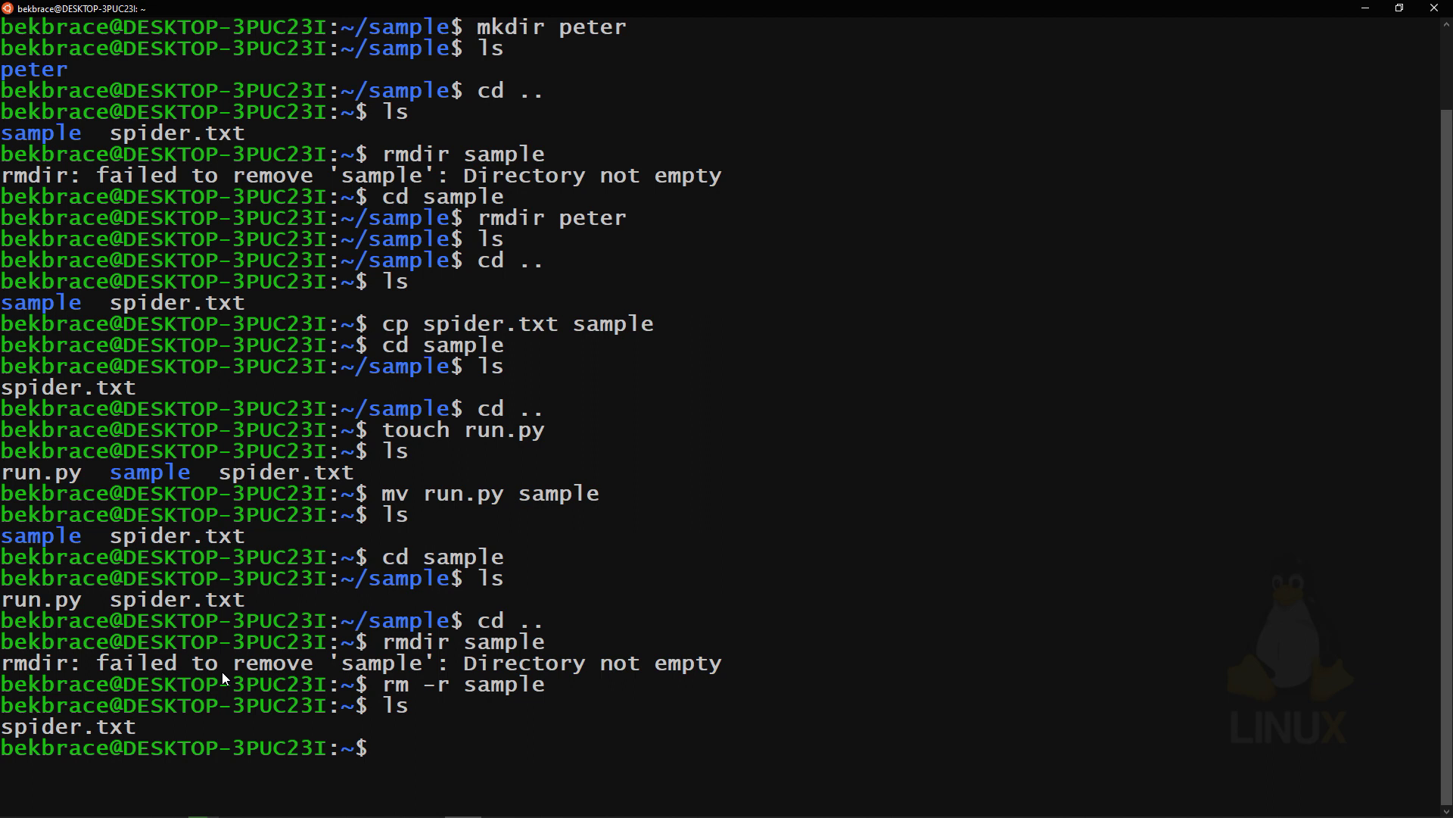
Step: Delete spider.txt with rm -r and confirm with ls that home is empty
{"action": "type", "text": "rm -r spider."}
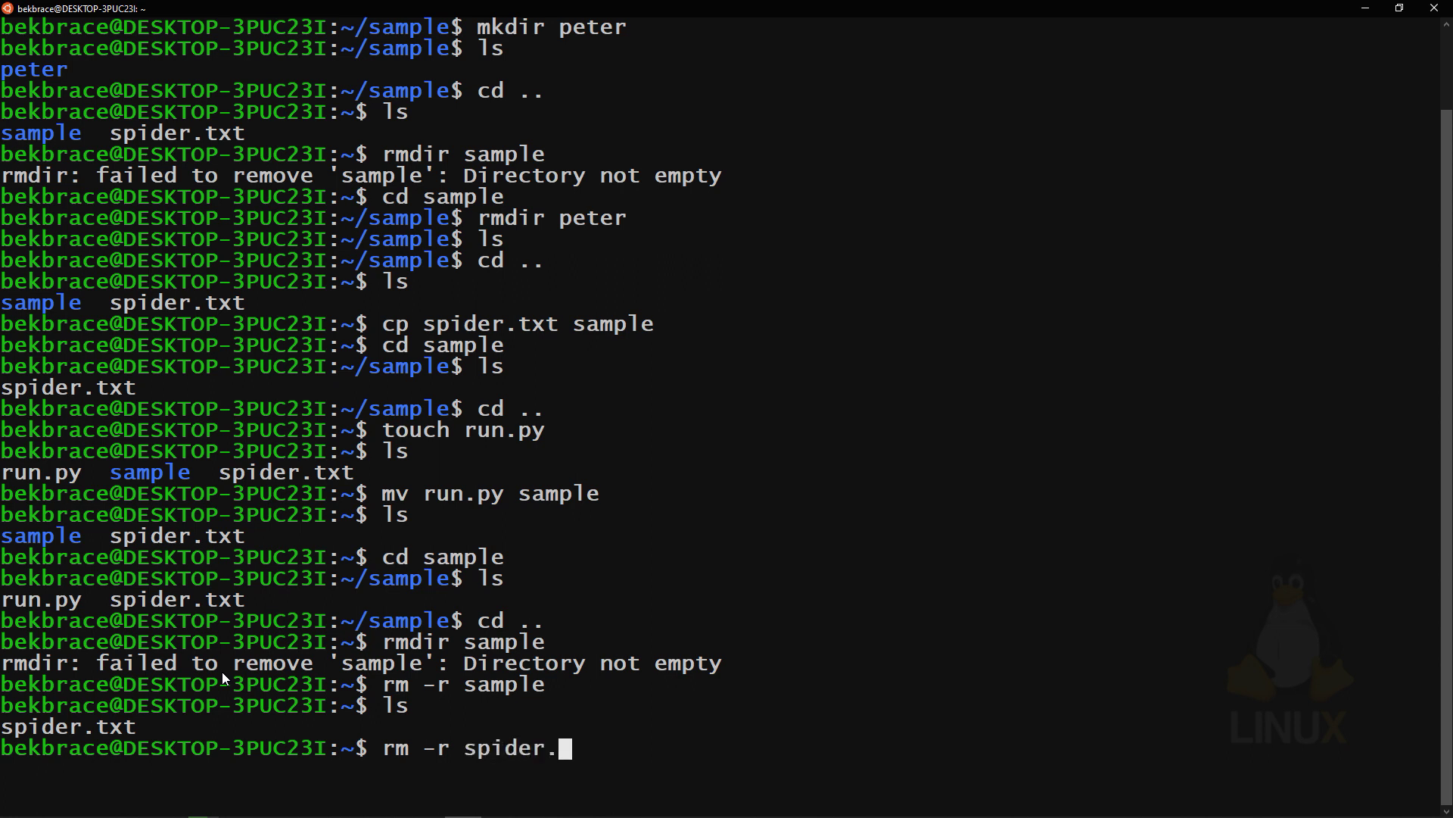
{"action": "type", "text": "txt"}
{"action": "key", "text": "Return"}
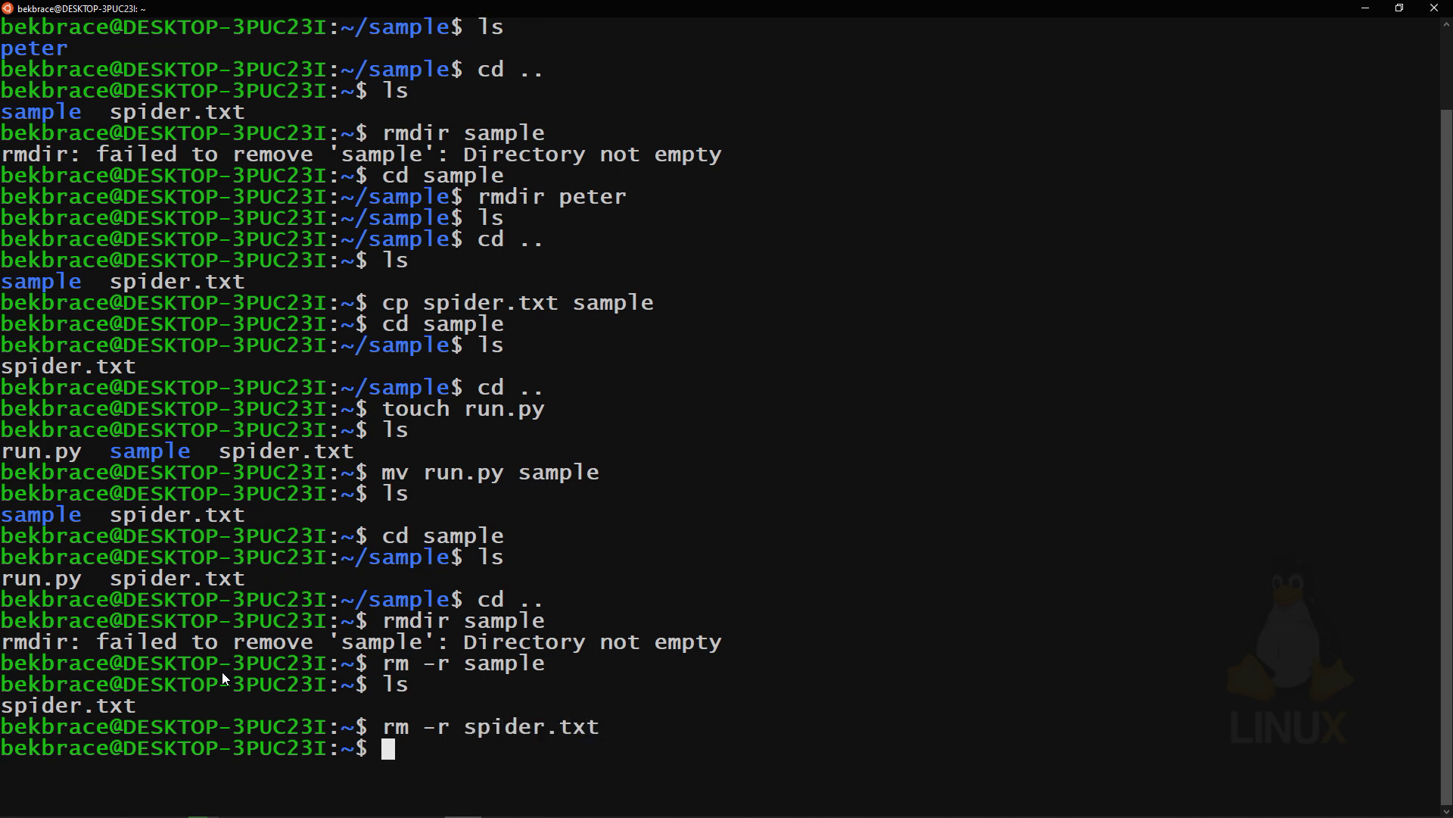
{"action": "type", "text": "ls"}
{"action": "key", "text": "Return"}
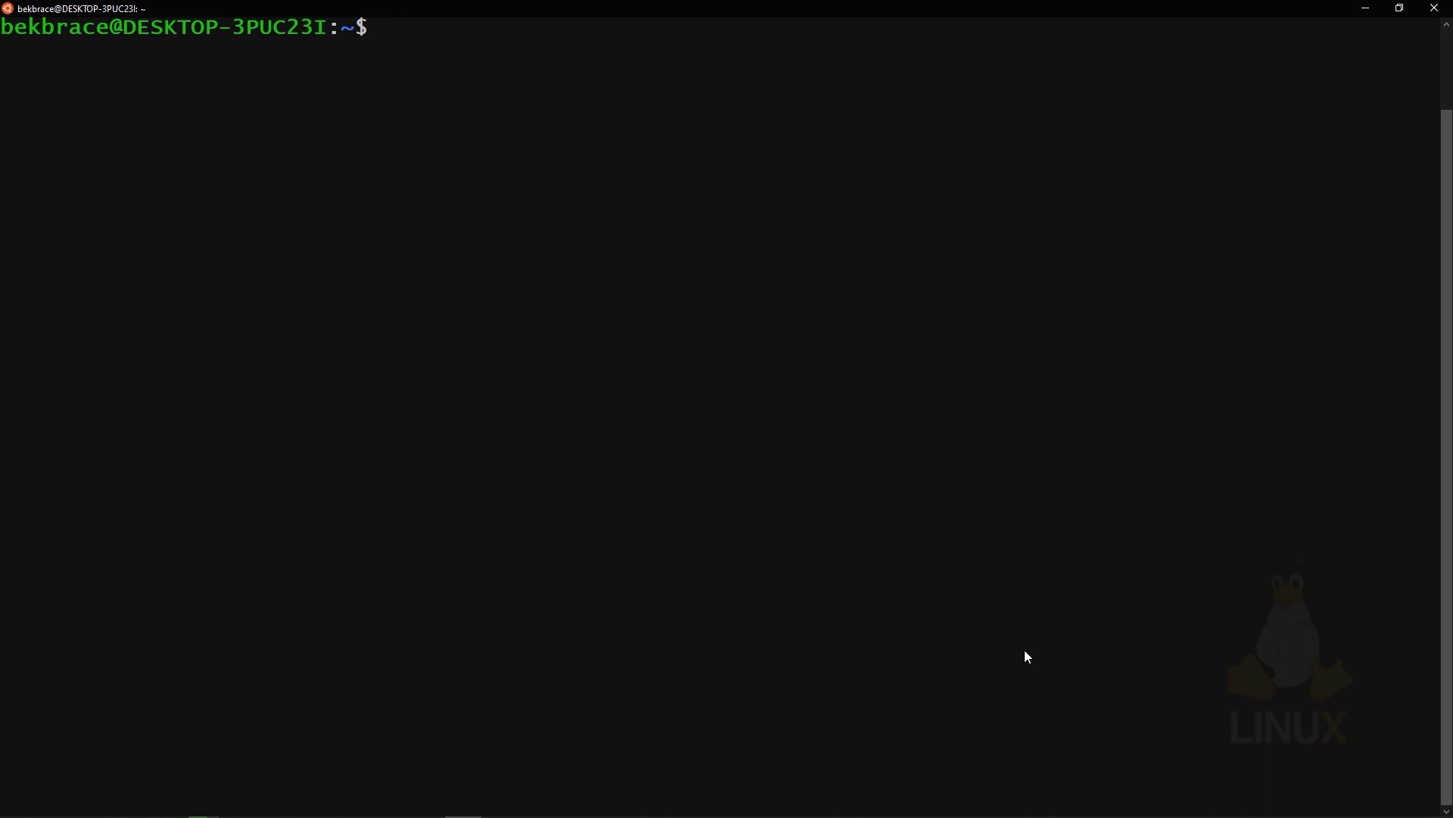
Step: Open the ls manual page with man ls, page and scroll through it, then quit with q
{"action": "type", "text": "man"}
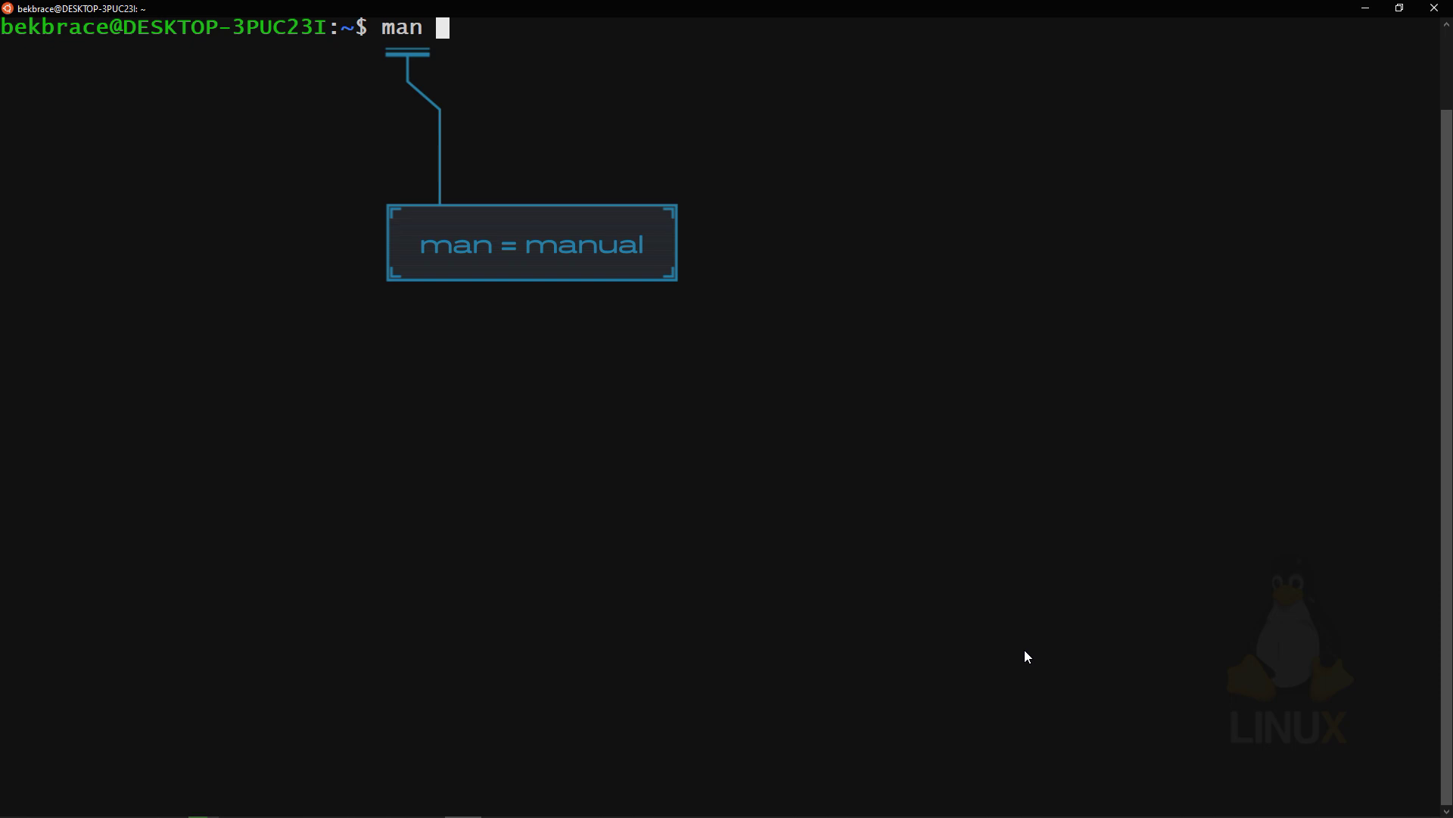
{"action": "type", "text": "ls"}
{"action": "key", "text": "Return"}
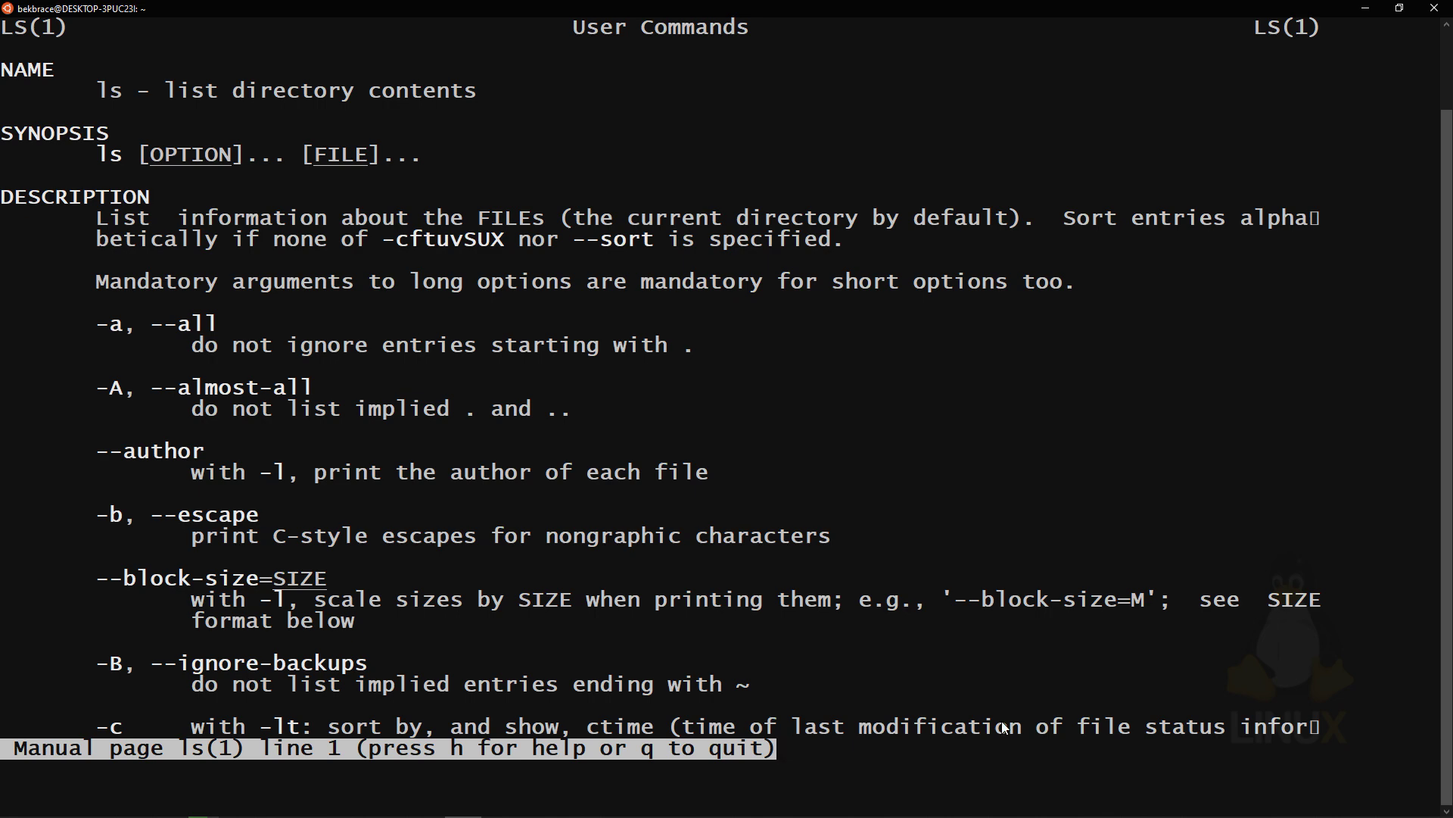
{"action": "key", "text": "space"}
{"action": "key", "text": "space"}
{"action": "key", "text": "space"}
{"action": "key", "text": "space"}
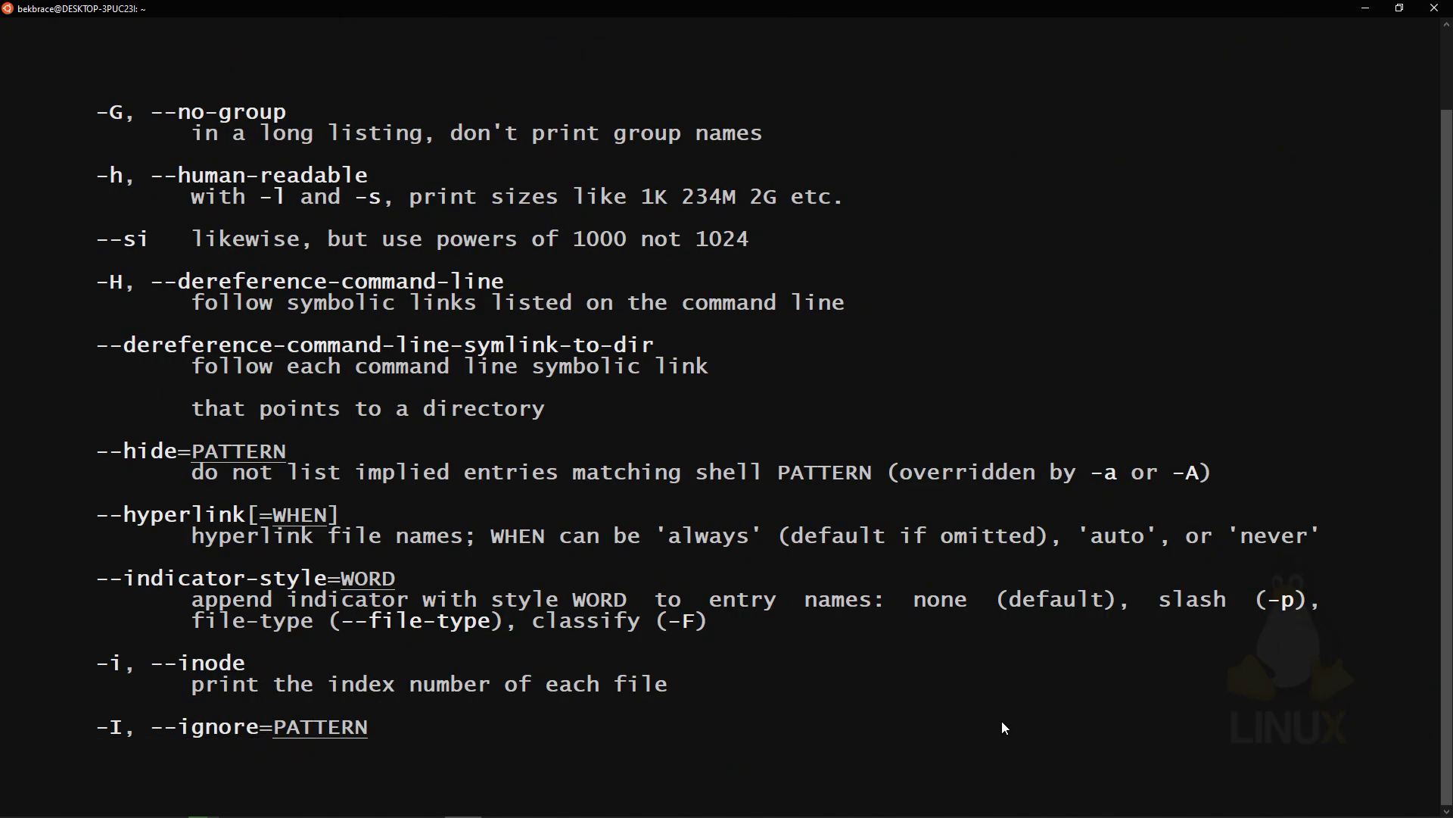
{"action": "scroll", "coordinate": [1002, 720], "scroll_direction": "down", "scroll_amount": 15}
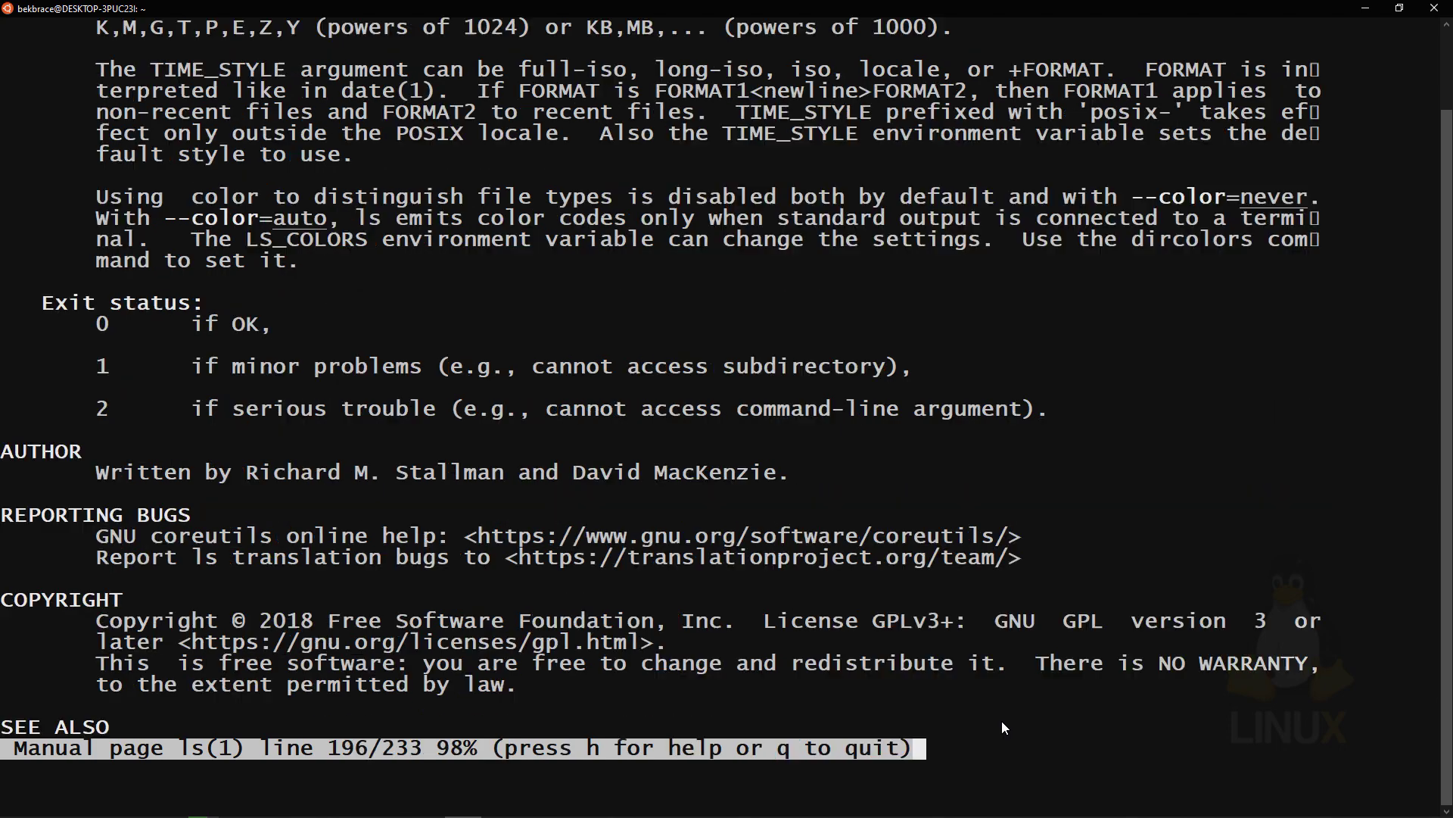
{"action": "scroll", "coordinate": [1001, 720], "scroll_direction": "up", "scroll_amount": 4}
{"action": "scroll", "coordinate": [1002, 720], "scroll_direction": "up", "scroll_amount": 20}
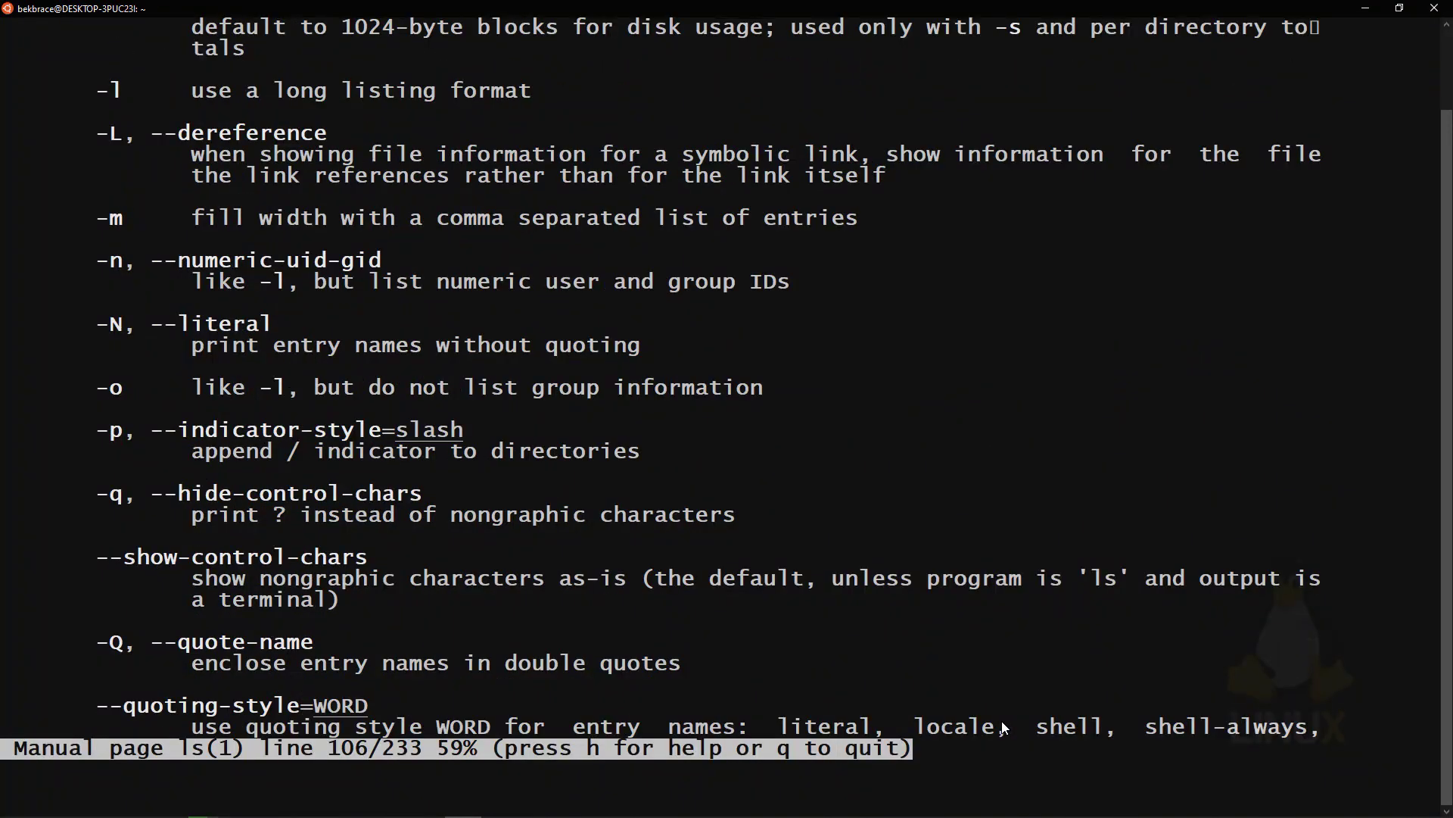
{"action": "scroll", "coordinate": [1002, 721], "scroll_direction": "up", "scroll_amount": 20}
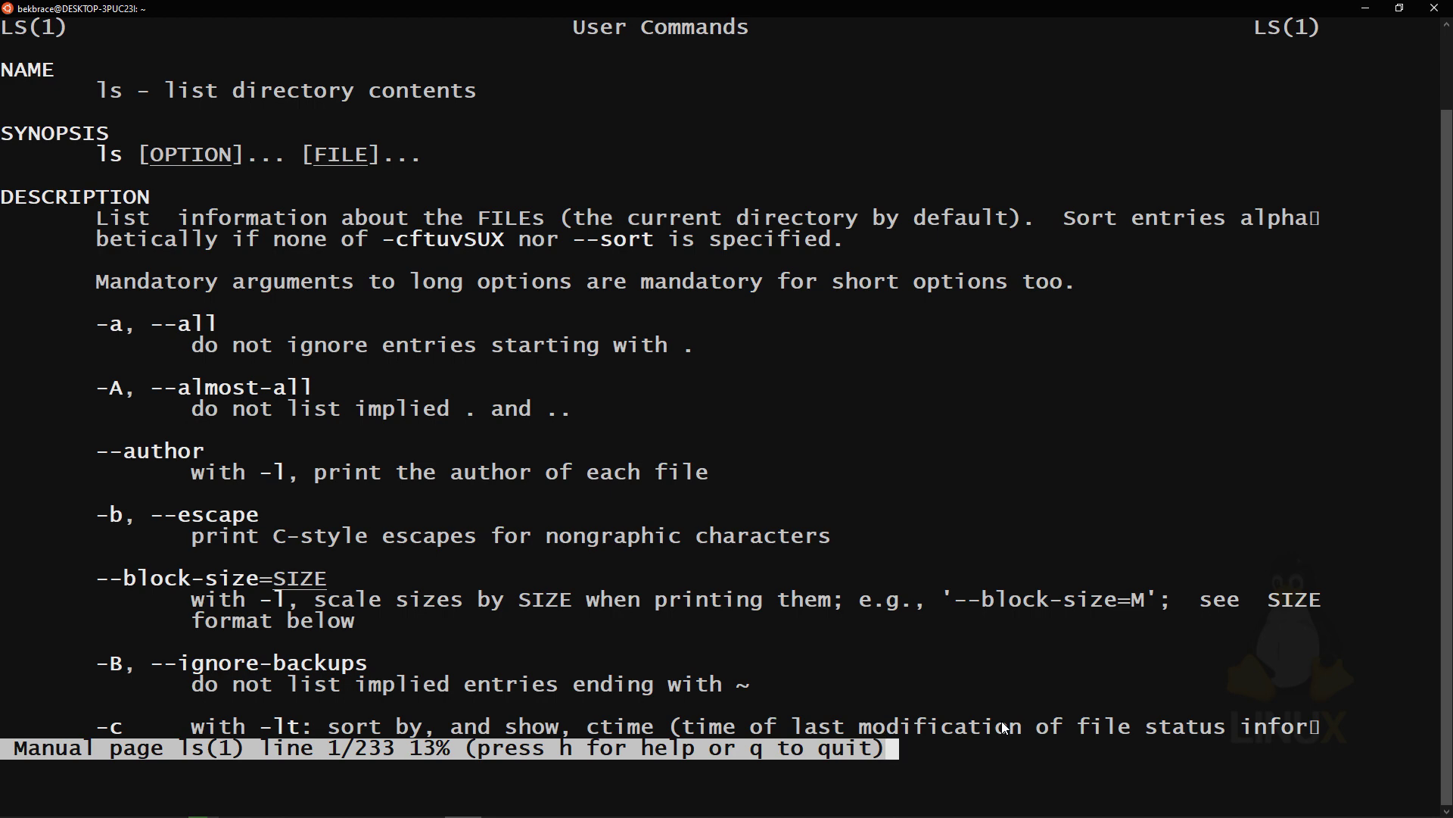
{"action": "key", "text": "q"}
{"action": "type", "text": "man "}
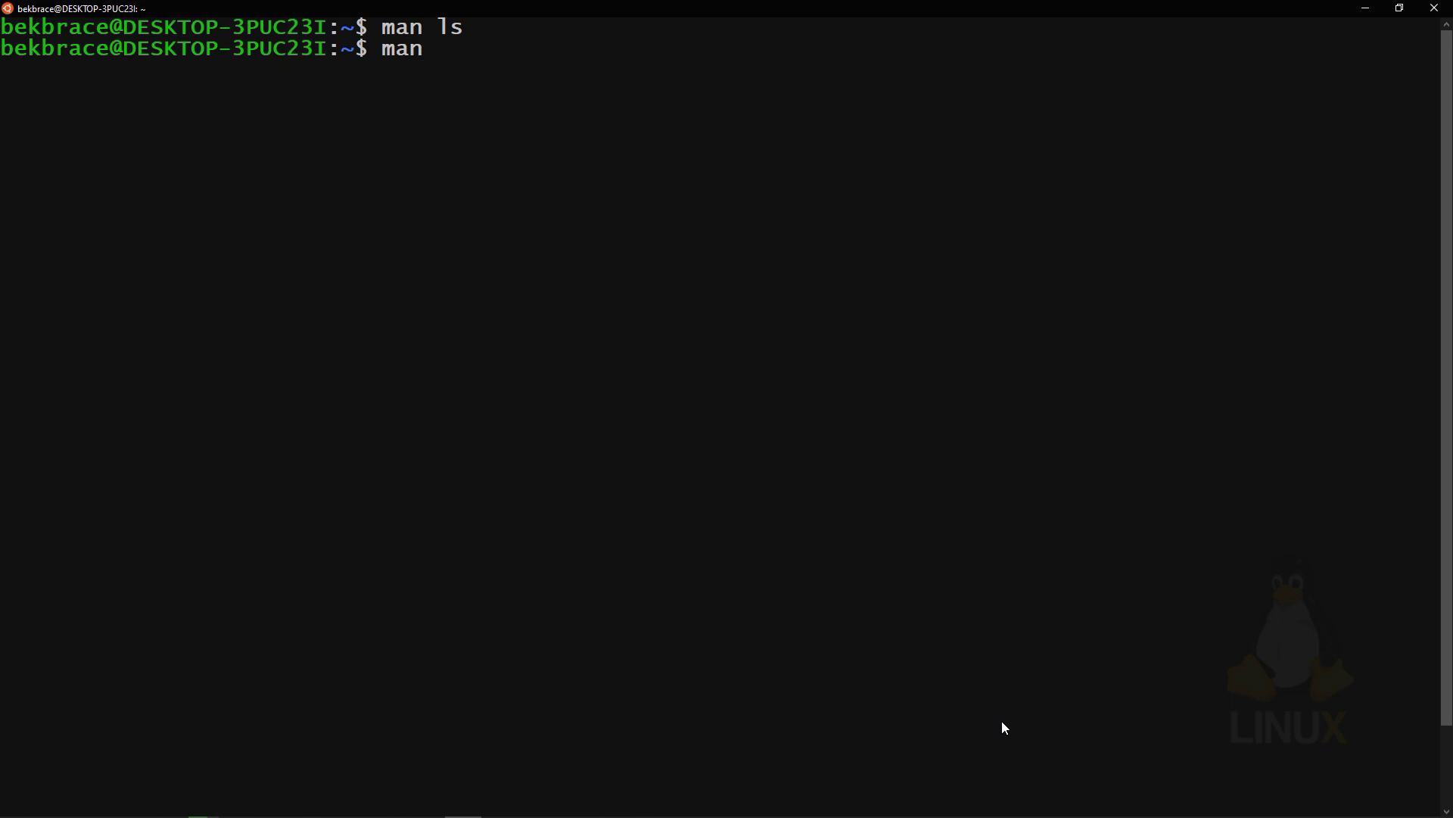
{"action": "type", "text": "cd"}
Step: Look up man cd, which has no manual entry, clear the screen and discard a half-typed command
{"action": "key", "text": "Return"}
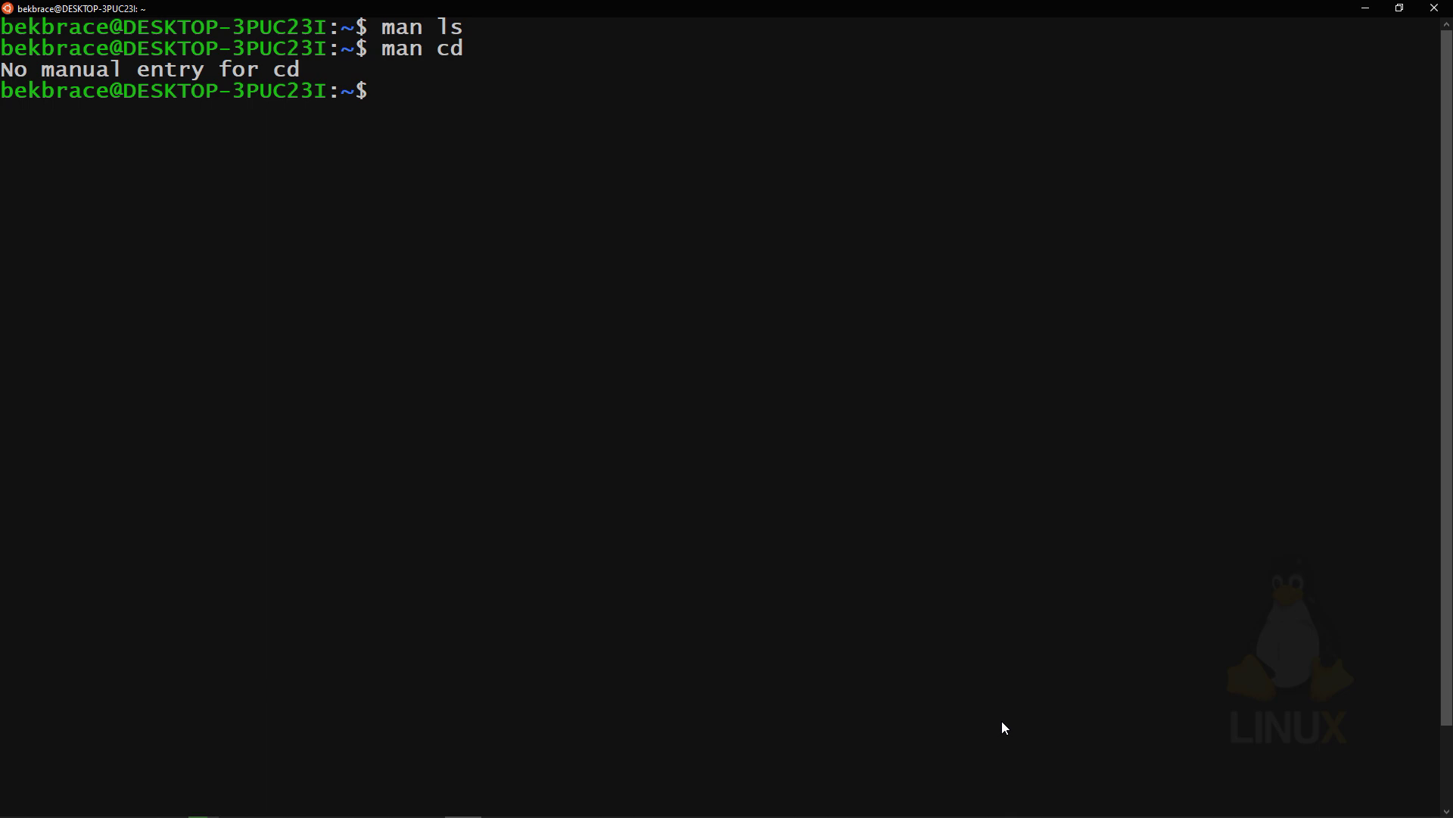
{"action": "key", "text": "ctrl+l"}
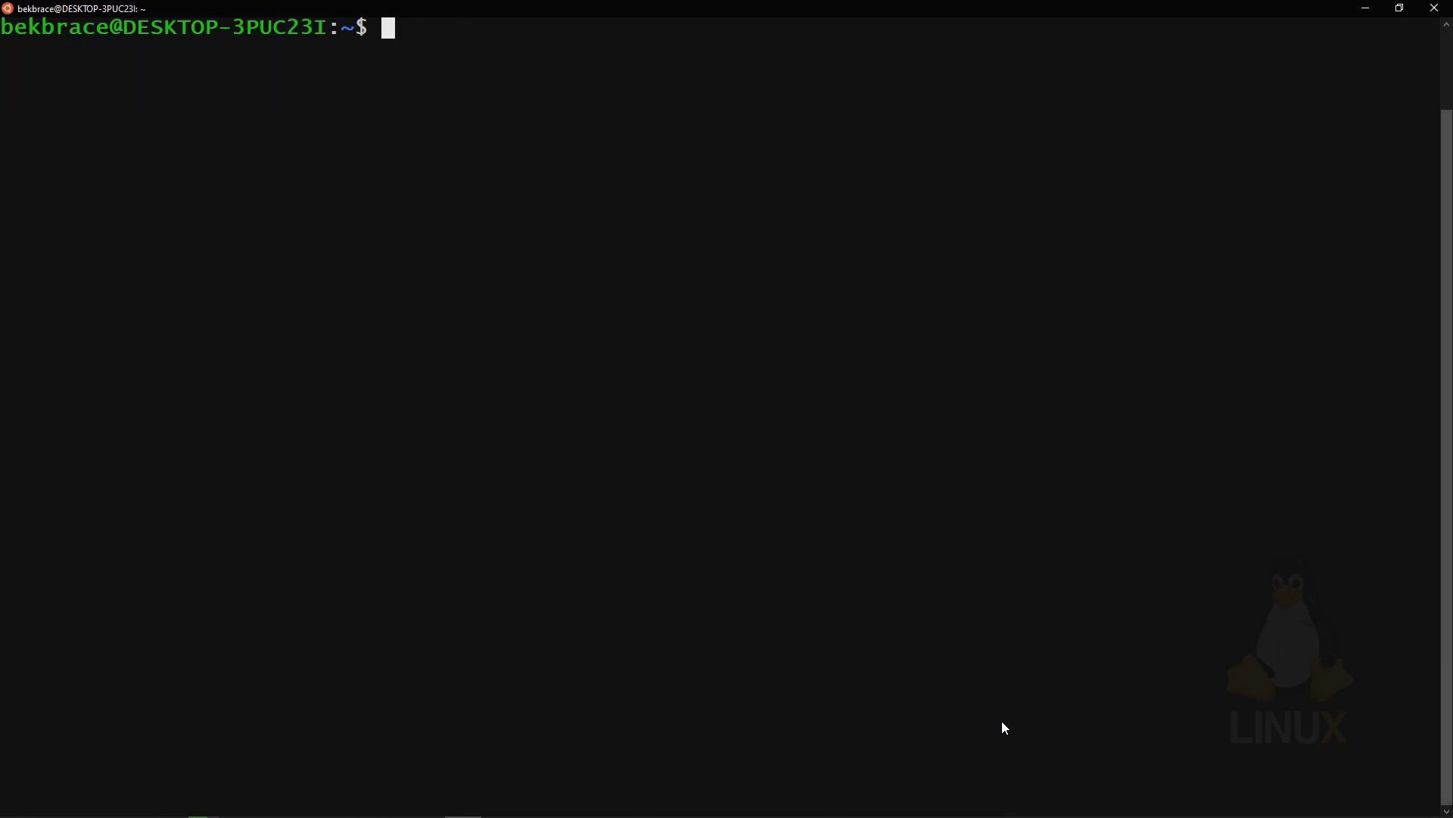
{"action": "type", "text": "mkdir --help"}
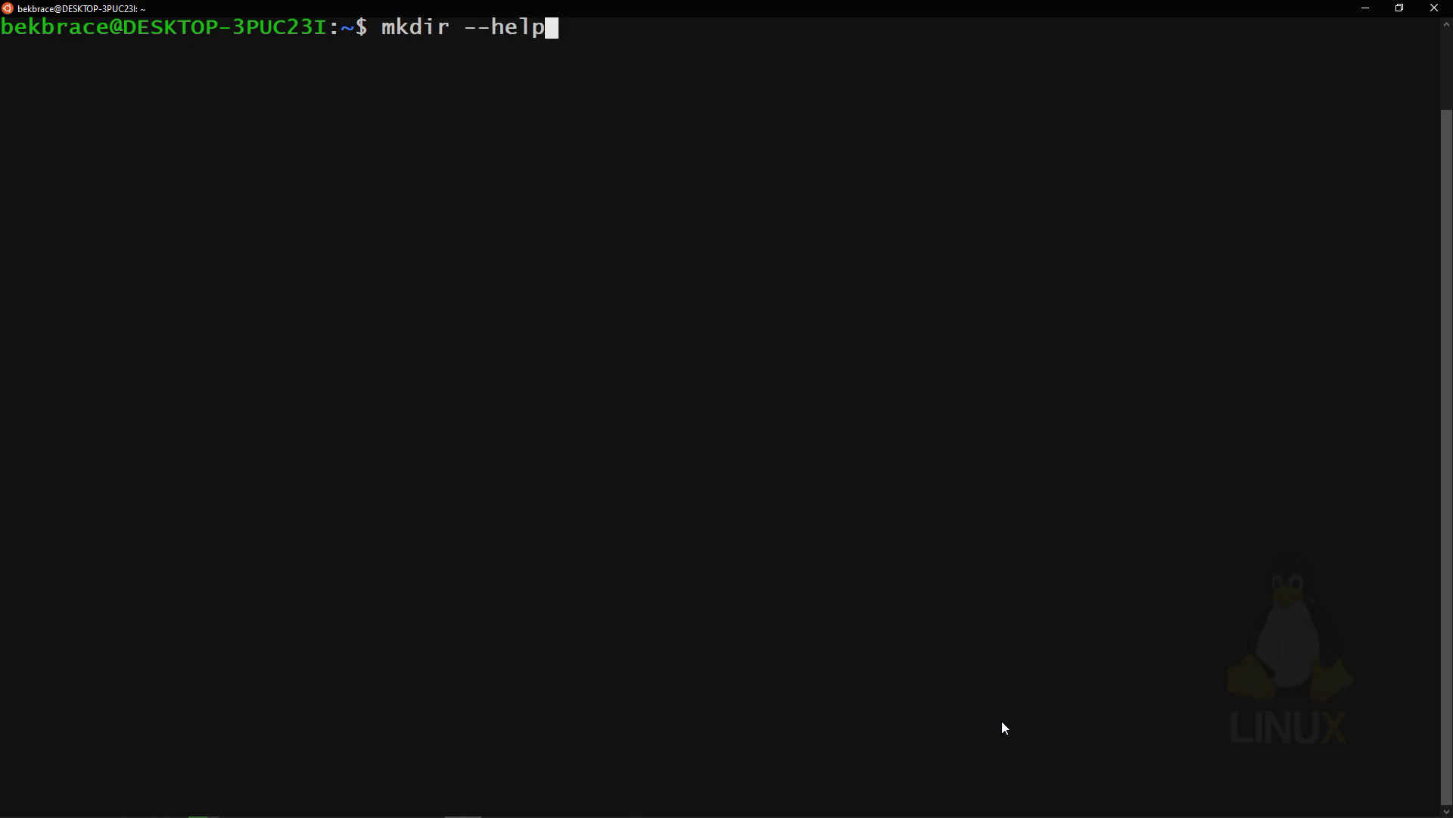
Step: Display the mkdir --help usage and options, then clear the screen
{"action": "key", "text": "Return"}
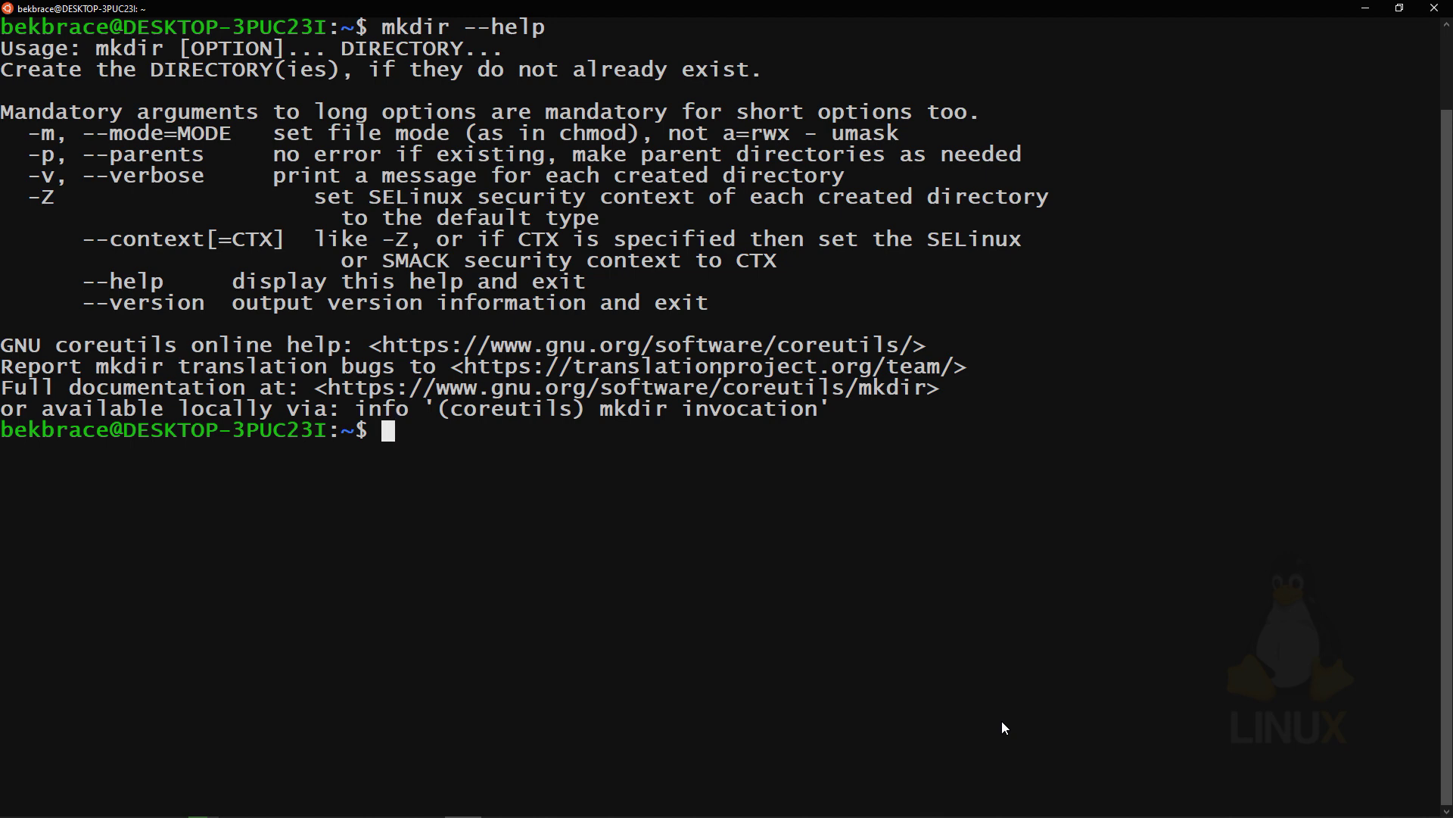
{"action": "key", "text": "ctrl+l"}
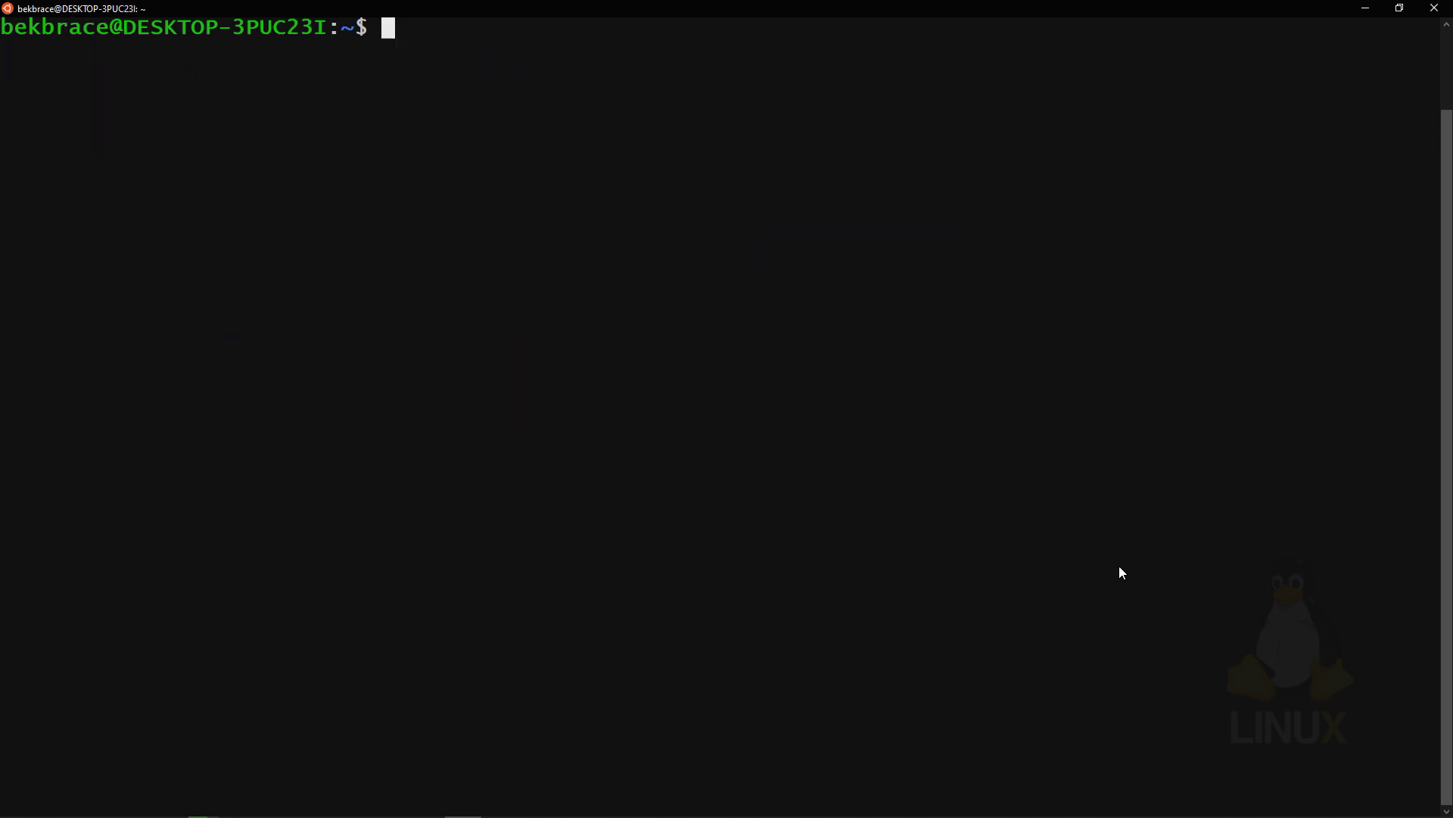
Step: Create sample.txt containing hello,world with echo and confirm it with ls
{"action": "type", "text": "echo hello"}
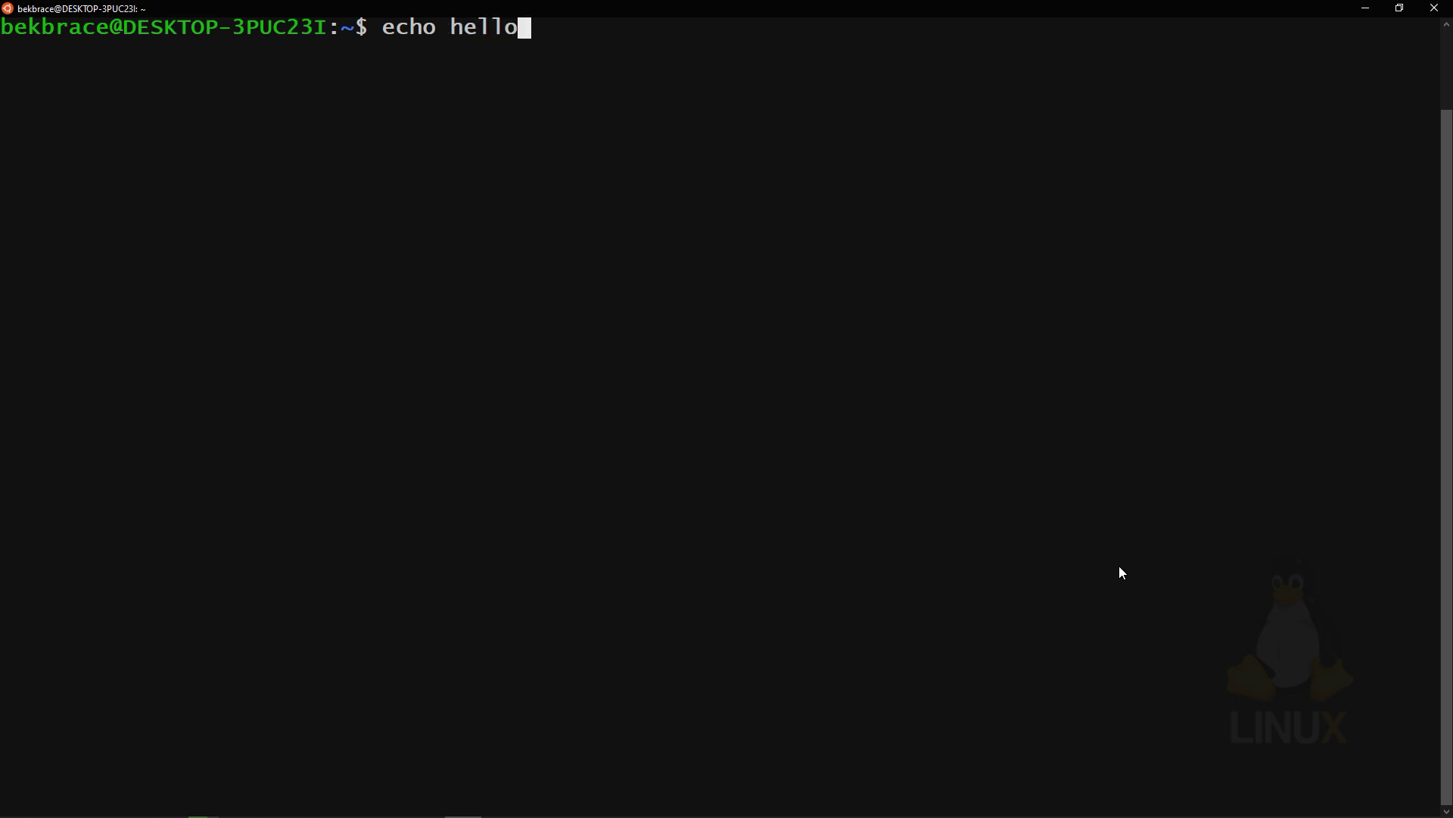
{"action": "type", "text": ",world >>"}
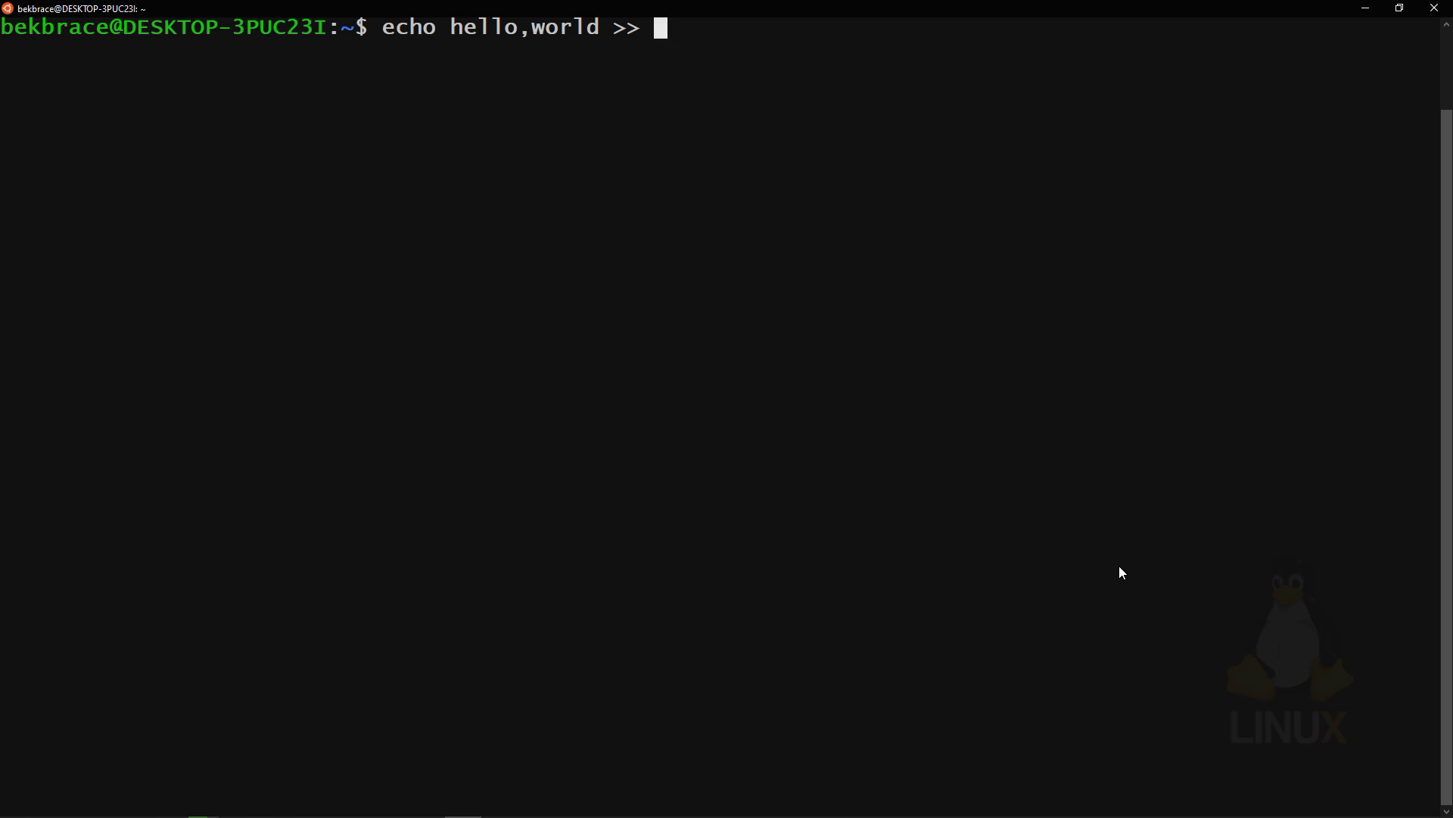
{"action": "type", "text": "sample.txt"}
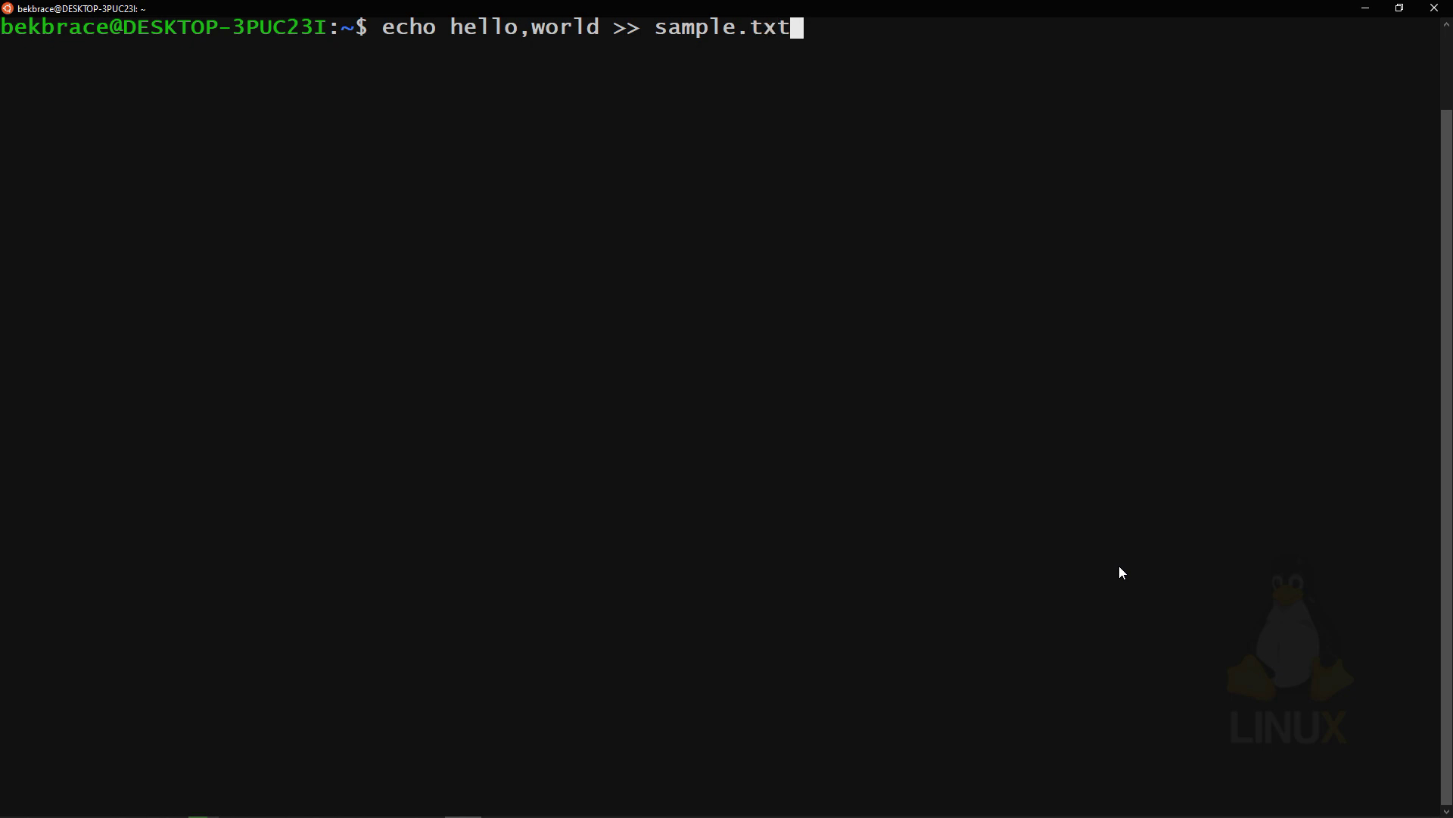
{"action": "key", "text": "Return"}
{"action": "type", "text": "ls"}
{"action": "key", "text": "Return"}
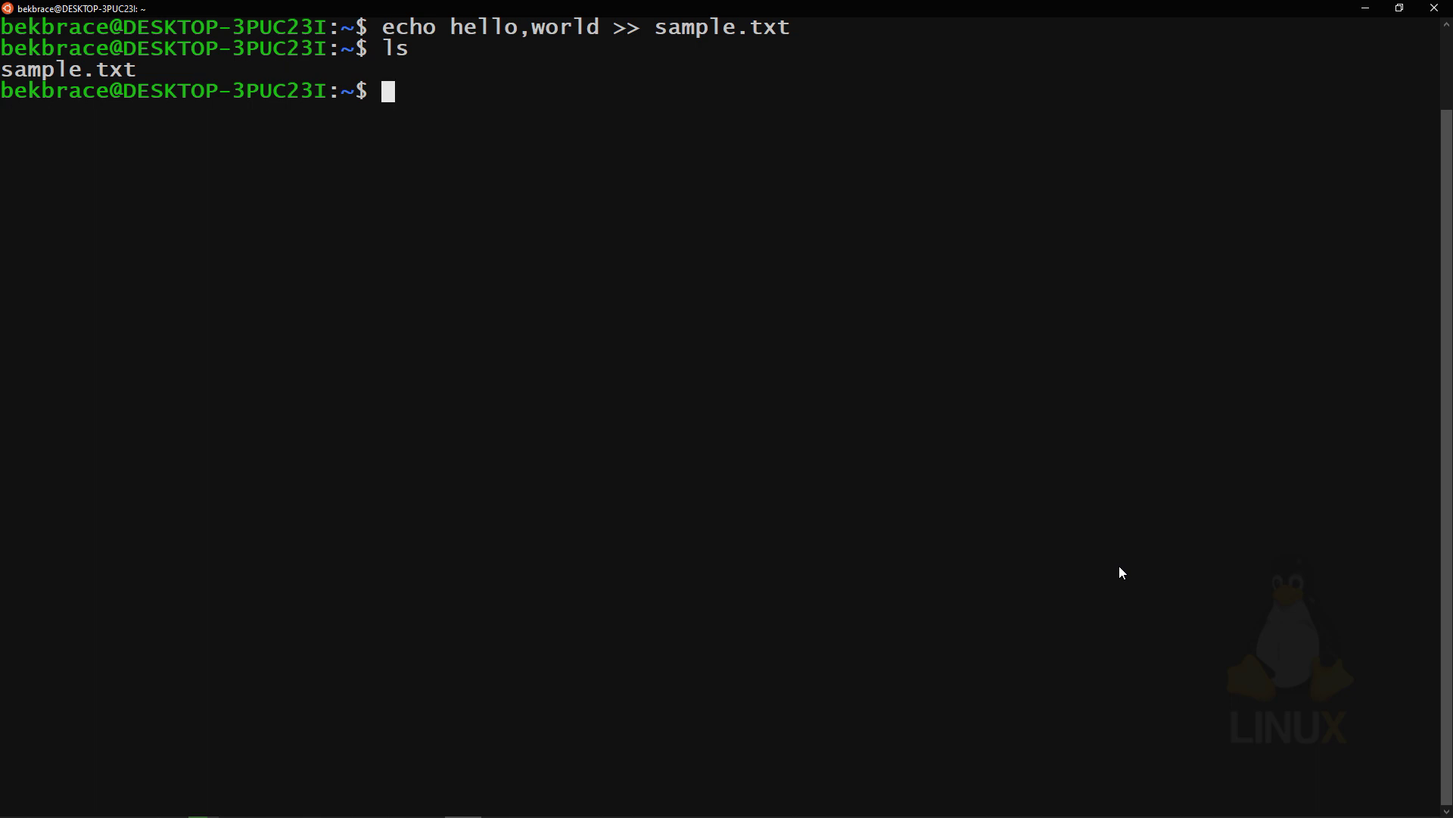
Step: Print sample.txt with cat, then clear the screen
{"action": "type", "text": "cat"}
{"action": "type", "text": "sample.txt"}
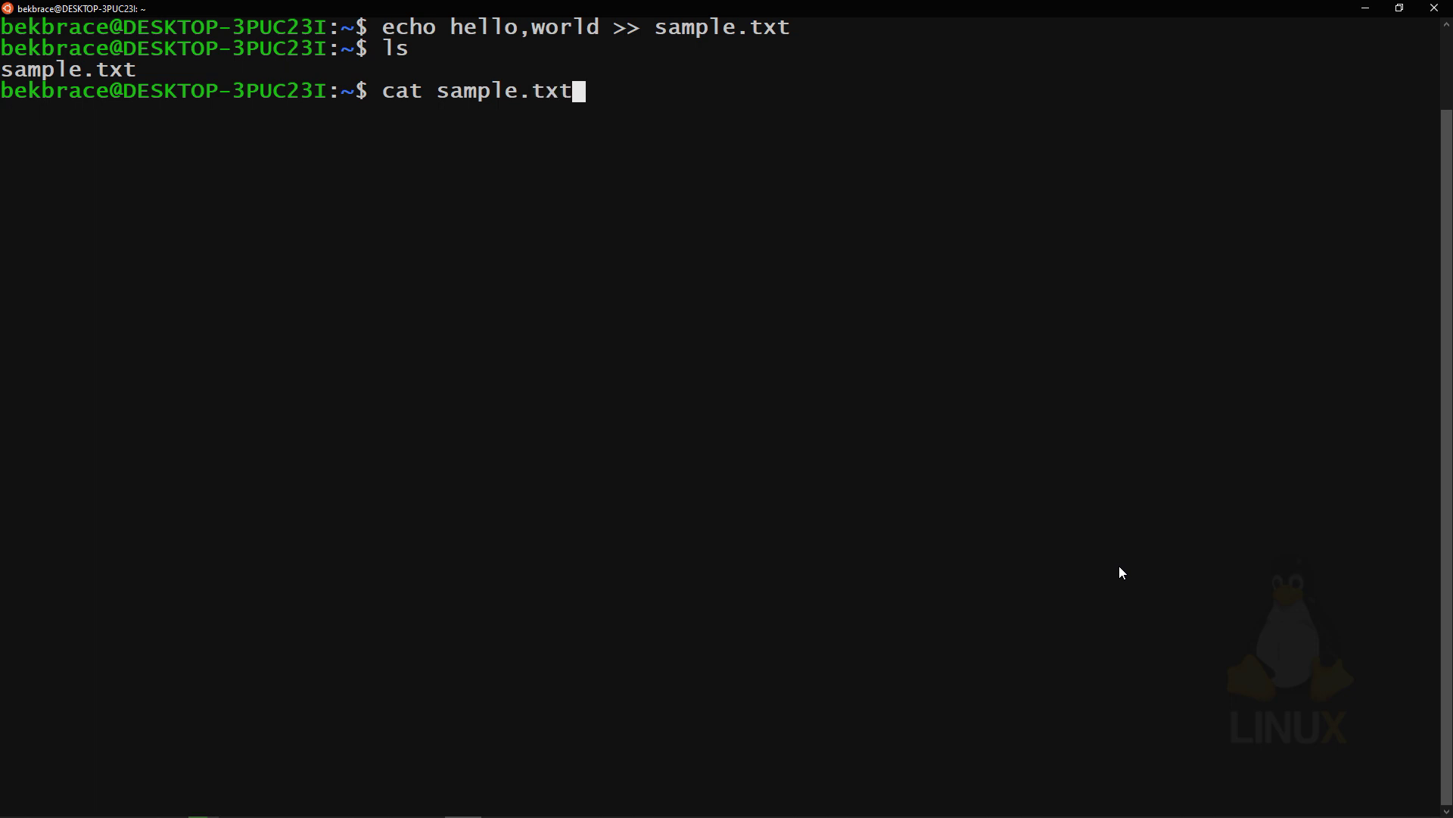
{"action": "key", "text": "Return"}
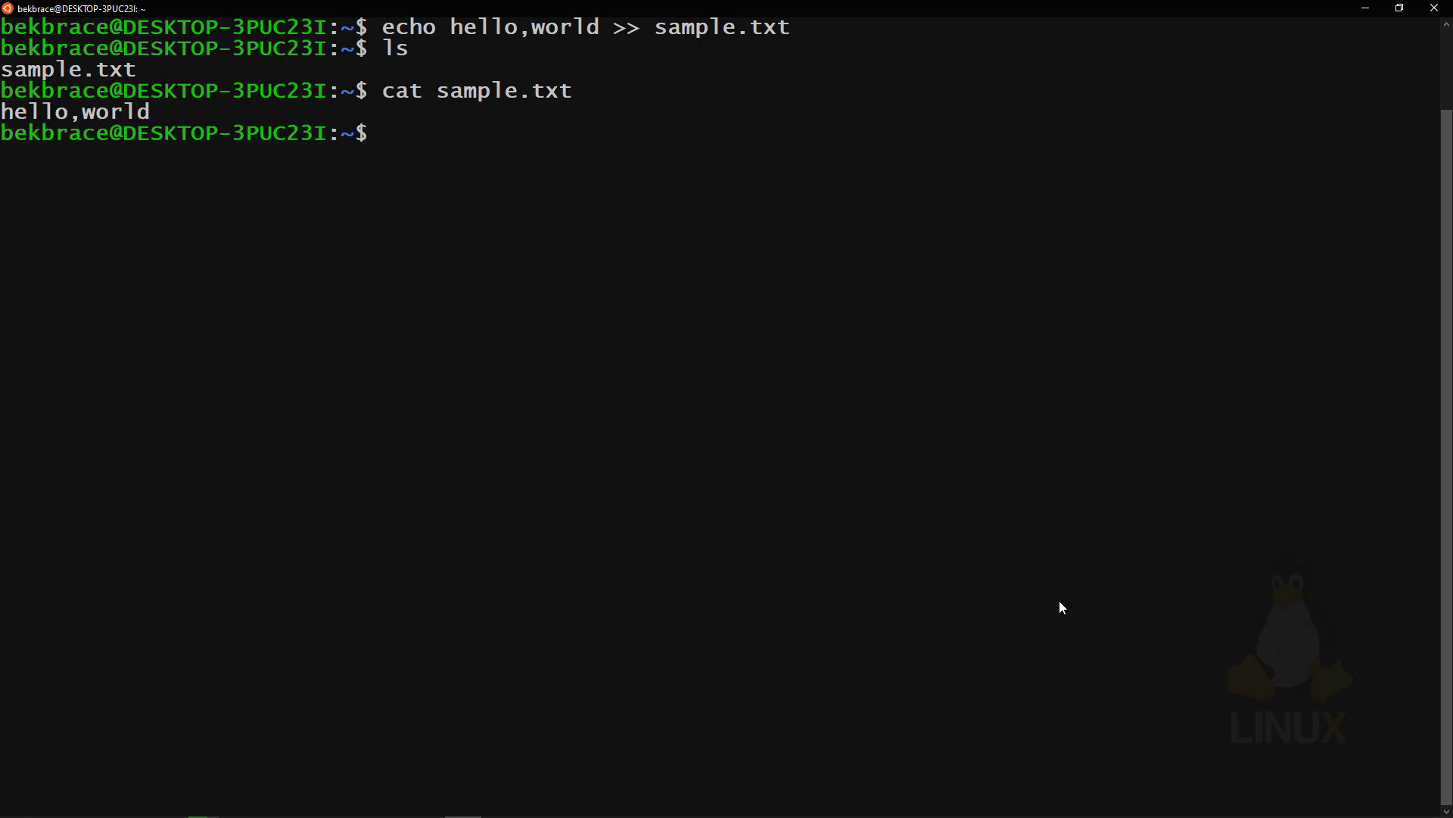
{"action": "key", "text": "ctrl+l"}
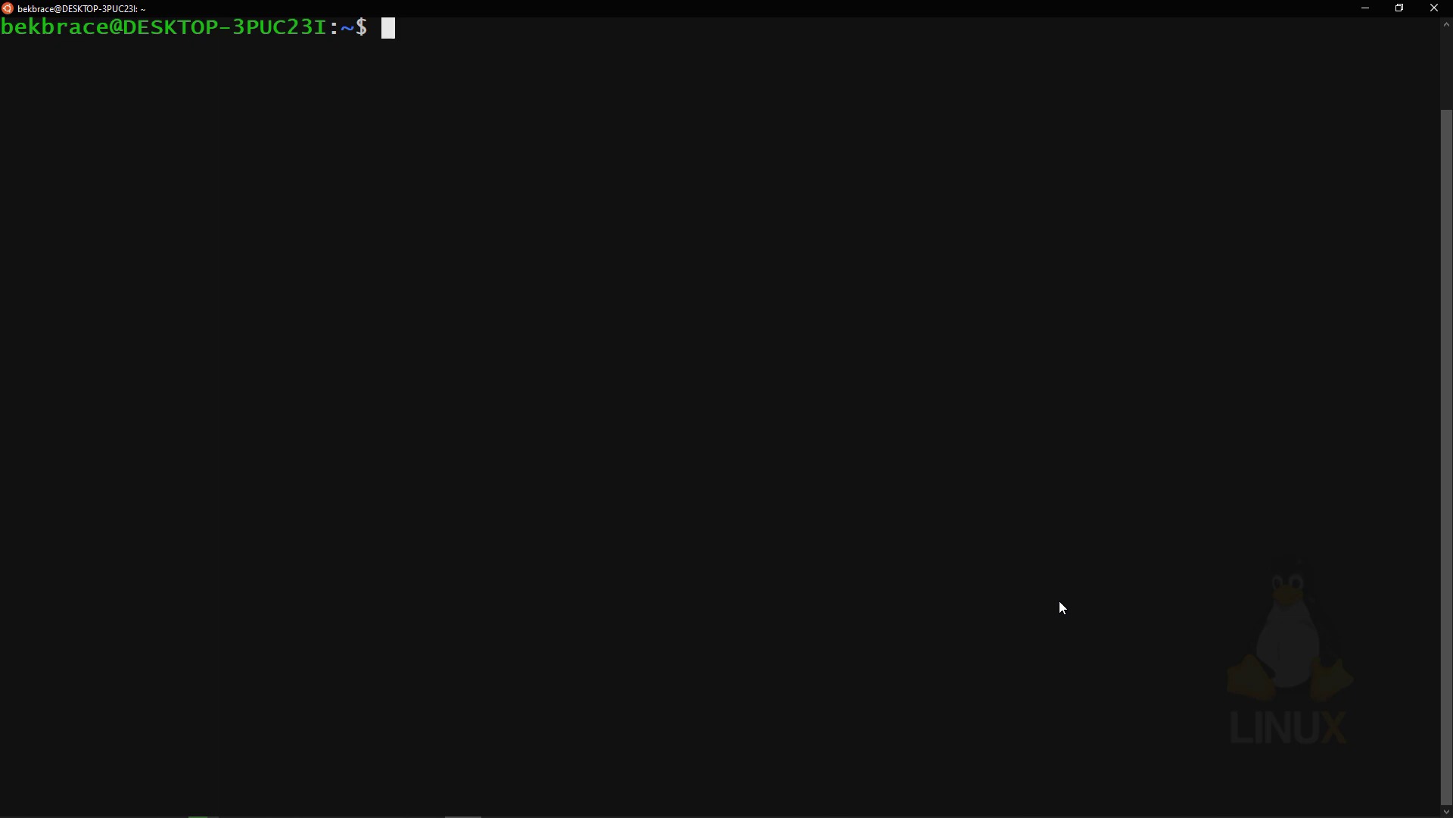
Step: Try Vim, then start GNU nano with an empty new buffer
{"action": "type", "text": "vim"}
{"action": "key", "text": "Return"}
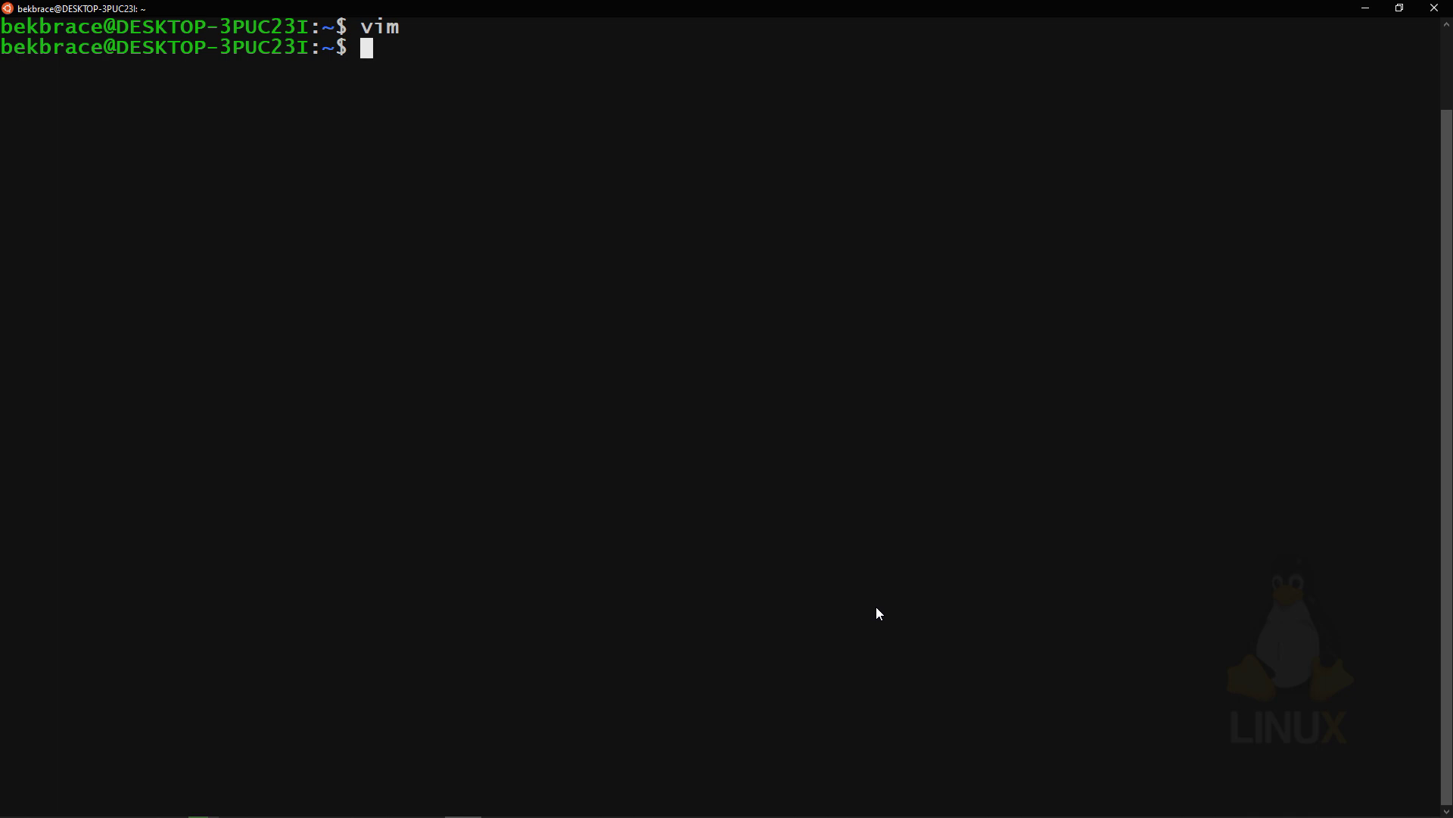
{"action": "type", "text": "nano"}
{"action": "key", "text": "Return"}
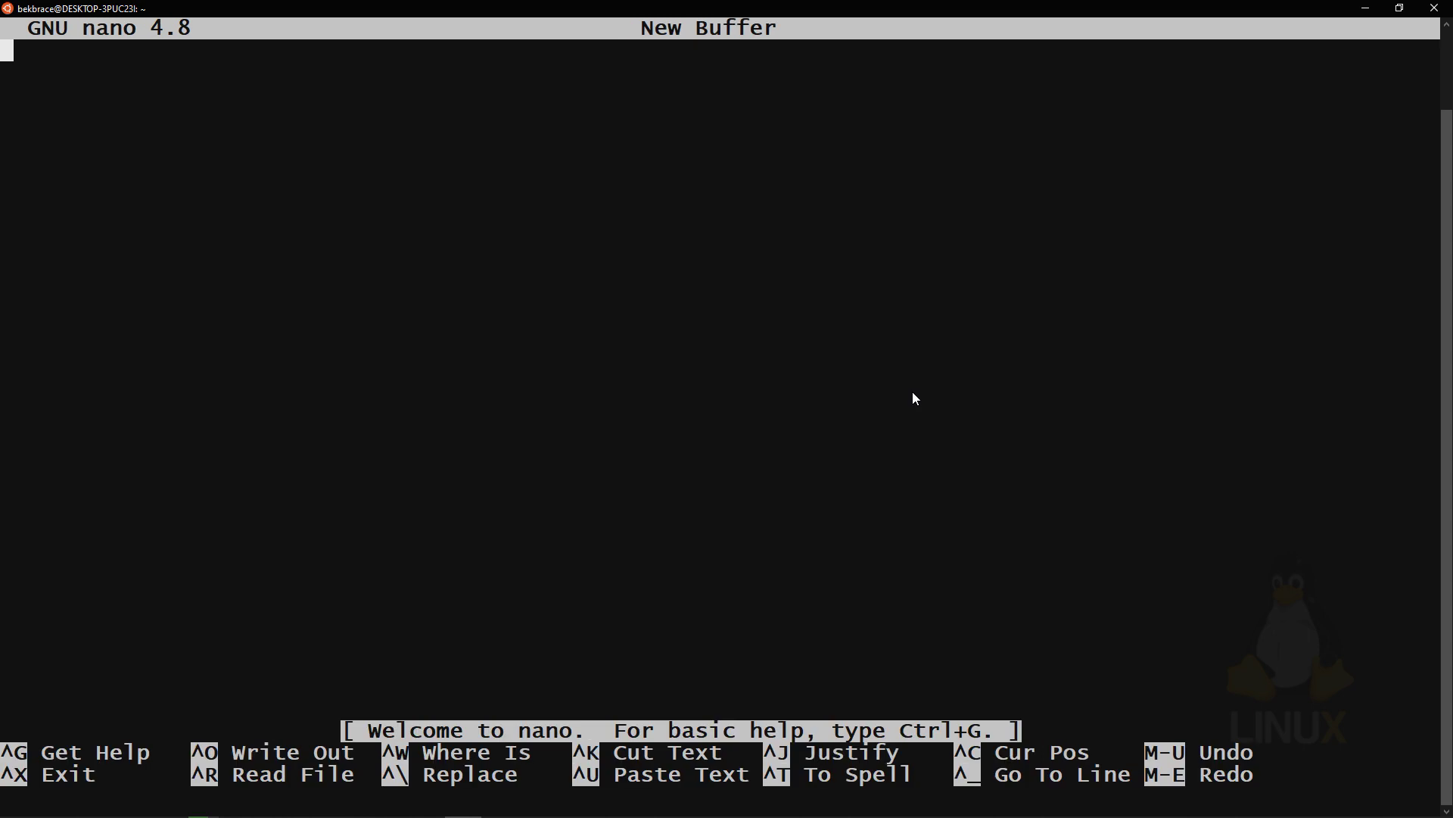
Step: Write a Python loop 'for i in range(10):' with an indented print(i) body
{"action": "key", "text": "Return"}
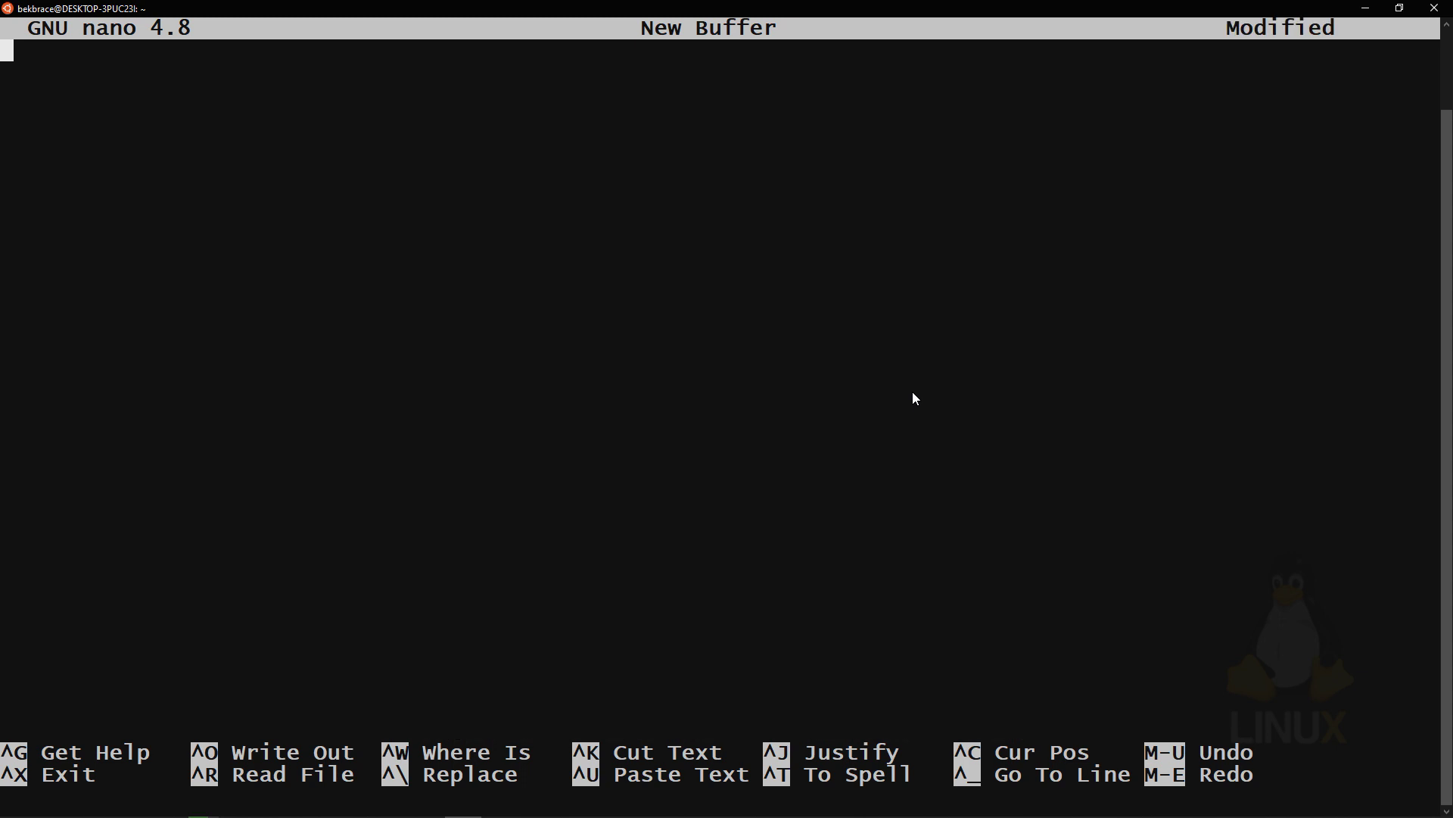
{"action": "type", "text": "for i in range(10):"}
{"action": "key", "text": "Return"}
{"action": "key", "text": "Tab"}
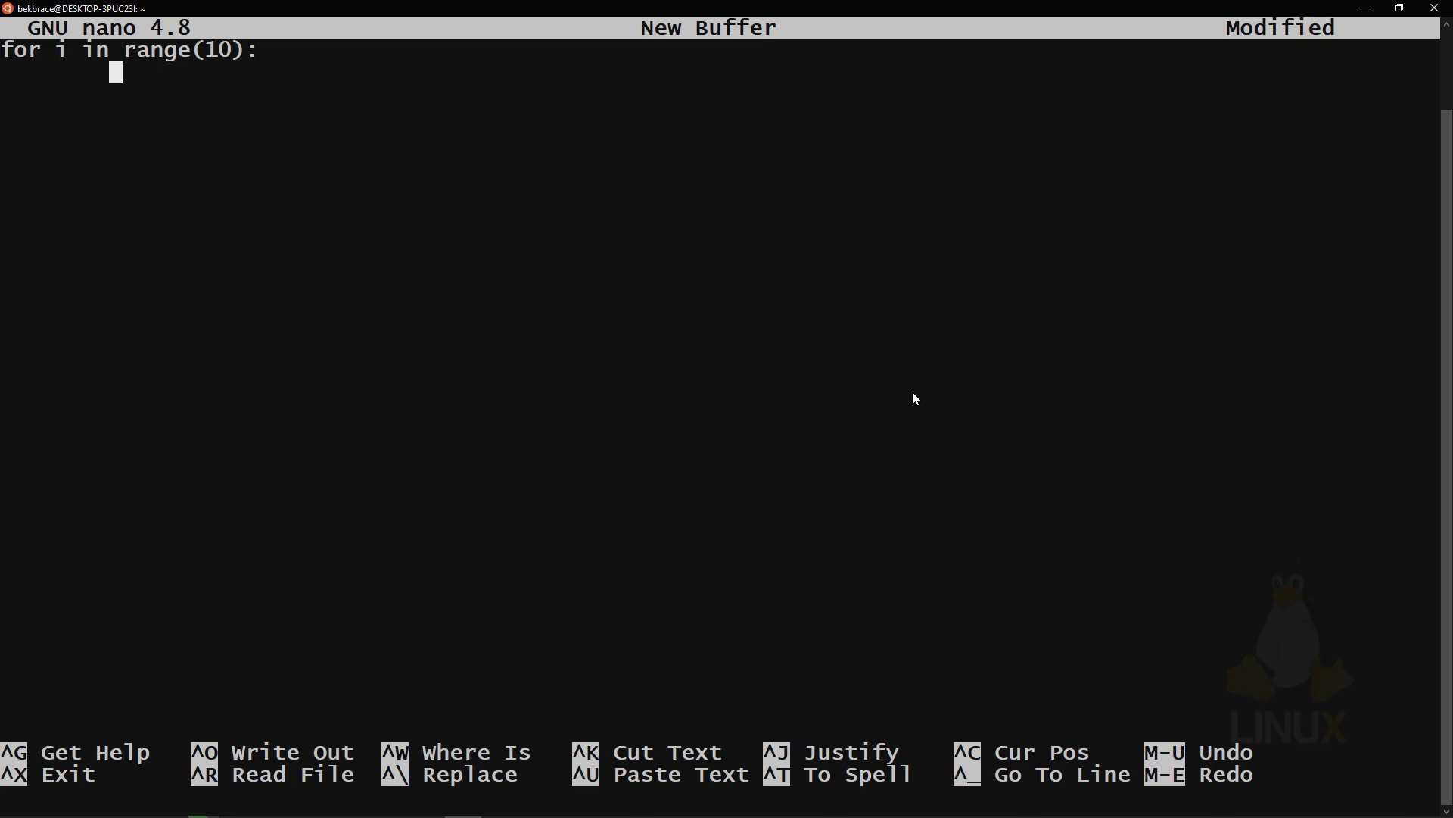
{"action": "type", "text": "print(i)"}
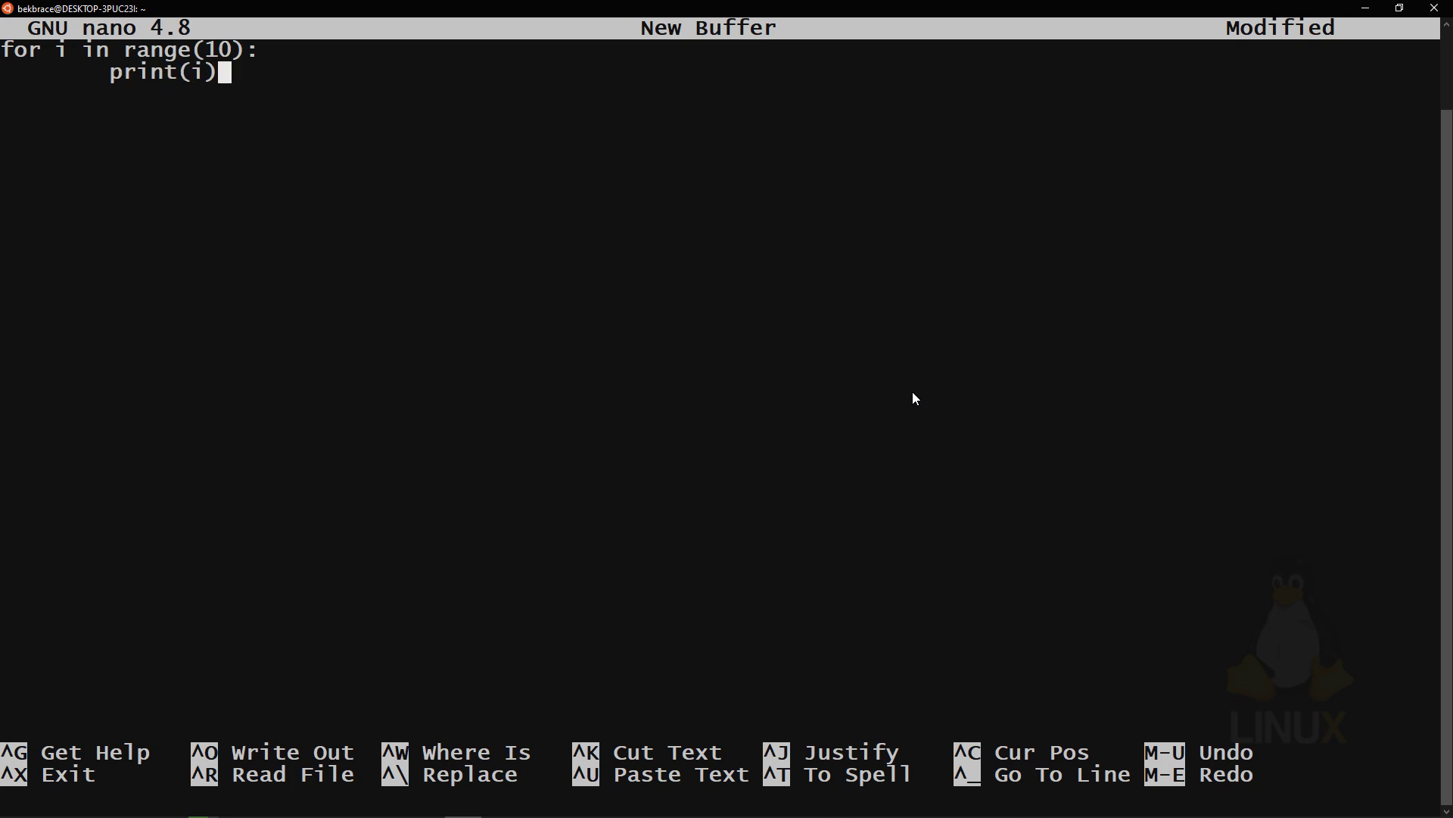
{"action": "key", "text": "Return"}
Step: Save the buffer as loop.py and exit nano to the shell
{"action": "key", "text": "ctrl+o"}
{"action": "type", "text": "l"}
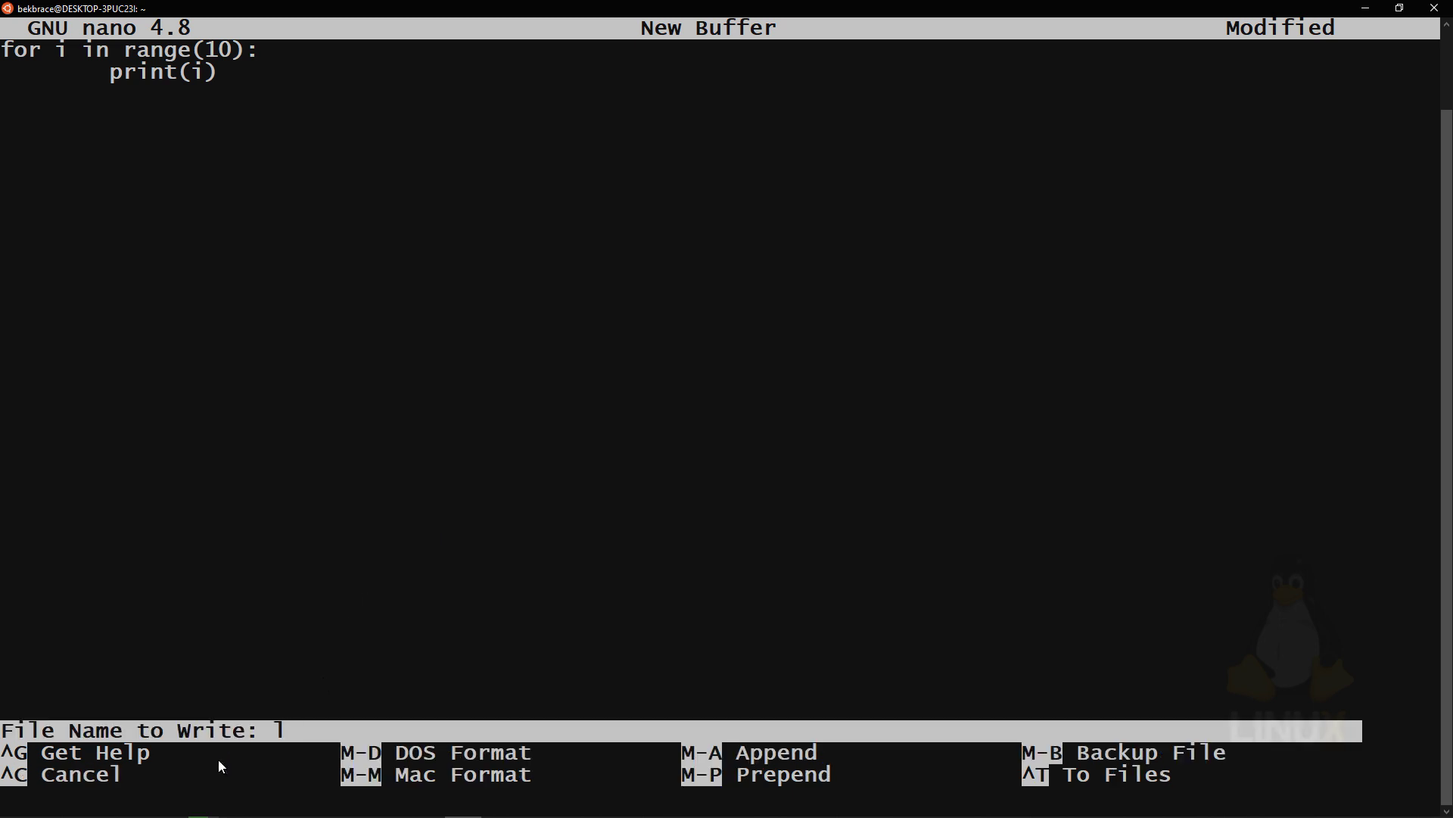
{"action": "type", "text": "oop.py"}
{"action": "key", "text": "Return"}
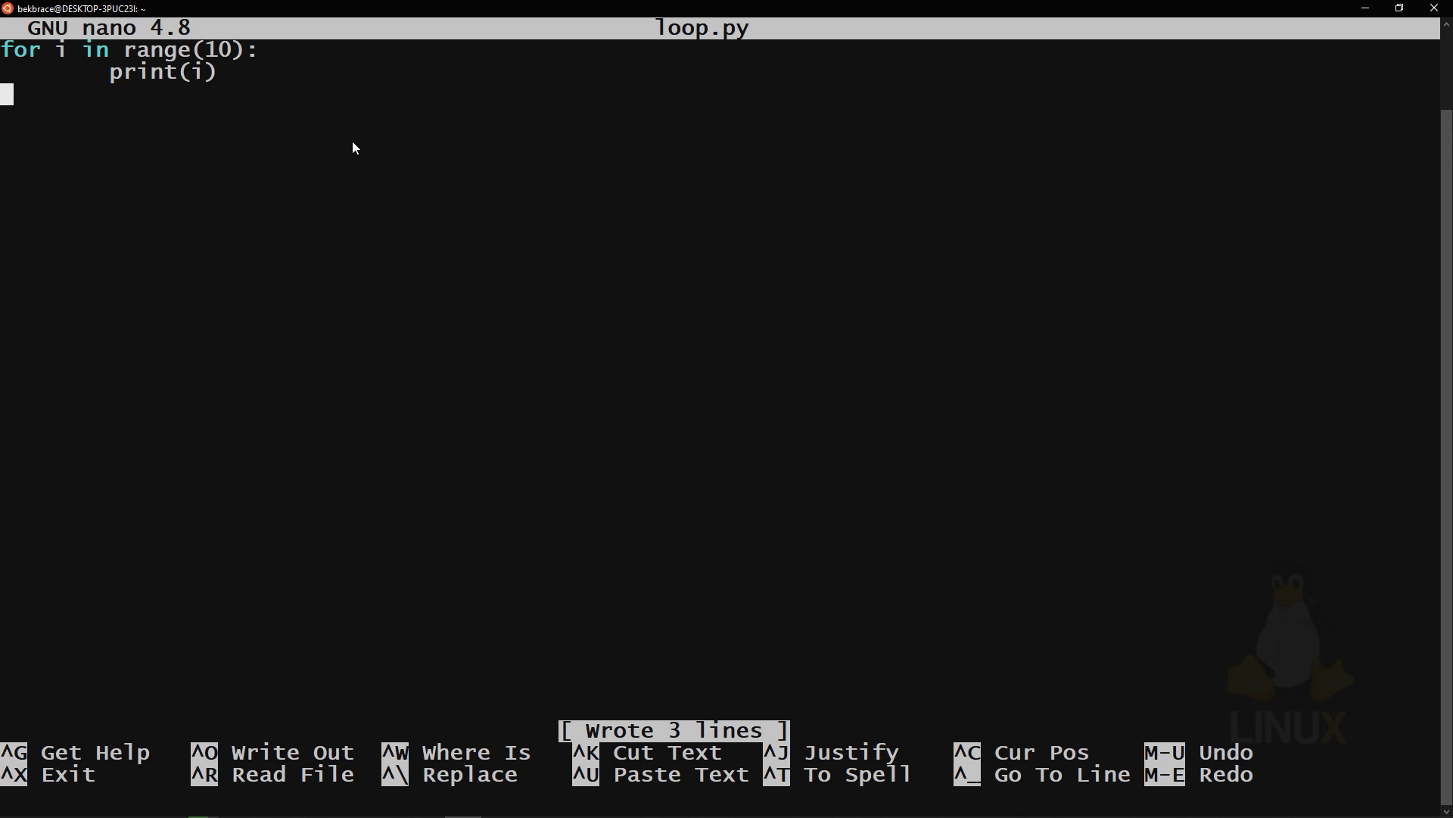
{"action": "key", "text": "ctrl+x"}
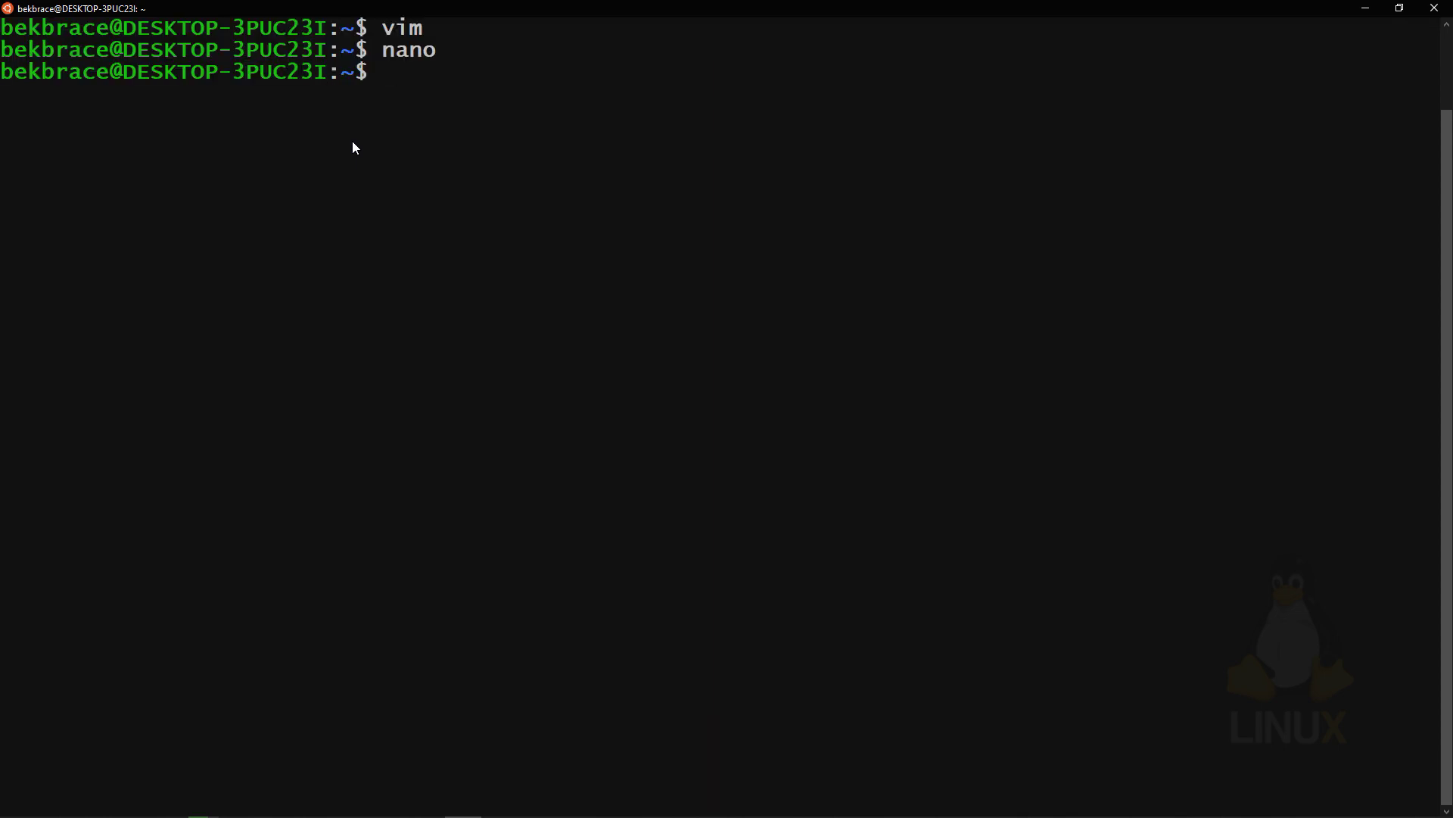
Step: List files to confirm loop.py, run python3 loop.py printing 0 through 9, then clear the screen
{"action": "type", "text": "ls"}
{"action": "key", "text": "Return"}
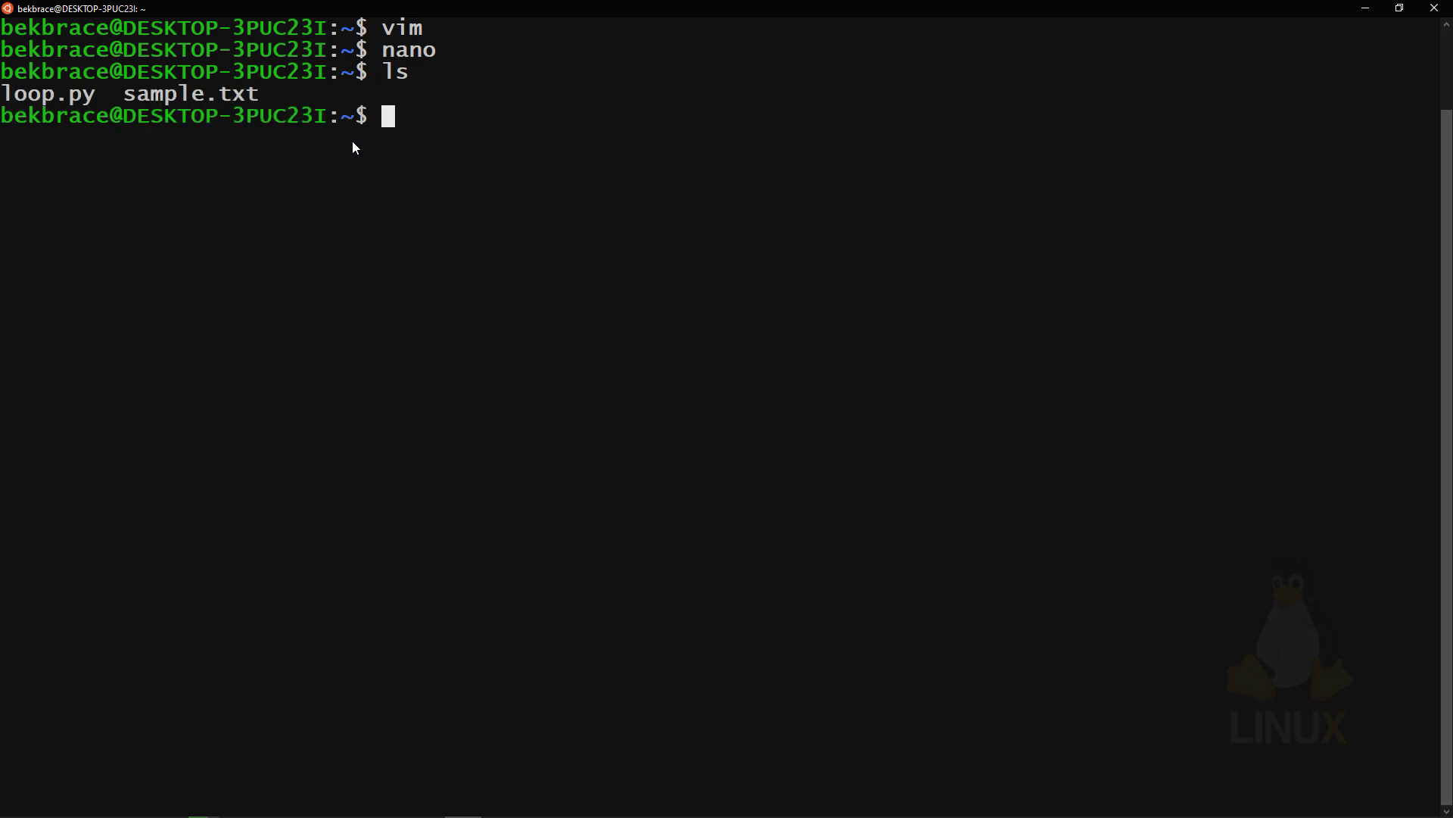
{"action": "type", "text": "python3"}
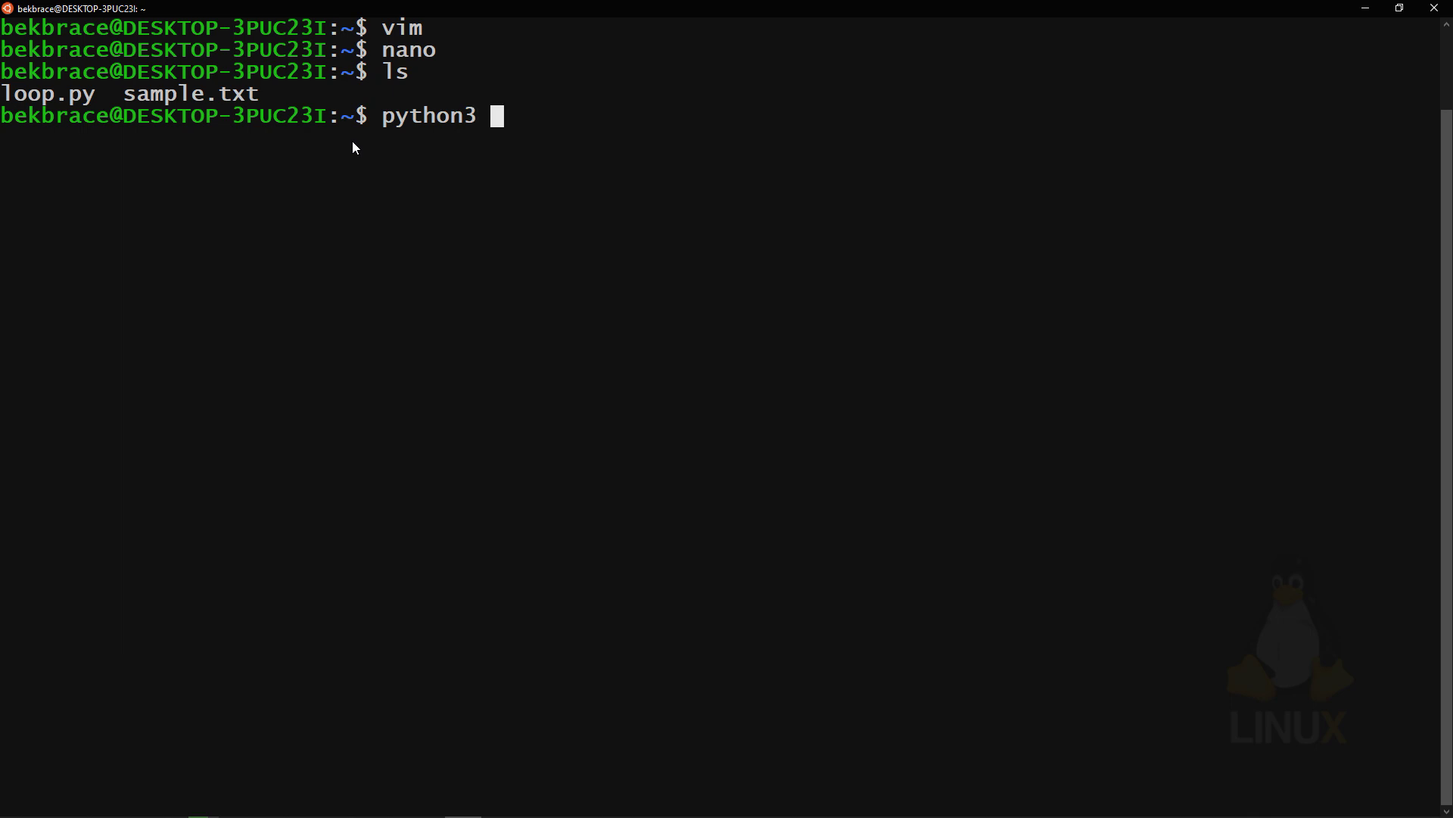
{"action": "type", "text": "loop.py"}
{"action": "key", "text": "Return"}
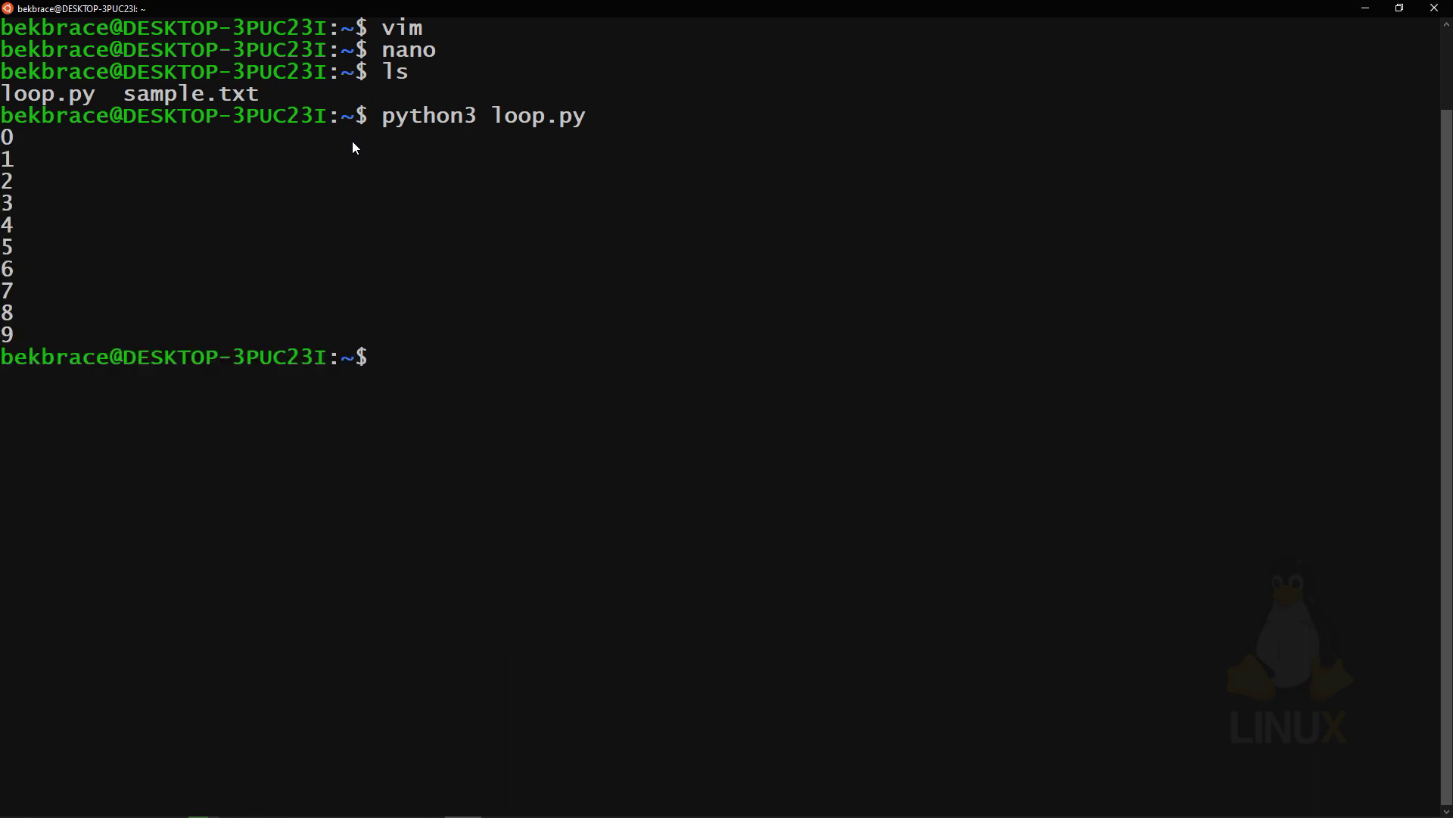
{"action": "key", "text": "ctrl+l"}
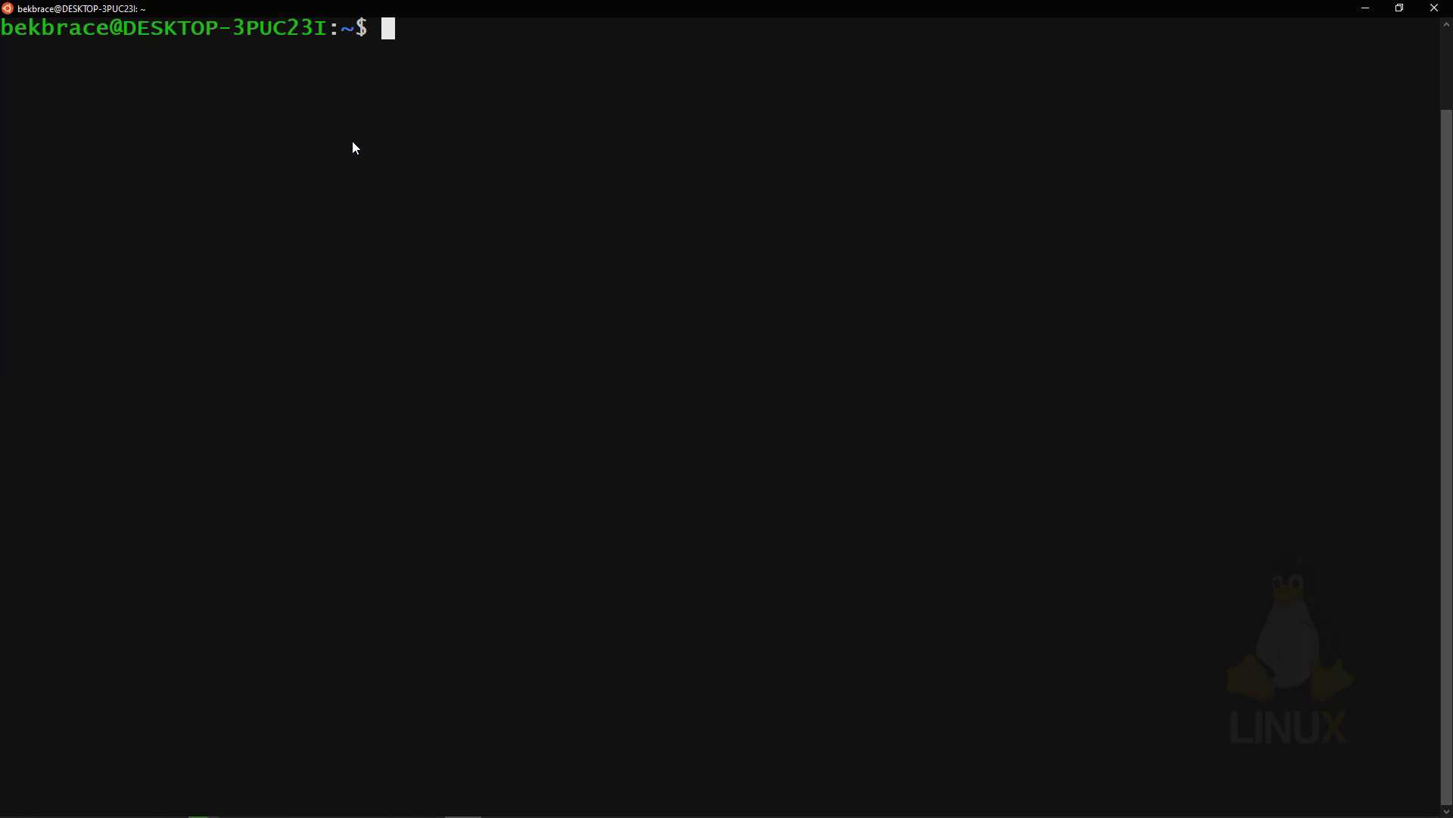
{"action": "type", "text": "top"}
{"action": "key", "text": "Return"}
Step: Show kernel name, full system info, version and release (5.4.72-microsoft-standard-WSL2) with uname, -a, -v, -r
{"action": "type", "text": "uname"}
{"action": "key", "text": "Return"}
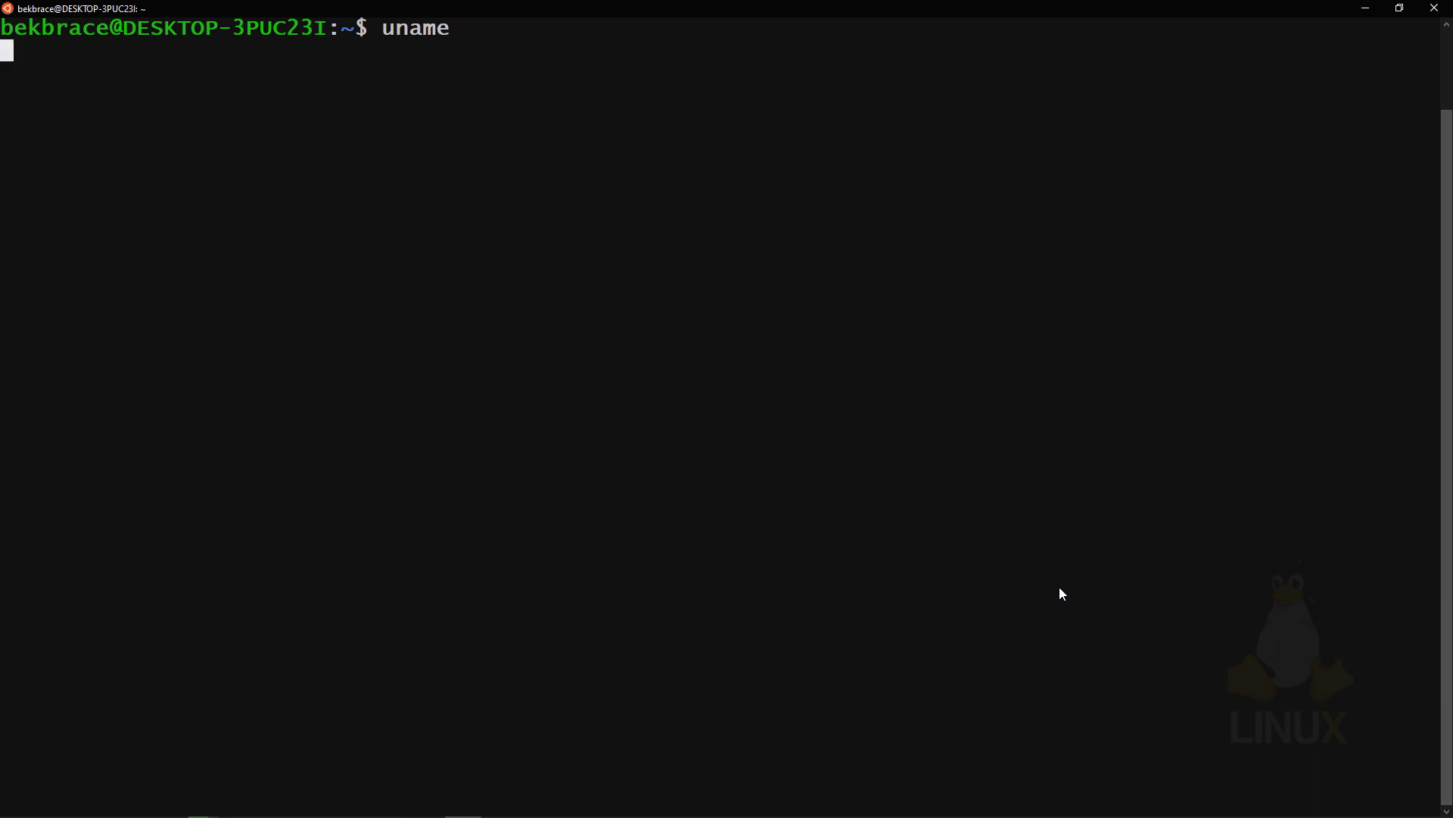
{"action": "type", "text": "uname -a"}
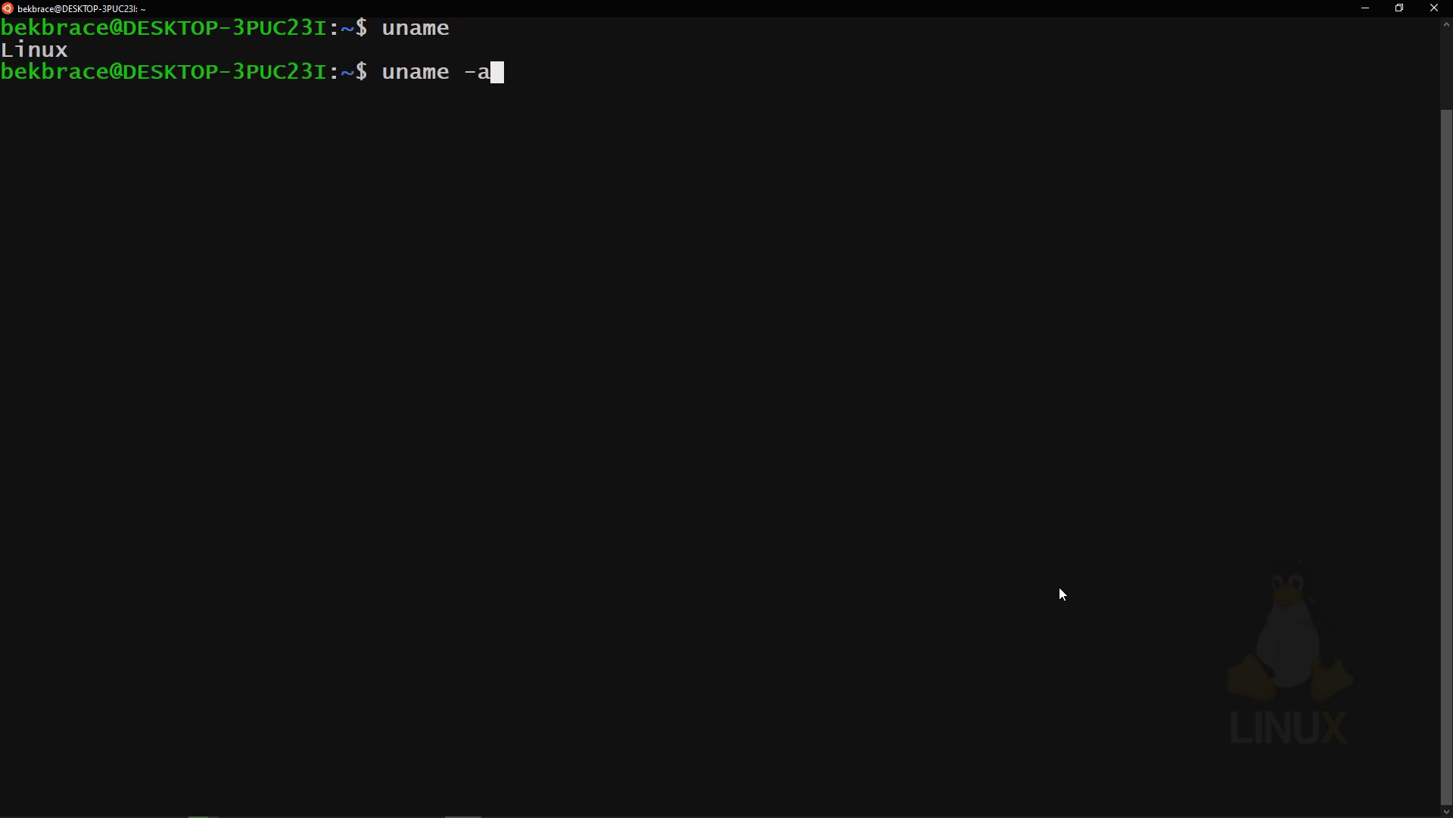
{"action": "key", "text": "Return"}
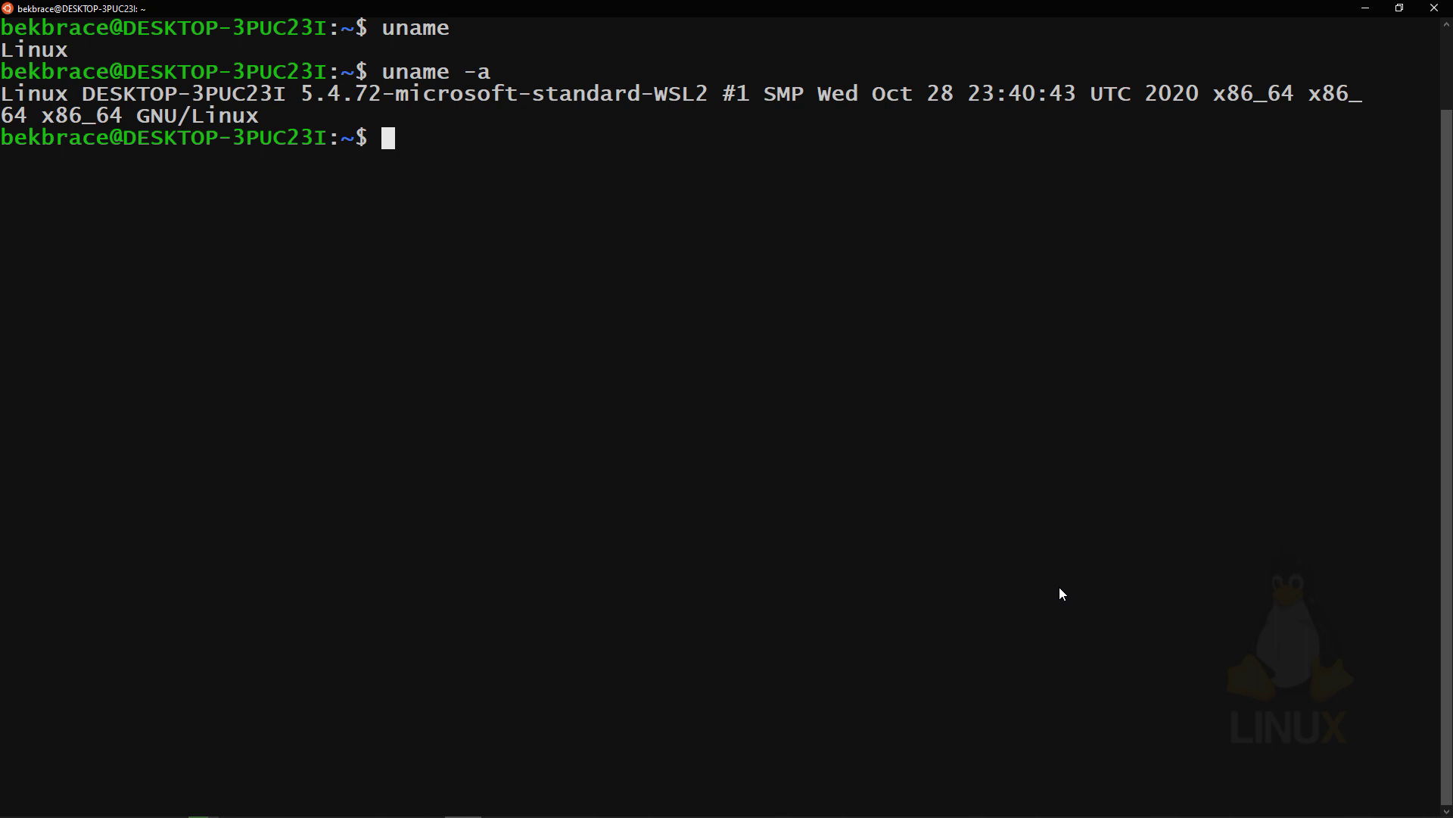
{"action": "type", "text": "uname -v"}
{"action": "key", "text": "Return"}
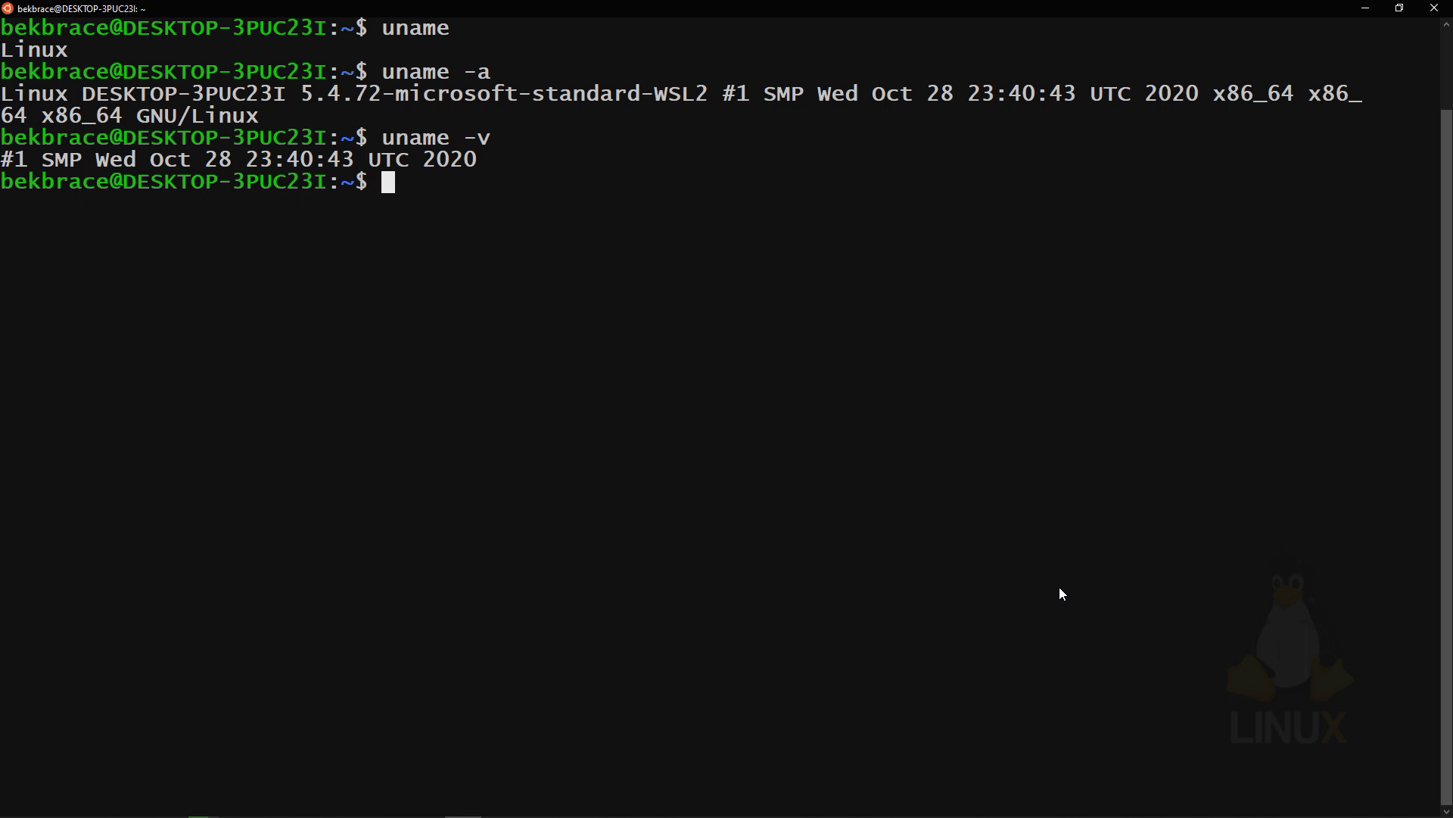
{"action": "type", "text": "uname -r"}
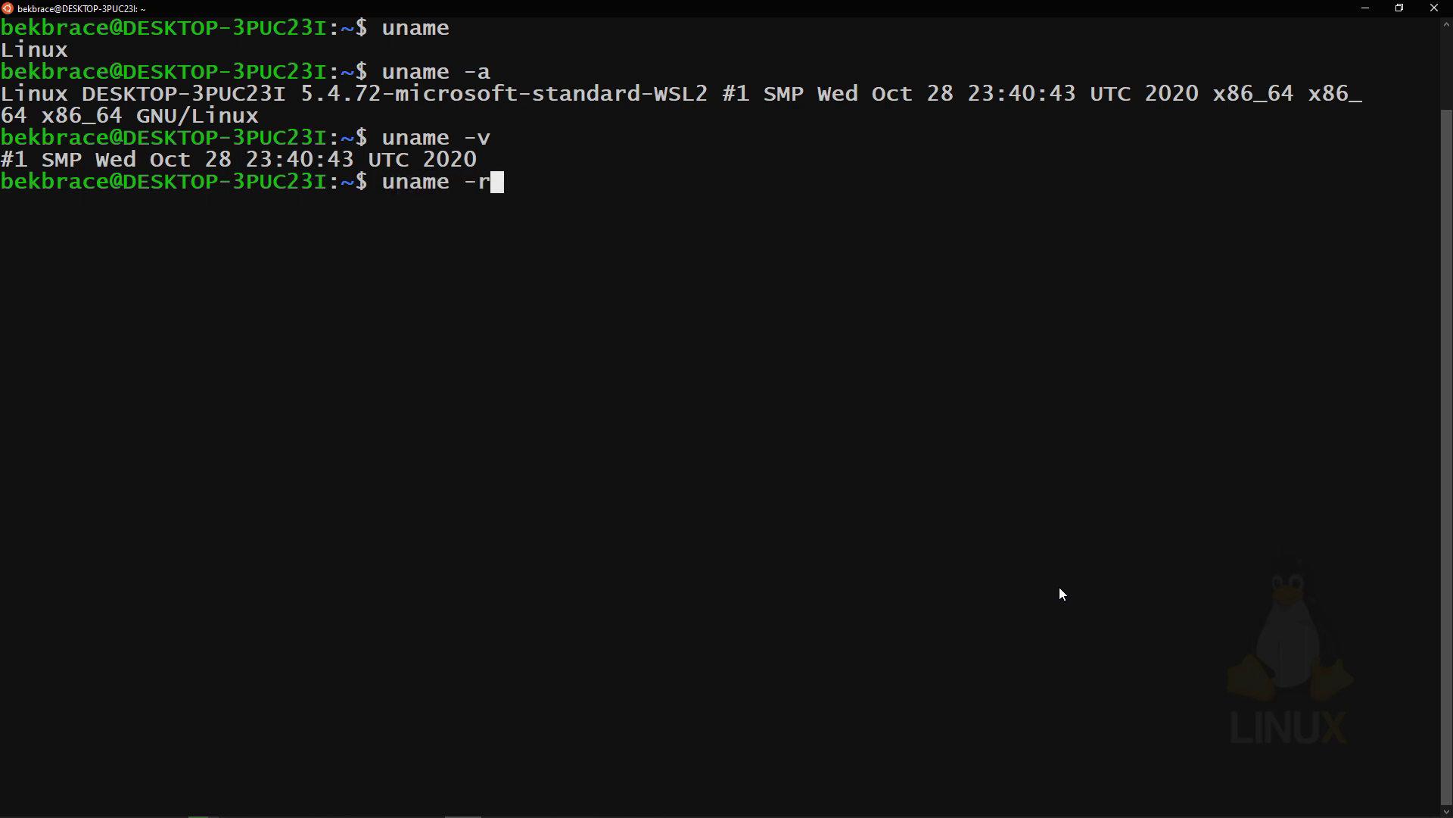
{"action": "key", "text": "Return"}
Step: Display the machine's host name with uname -n and hostname
{"action": "type", "text": "uname -n"}
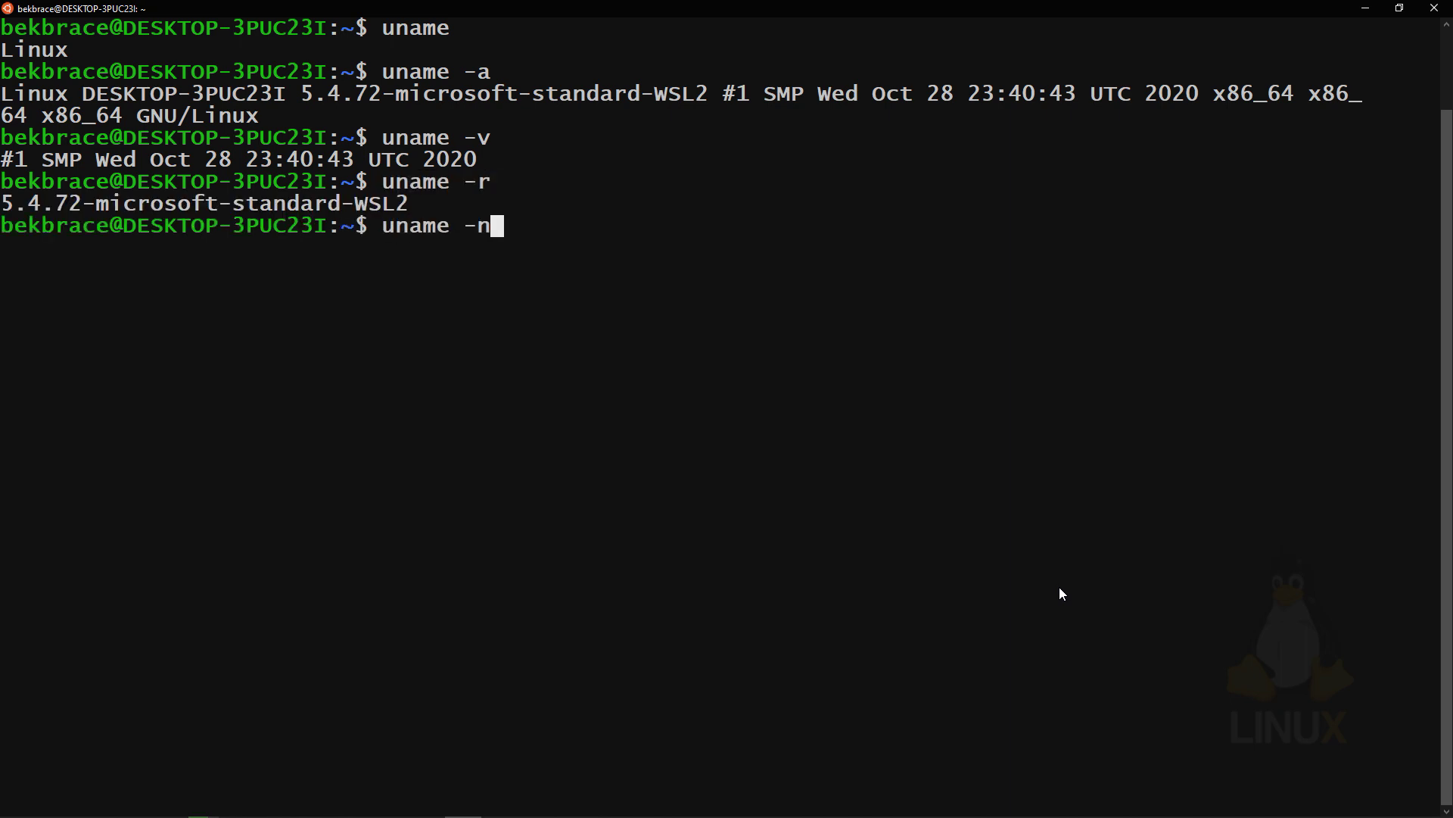
{"action": "key", "text": "Return"}
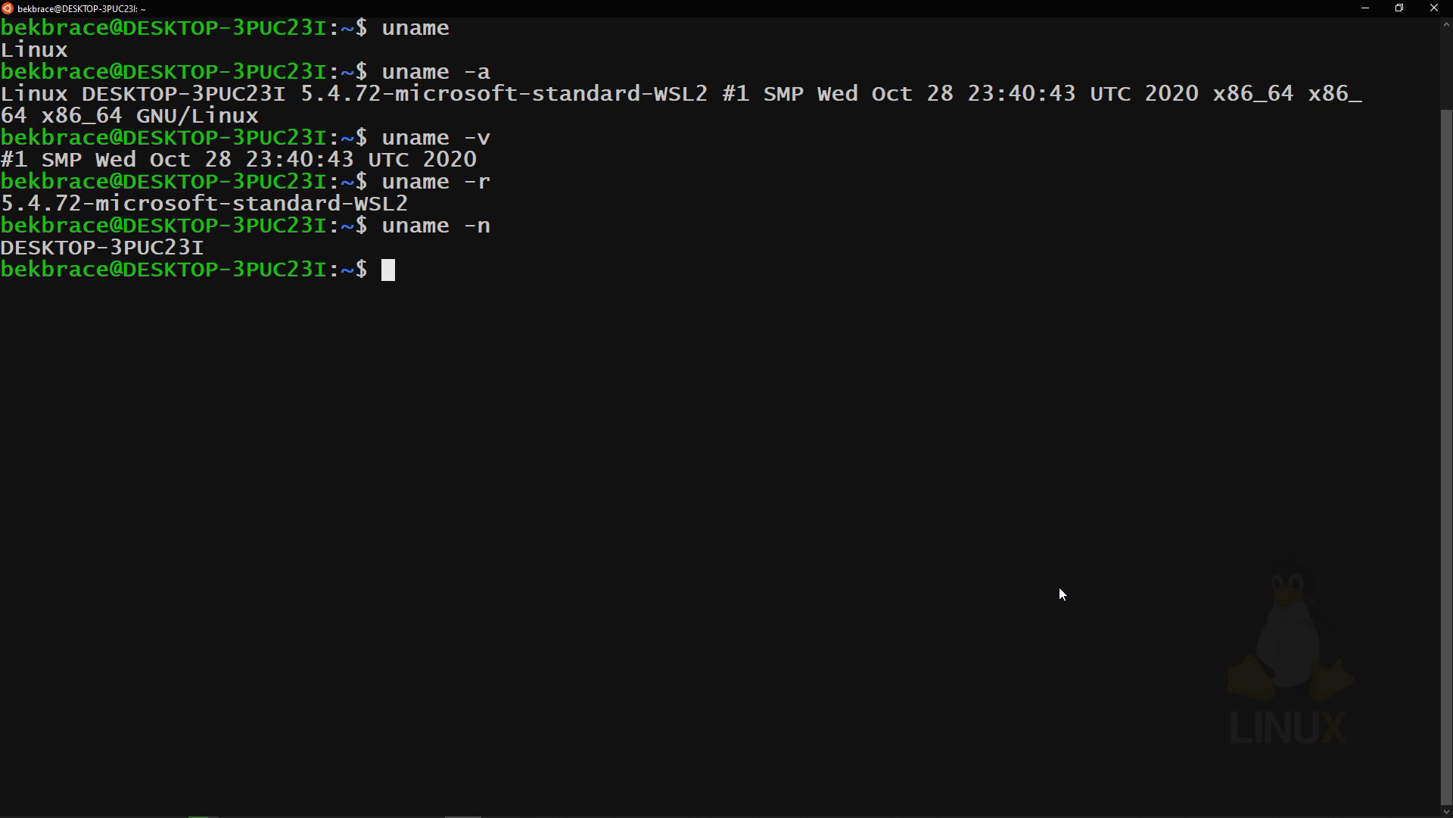
{"action": "type", "text": "hostname"}
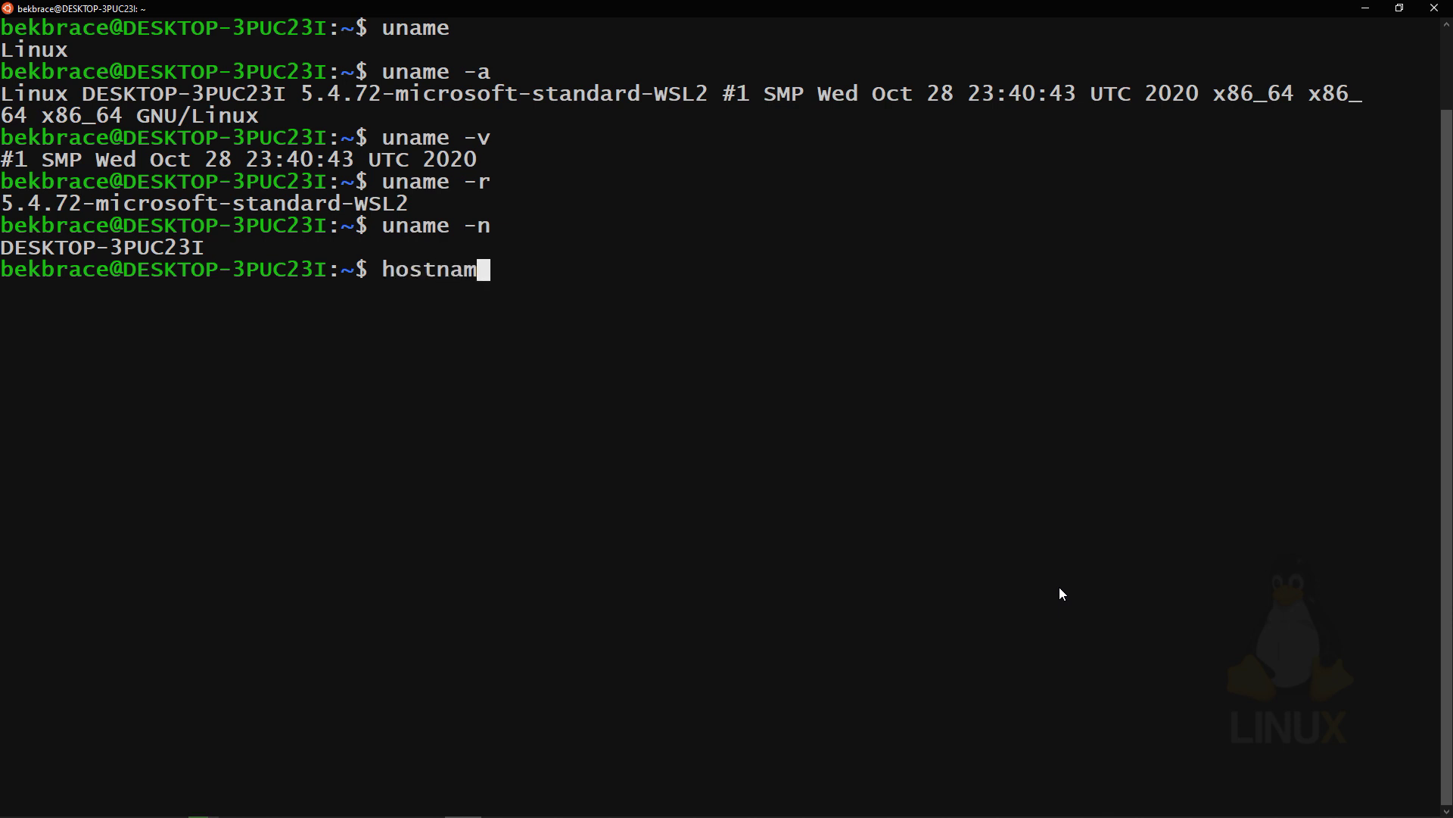
{"action": "key", "text": "Return"}
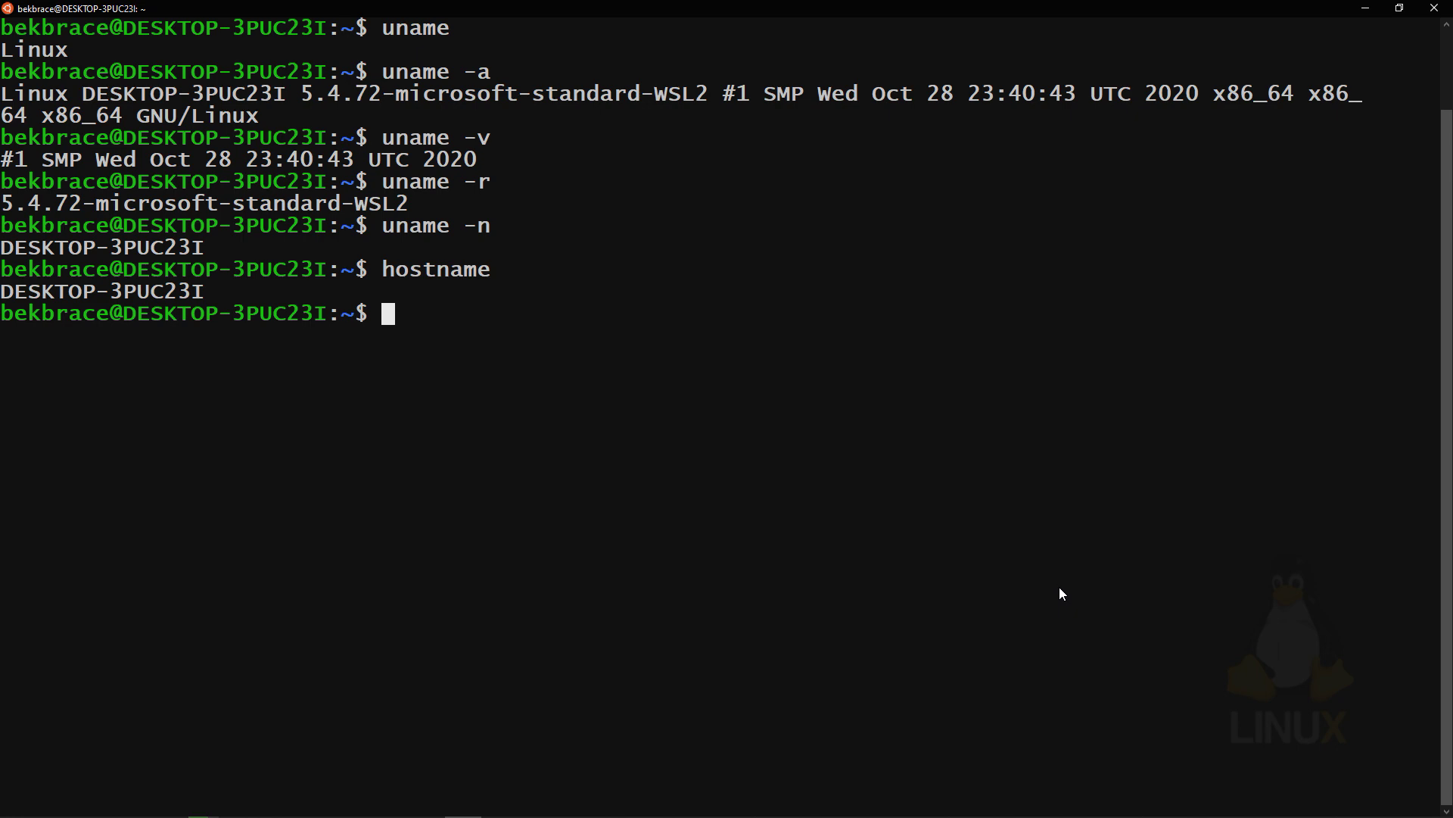
Step: Inspect network interfaces and connections with ifconfig, ip addr show and netstat
{"action": "type", "text": "ifconfig"}
{"action": "key", "text": "Return"}
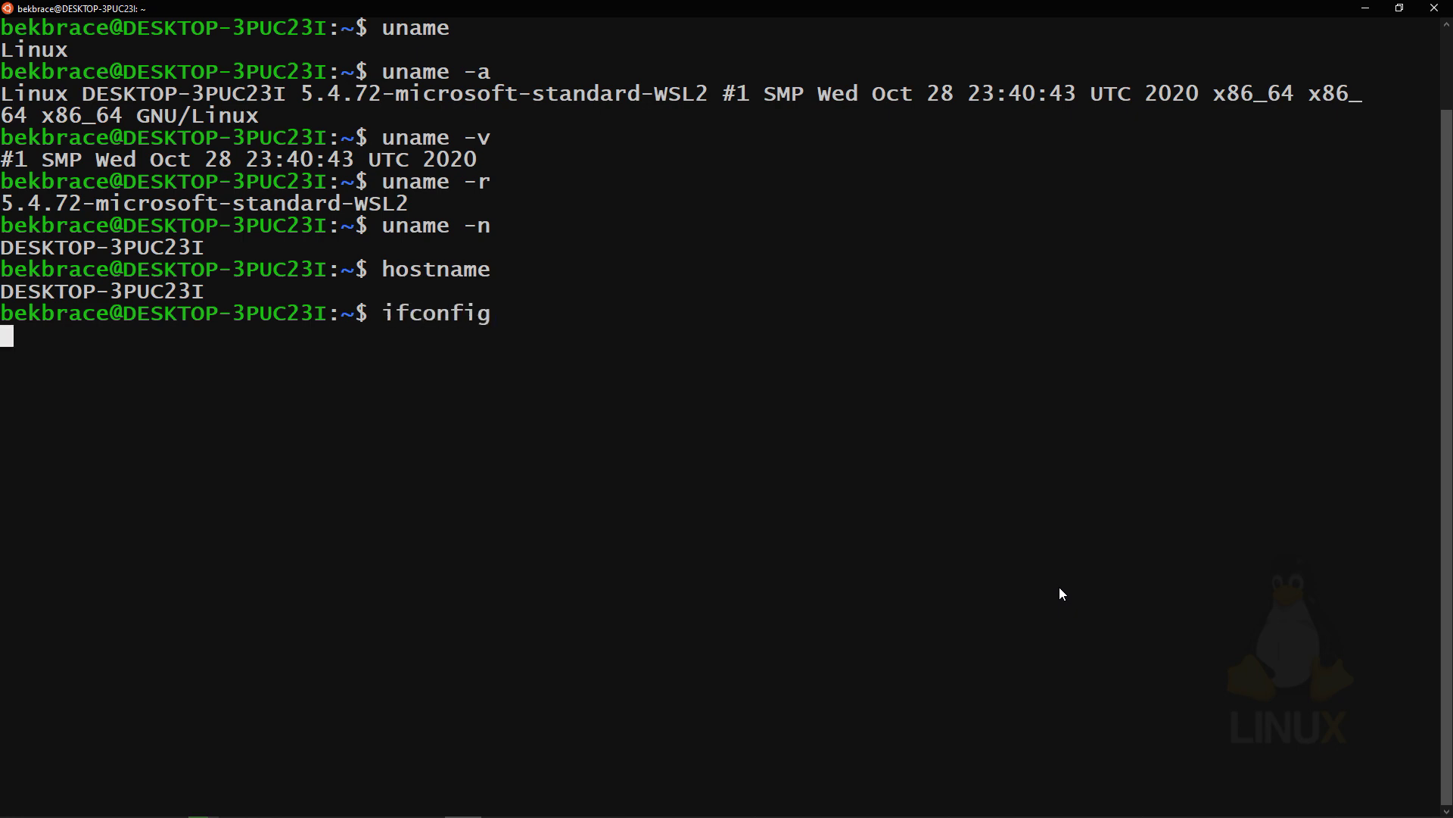
{"action": "type", "text": "clear"}
{"action": "key", "text": "Return"}
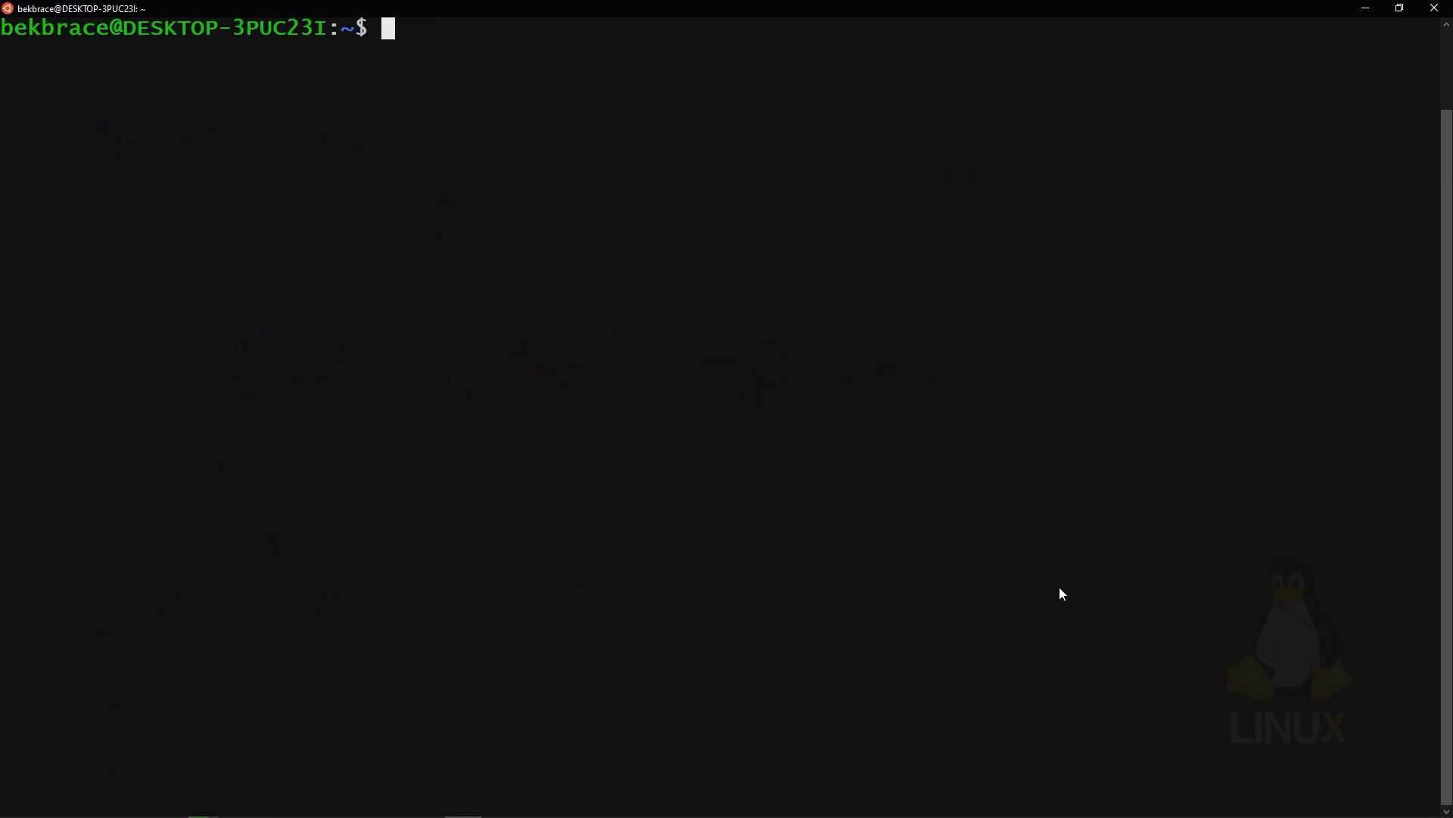
{"action": "type", "text": "ip addr show"}
{"action": "key", "text": "Return"}
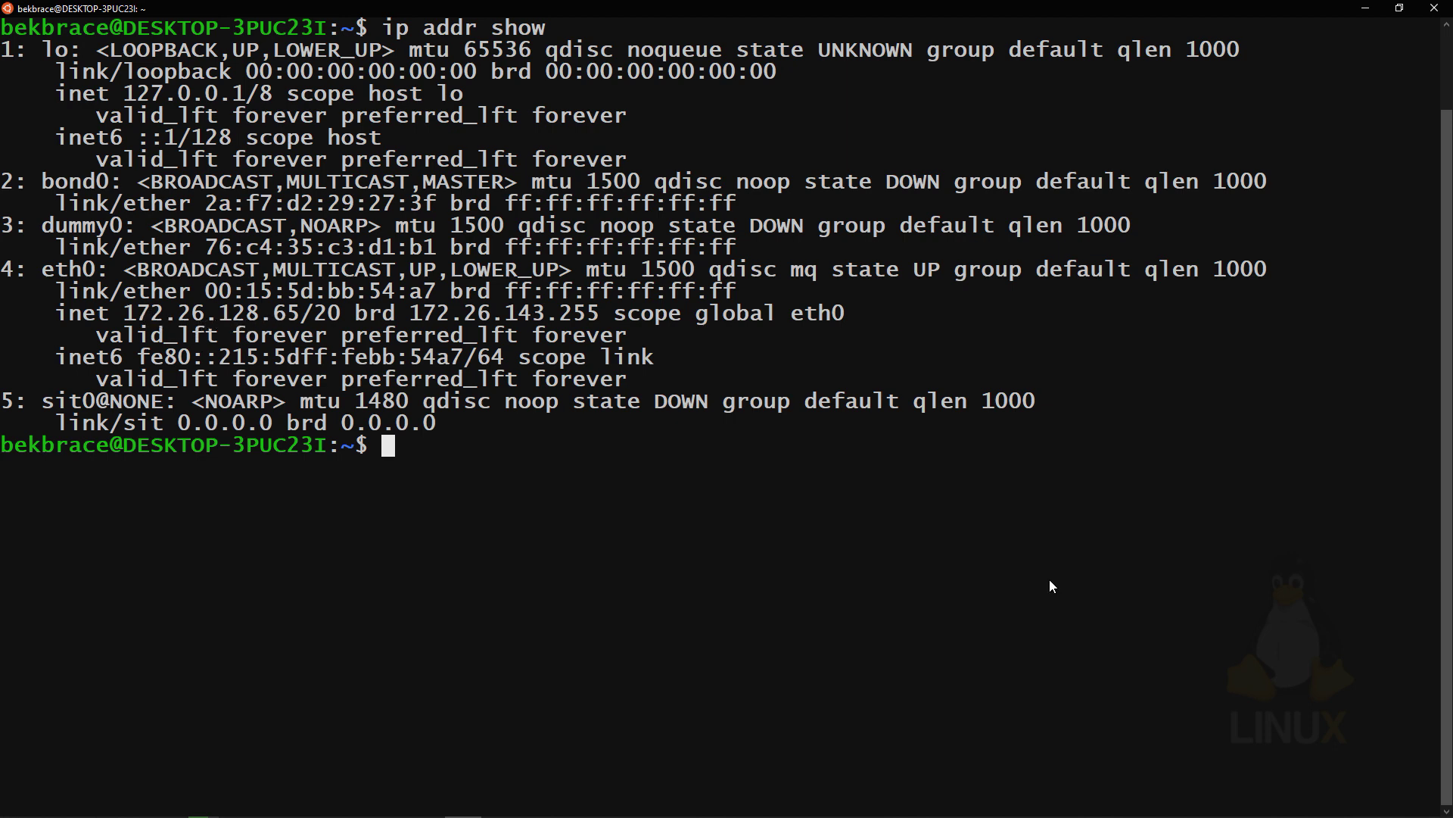
{"action": "type", "text": "netstat"}
{"action": "key", "text": "Return"}
Step: Show filesystem disk usage with df and df -h (251G root, 1% used), then clear the screen
{"action": "key", "text": "ctrl+l"}
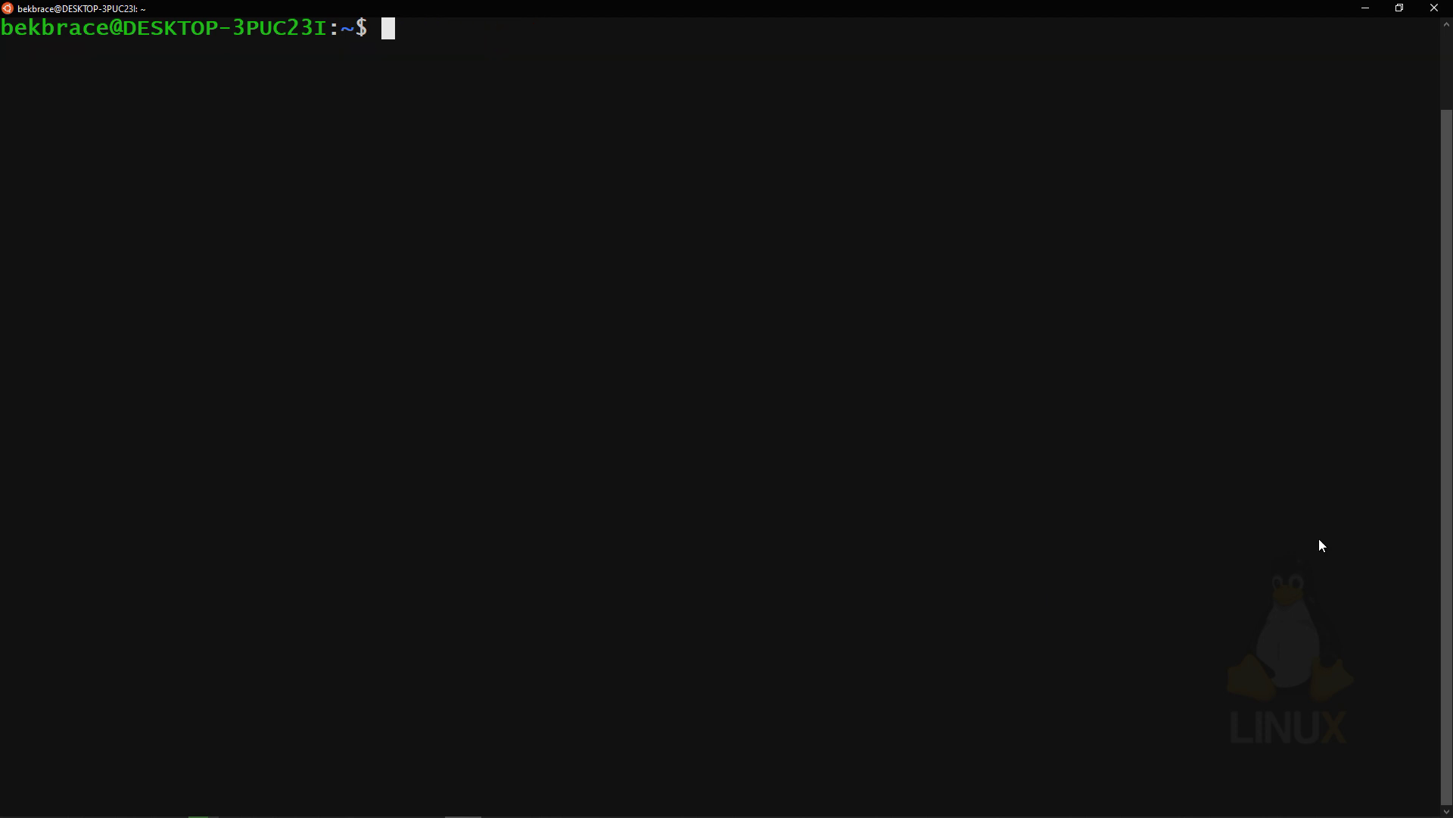
{"action": "type", "text": "df"}
{"action": "key", "text": "Return"}
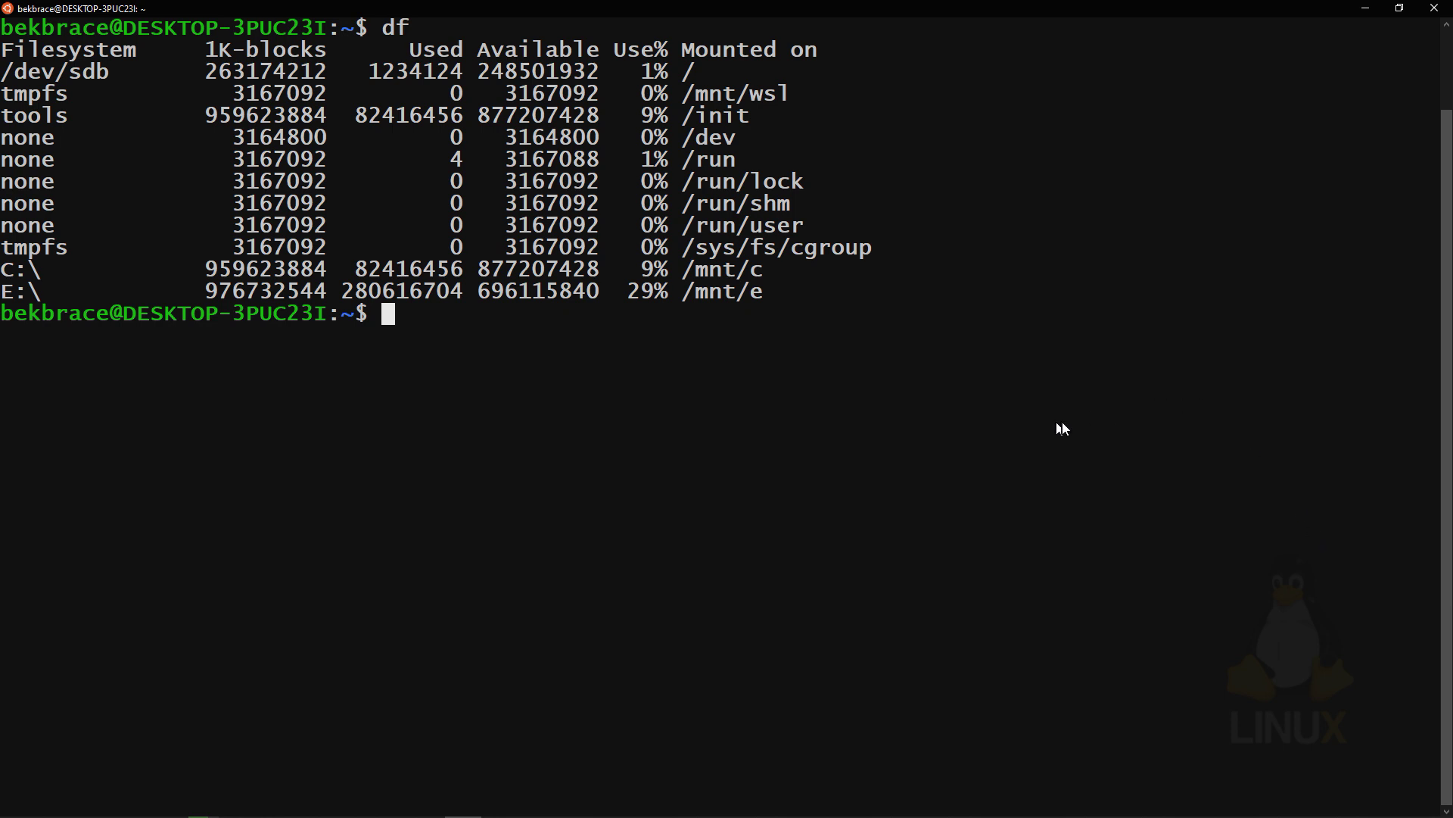
{"action": "type", "text": "df -h"}
{"action": "key", "text": "Return"}
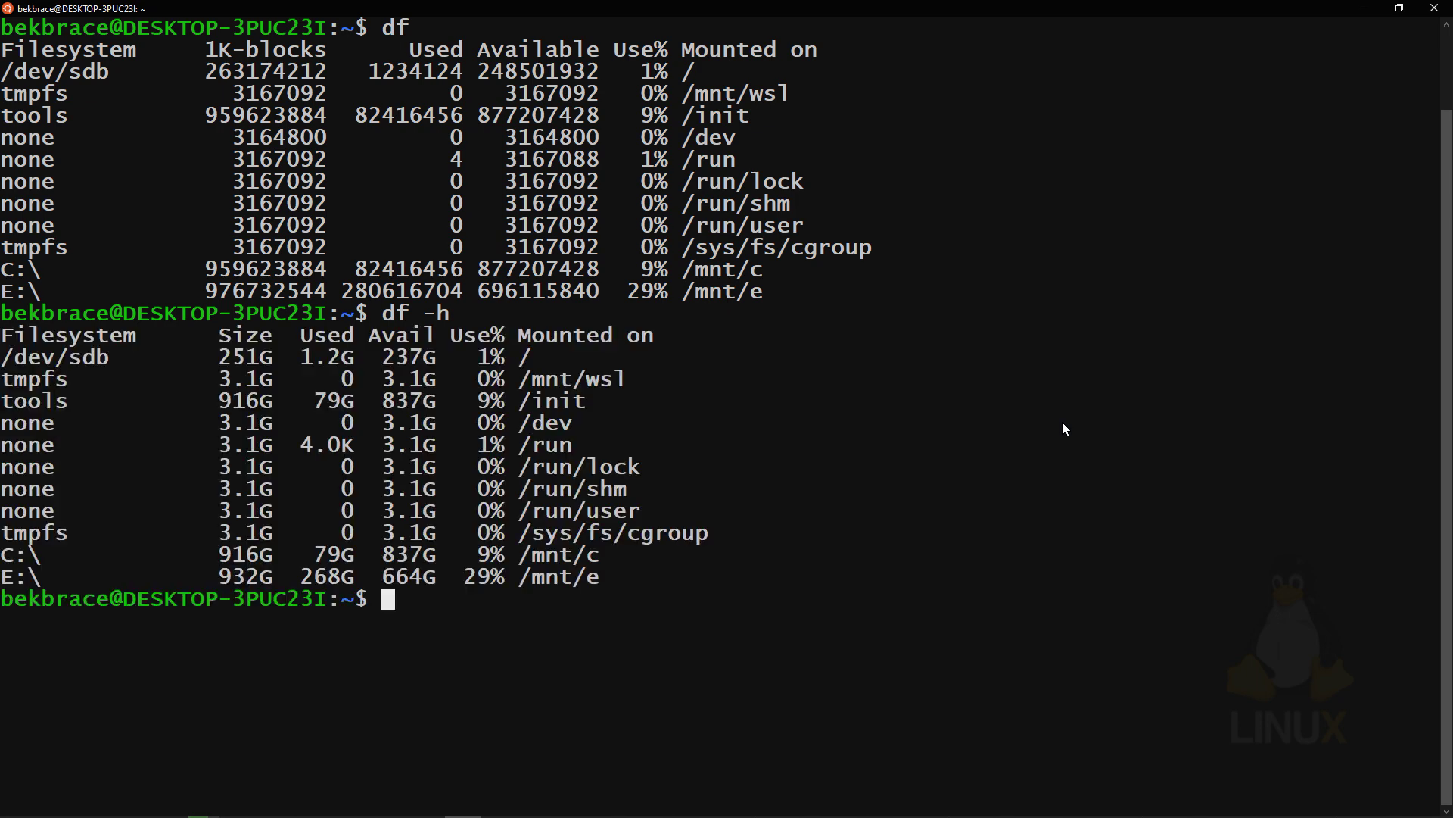
{"action": "key", "text": "ctrl+l"}
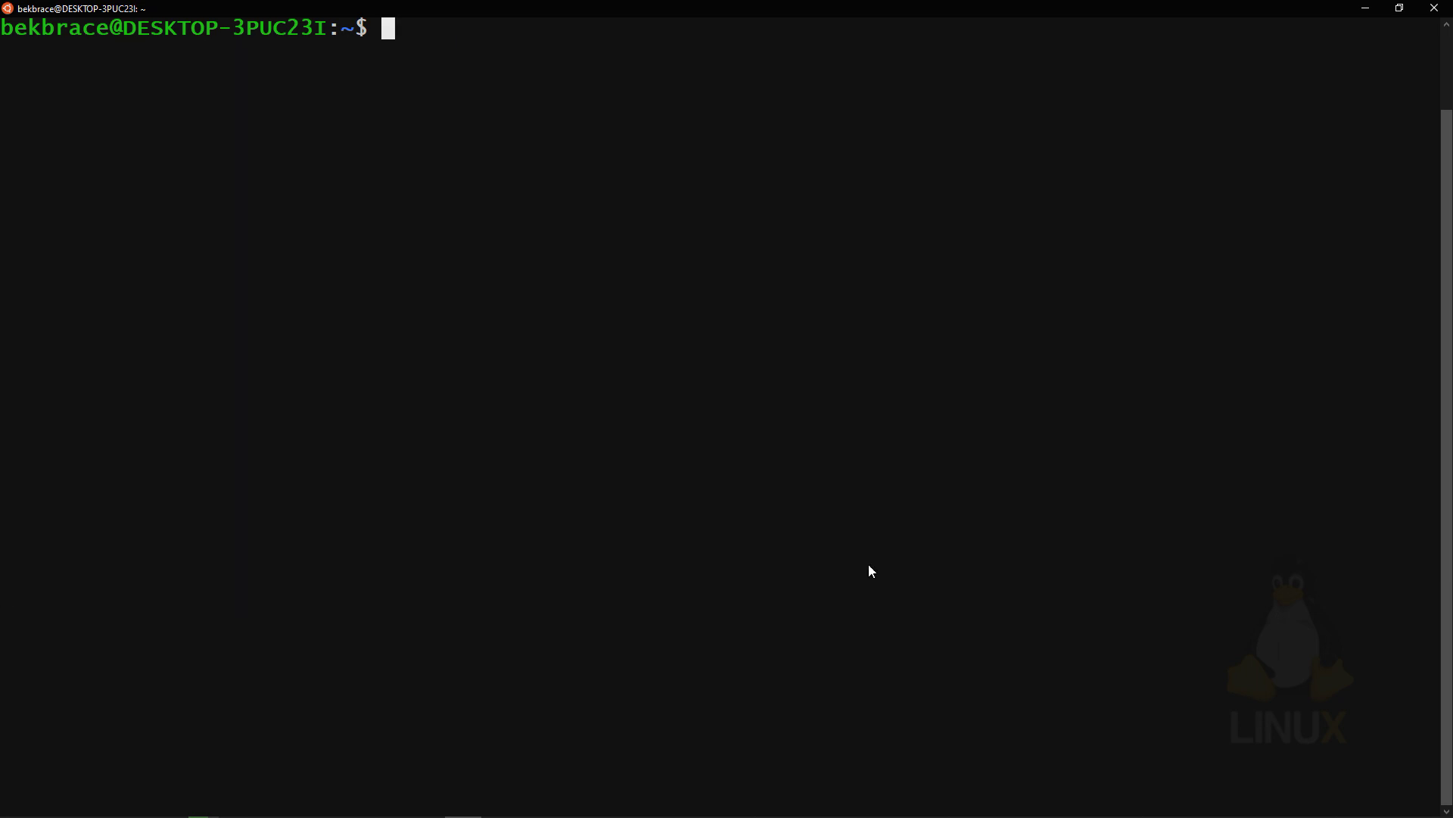
Step: Show the current user and group ids with id, then list open sockets with ss
{"action": "type", "text": "id"}
{"action": "key", "text": "Return"}
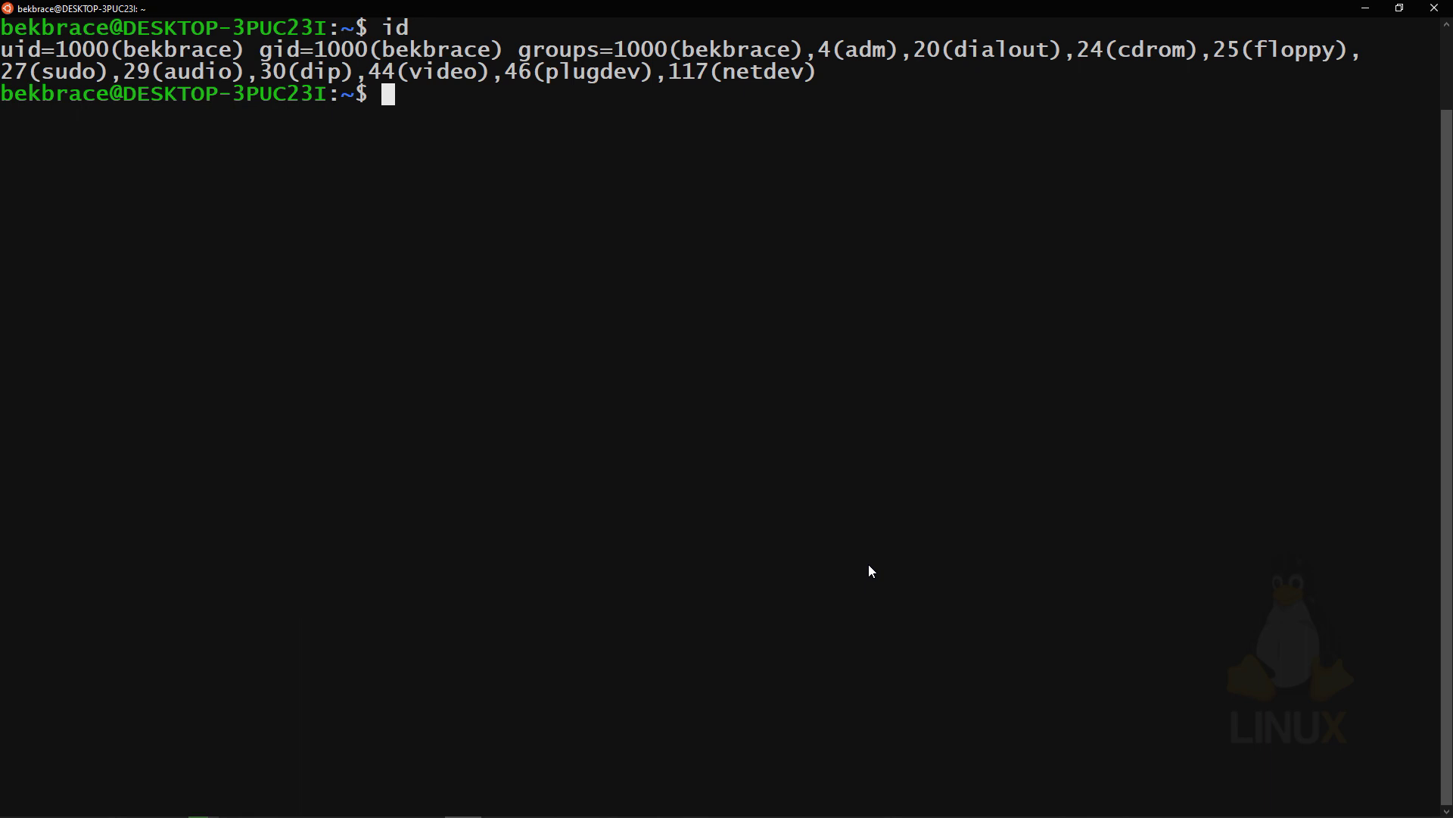
{"action": "type", "text": "ss"}
{"action": "key", "text": "Return"}
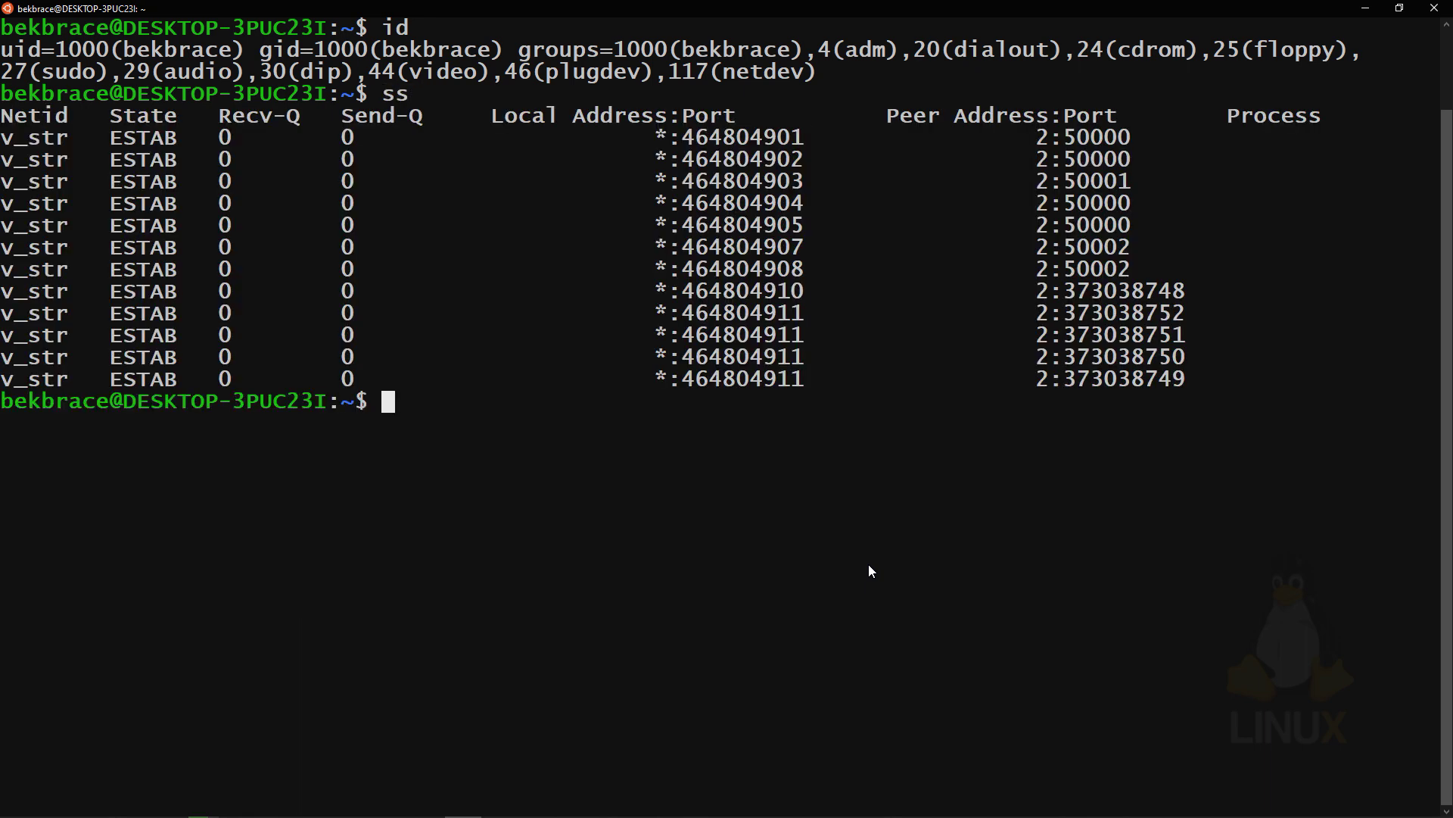
Step: List running processes, open files and environment variables with ps, lsof and env, then clear the screen
{"action": "type", "text": "ps"}
{"action": "key", "text": "Return"}
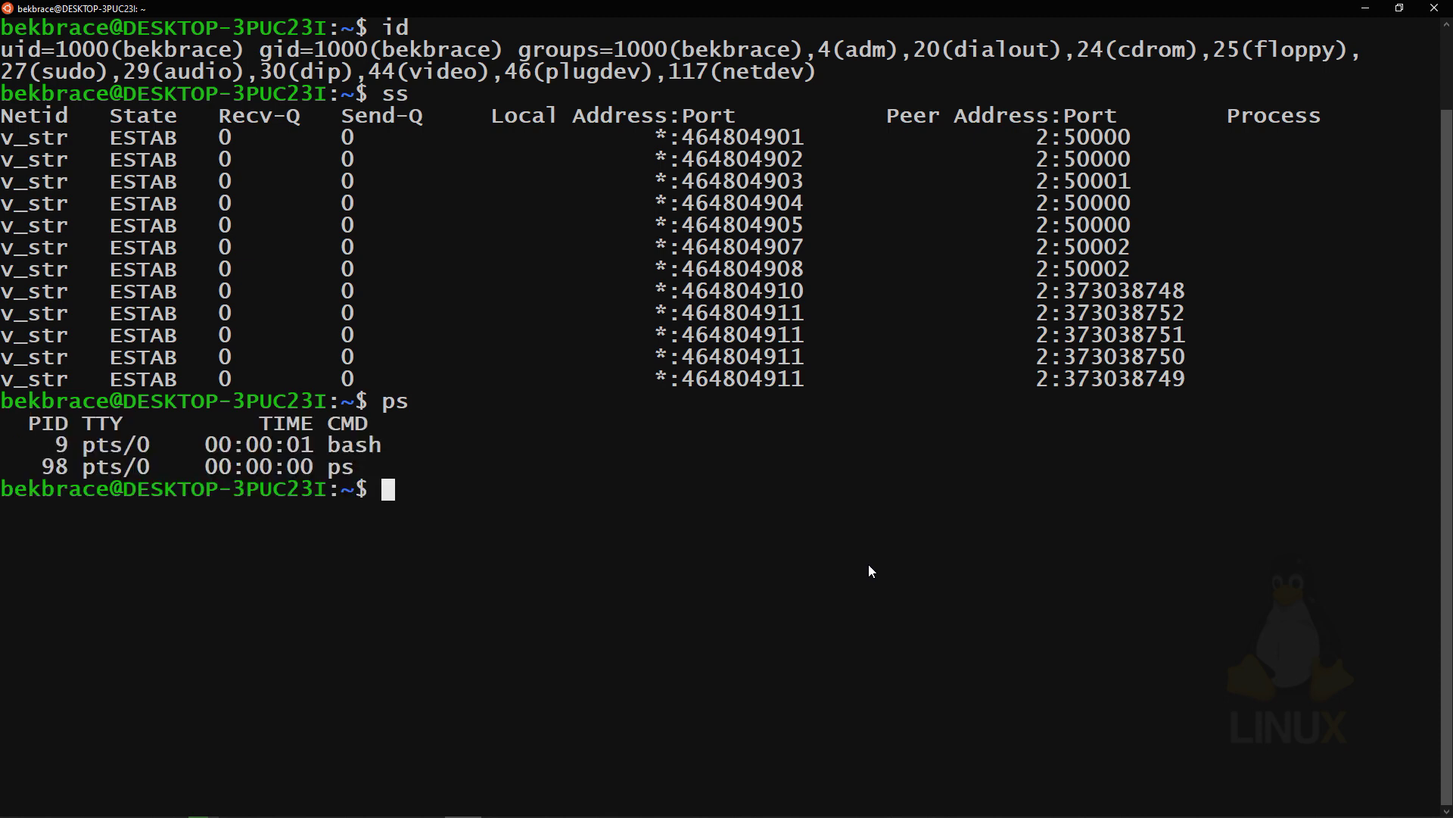
{"action": "type", "text": "lsof"}
{"action": "key", "text": "Return"}
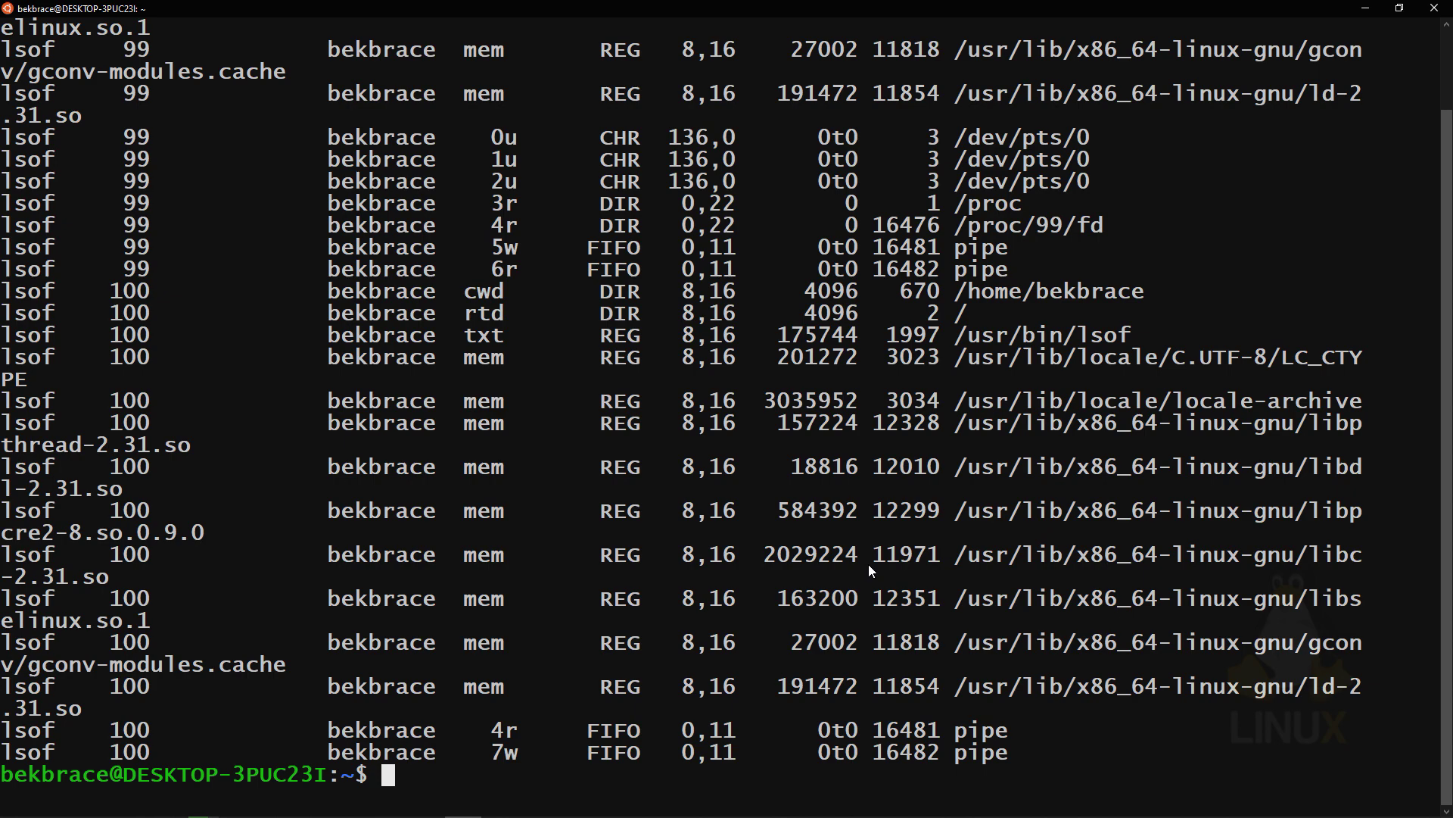
{"action": "type", "text": "env"}
{"action": "key", "text": "Return"}
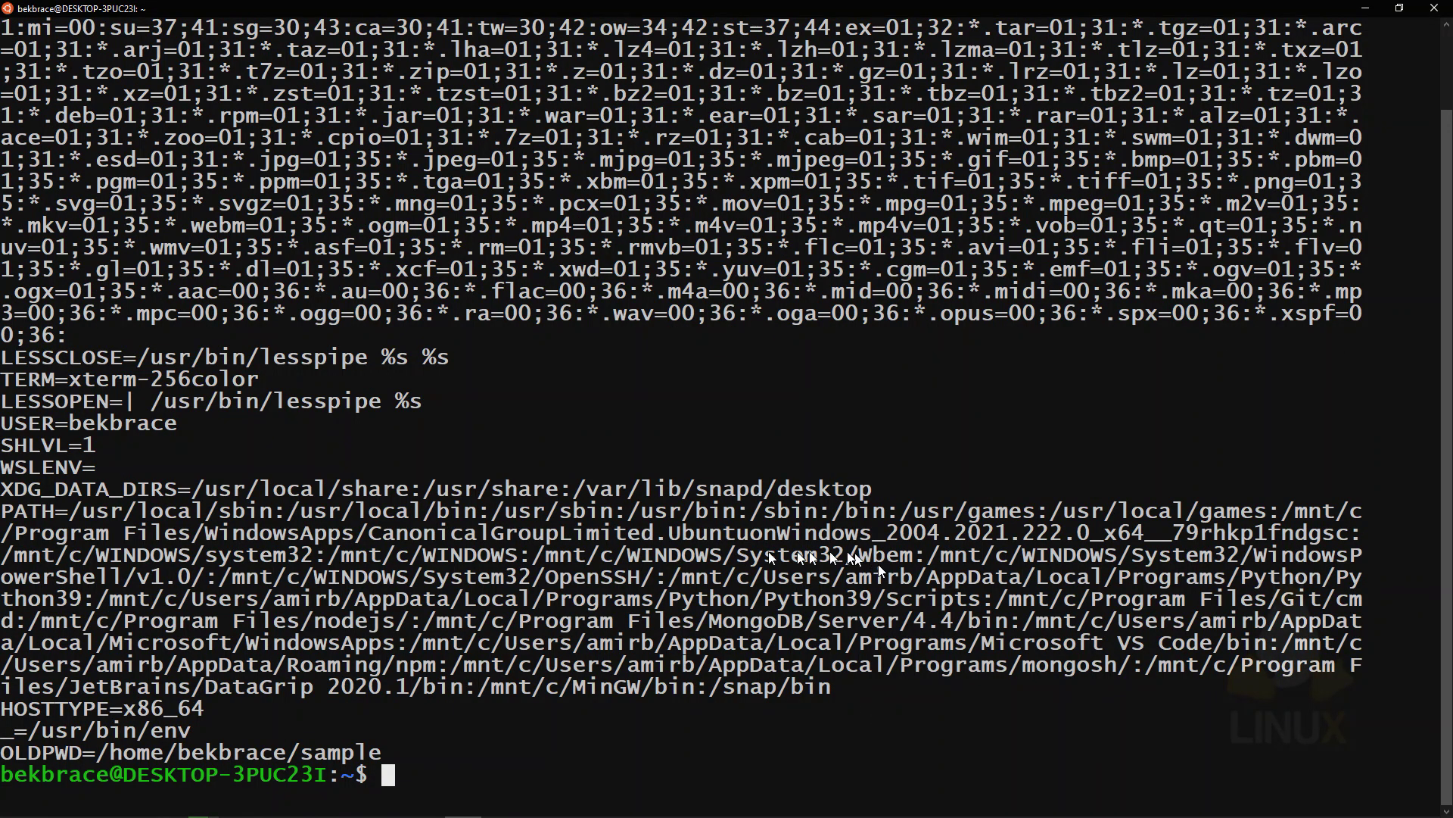
{"action": "key", "text": "ctrl+l"}
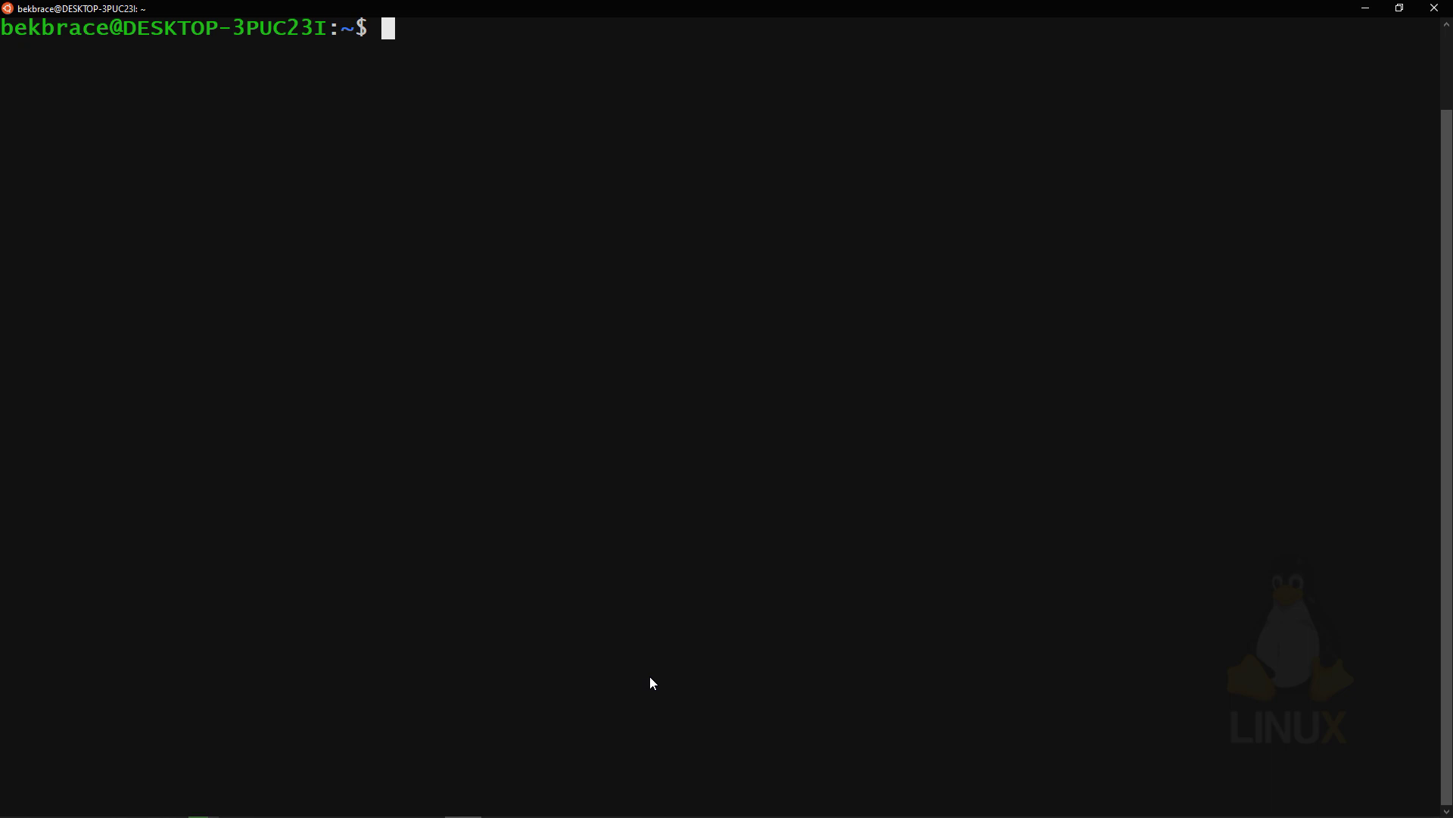
Step: List block devices with lsblk, then all devices with lsblk -a, then sizes in bytes
{"action": "type", "text": "lsblk"}
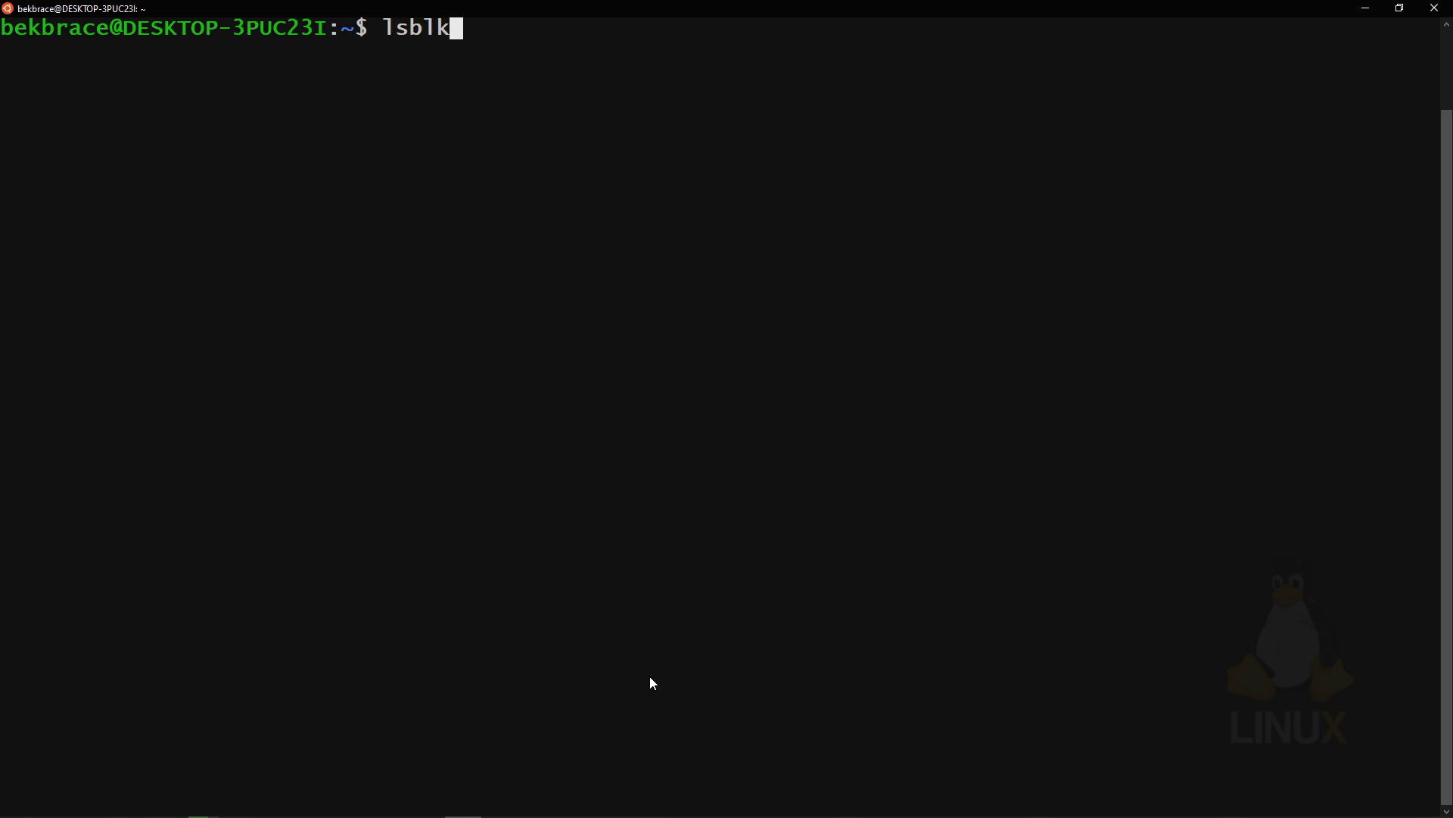
{"action": "key", "text": "Return"}
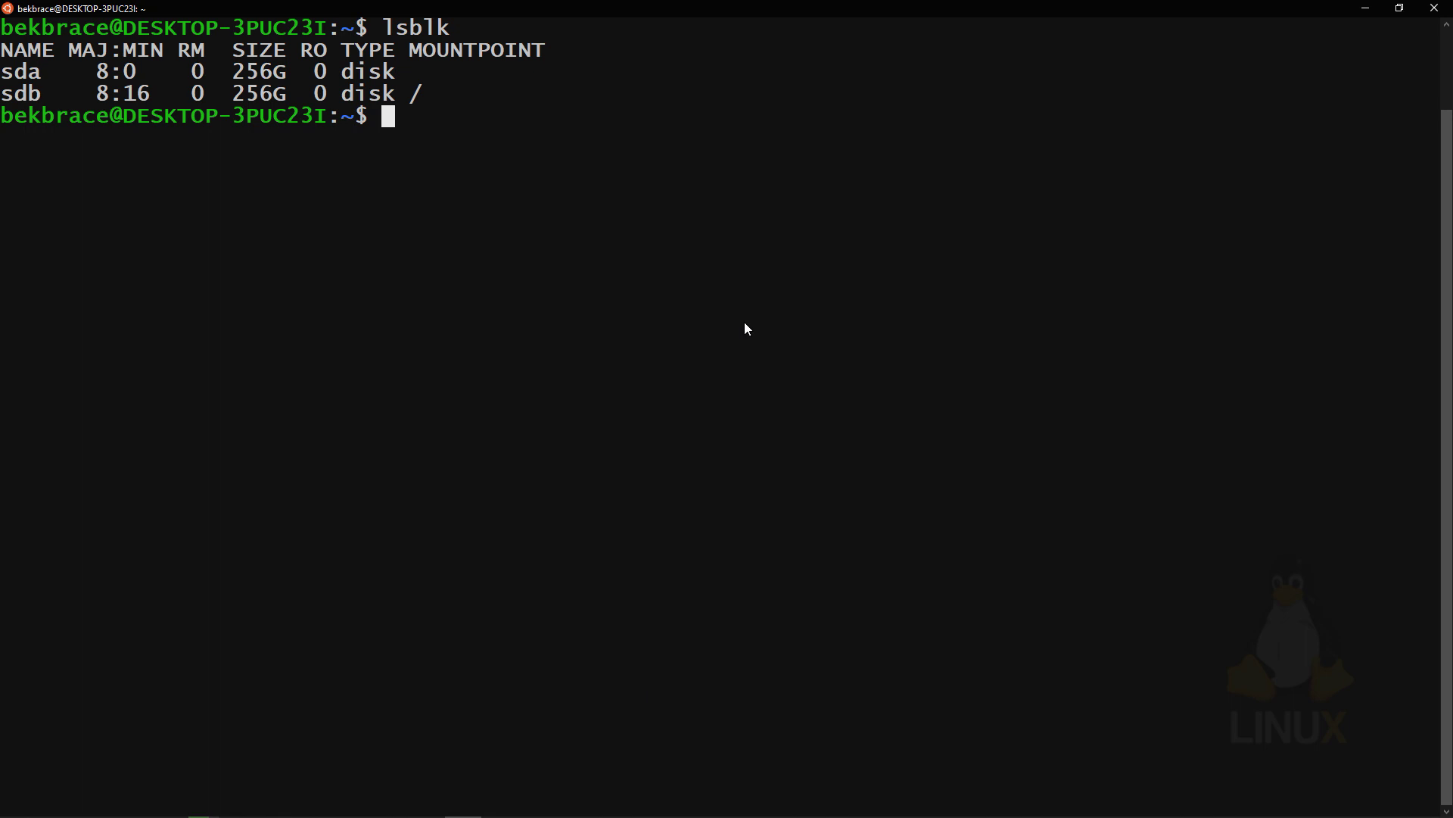
{"action": "type", "text": "lsblk -a"}
{"action": "key", "text": "Return"}
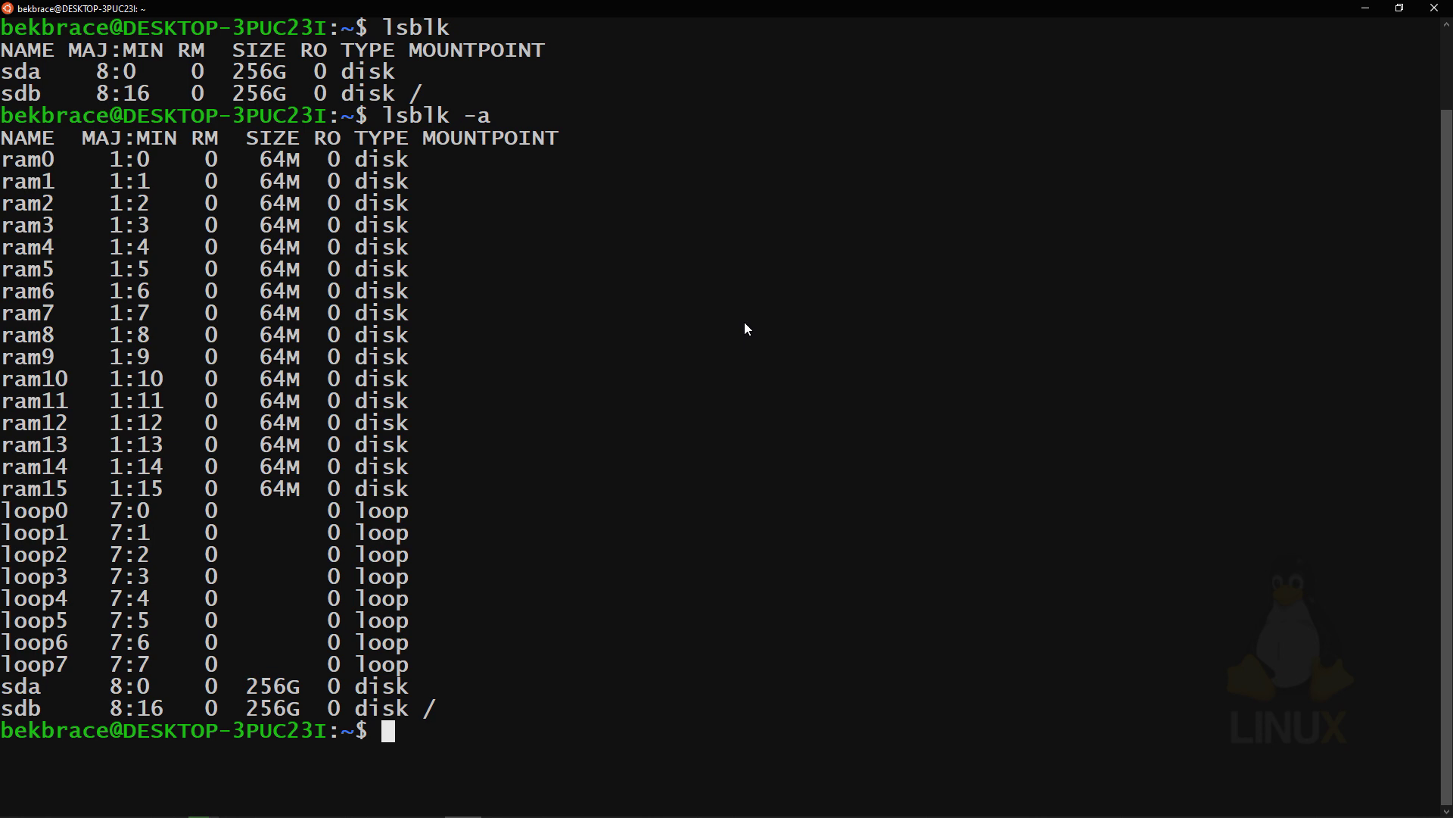
{"action": "type", "text": "lsblk -b"}
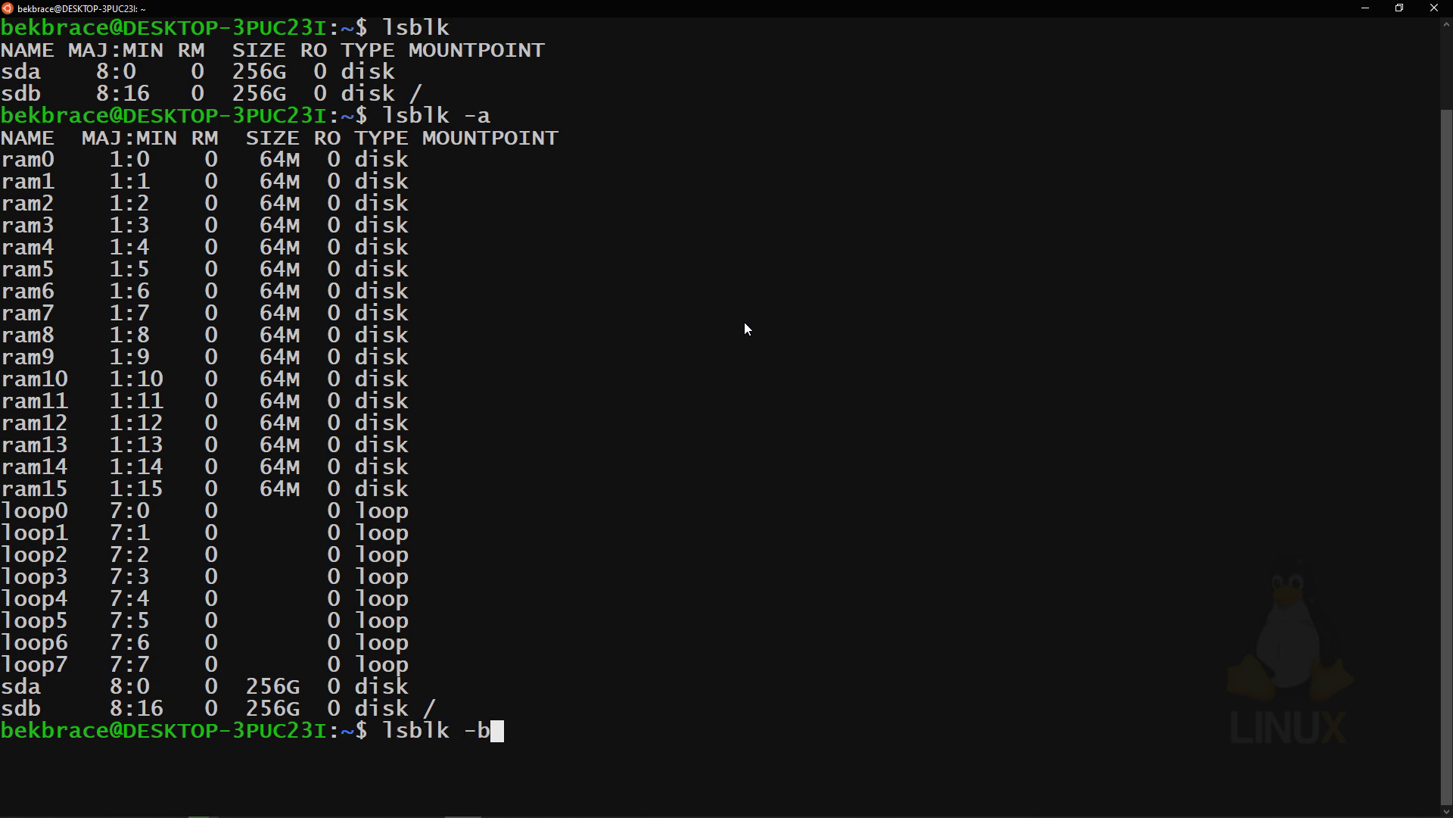
{"action": "key", "text": "Return"}
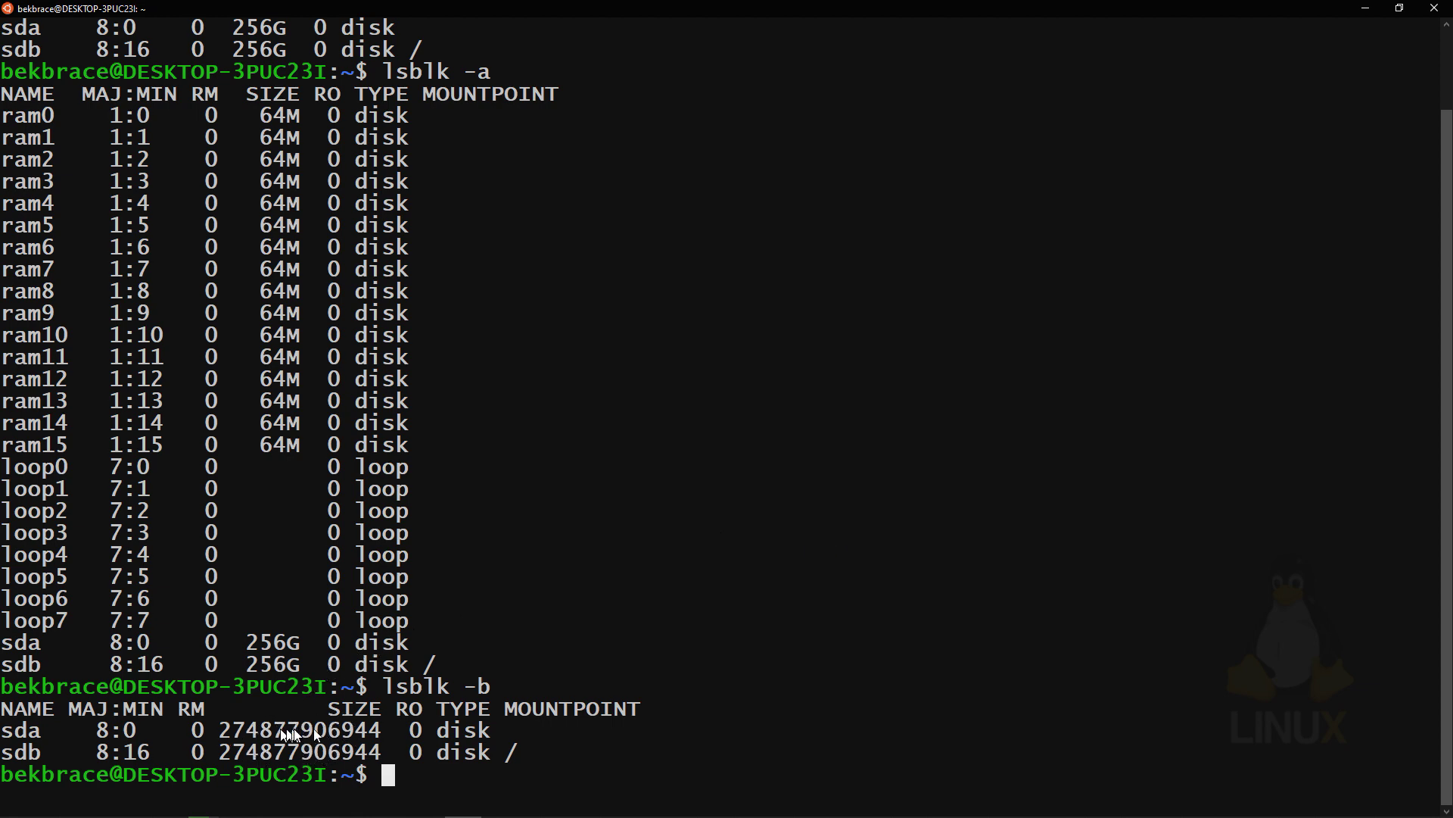
Step: On a cleared screen, check for USB devices with lsusb, then clear the terminal again
{"action": "key", "text": "ctrl+l"}
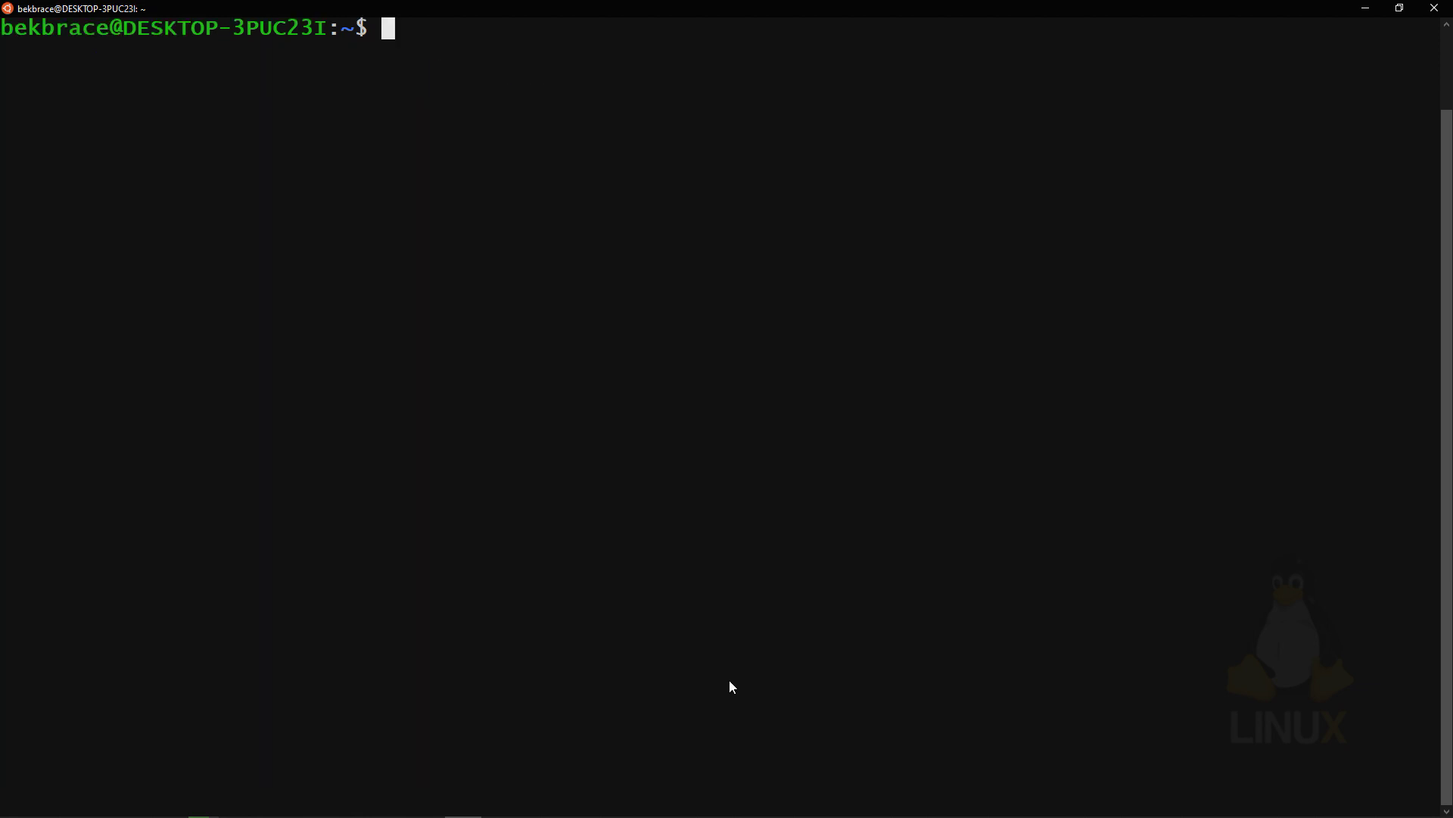
{"action": "type", "text": "lsusb"}
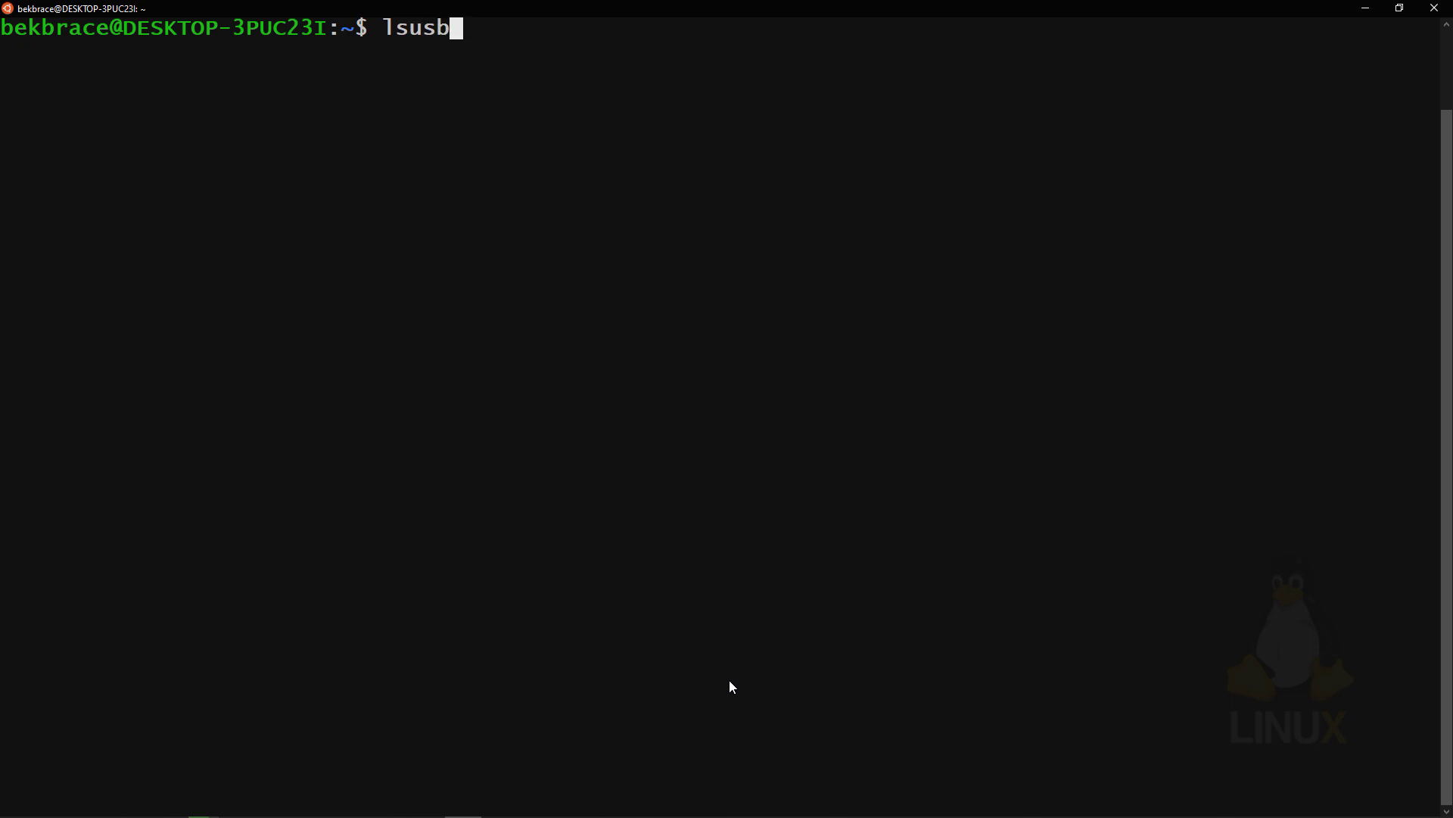
{"action": "key", "text": "Return"}
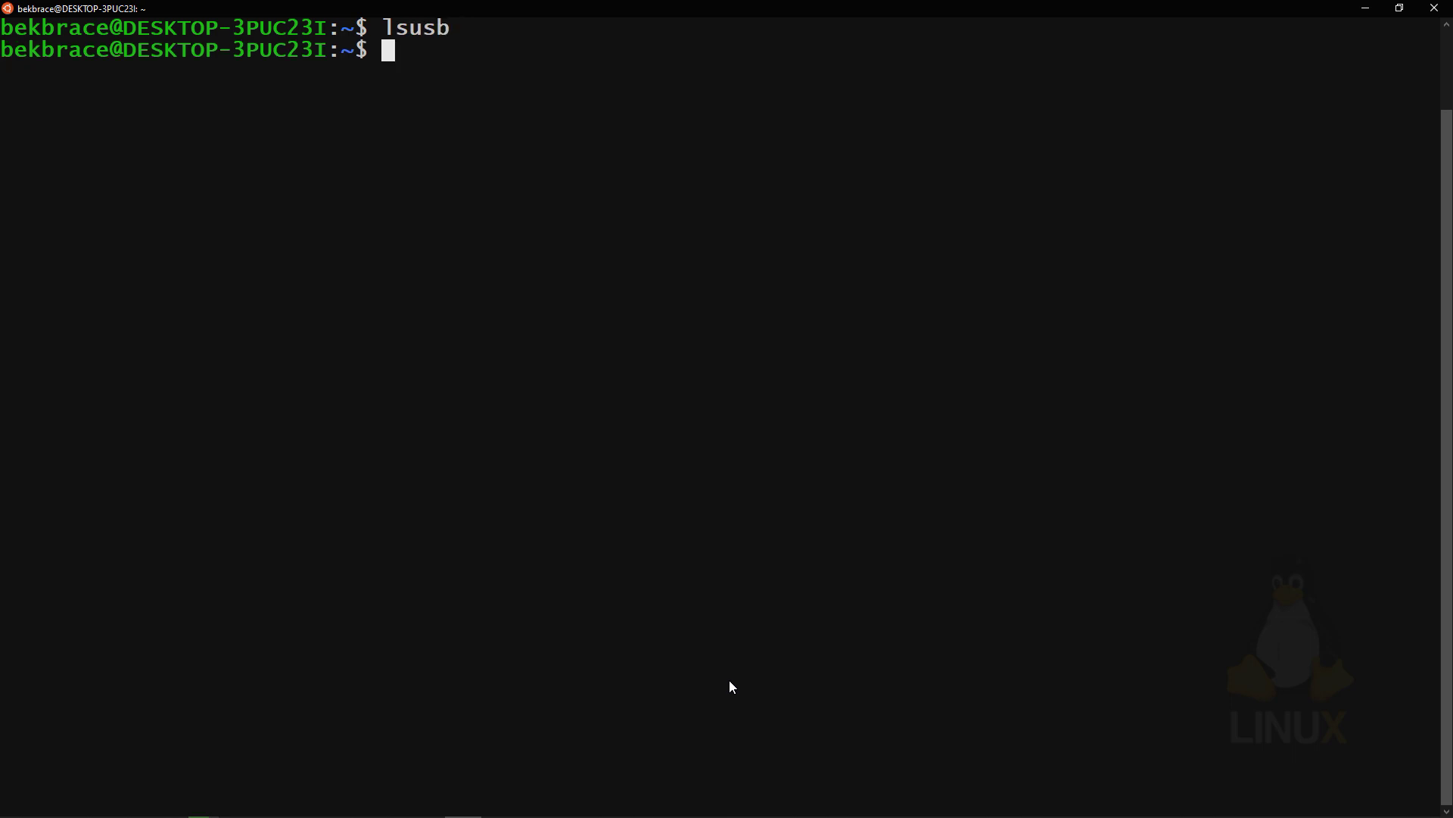
{"action": "key", "text": "ctrl+l"}
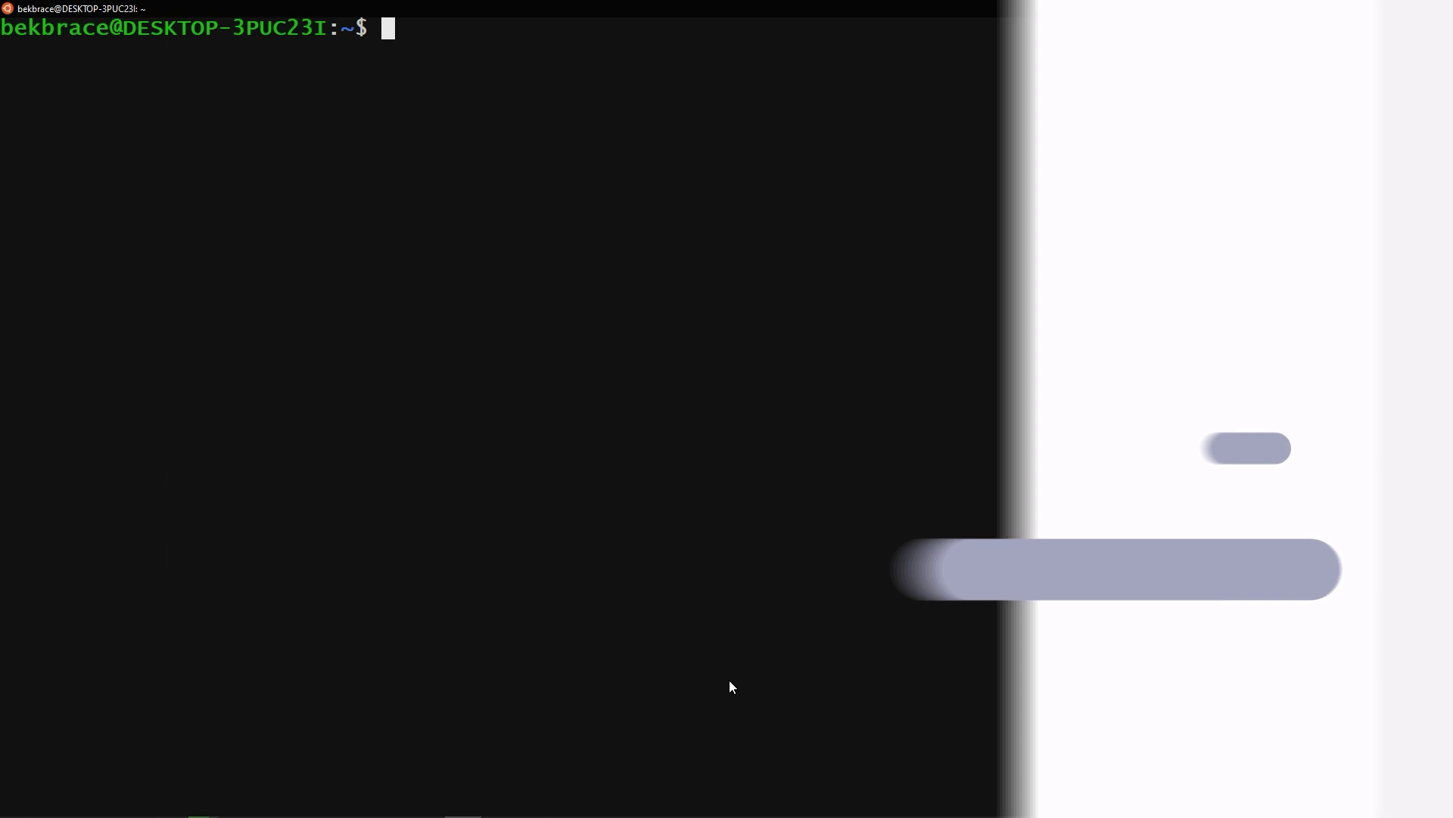